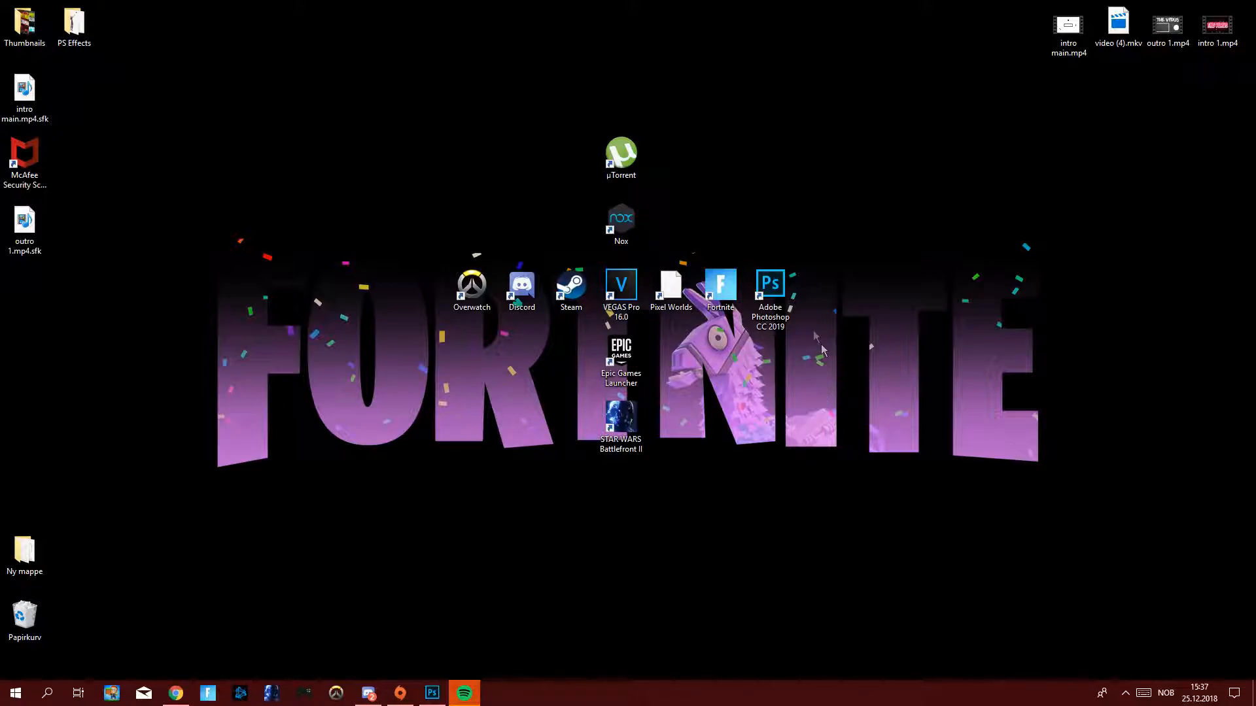
Launch Adobe Photoshop CC 2019 and start a new document.
drag(781, 283, 767, 311)
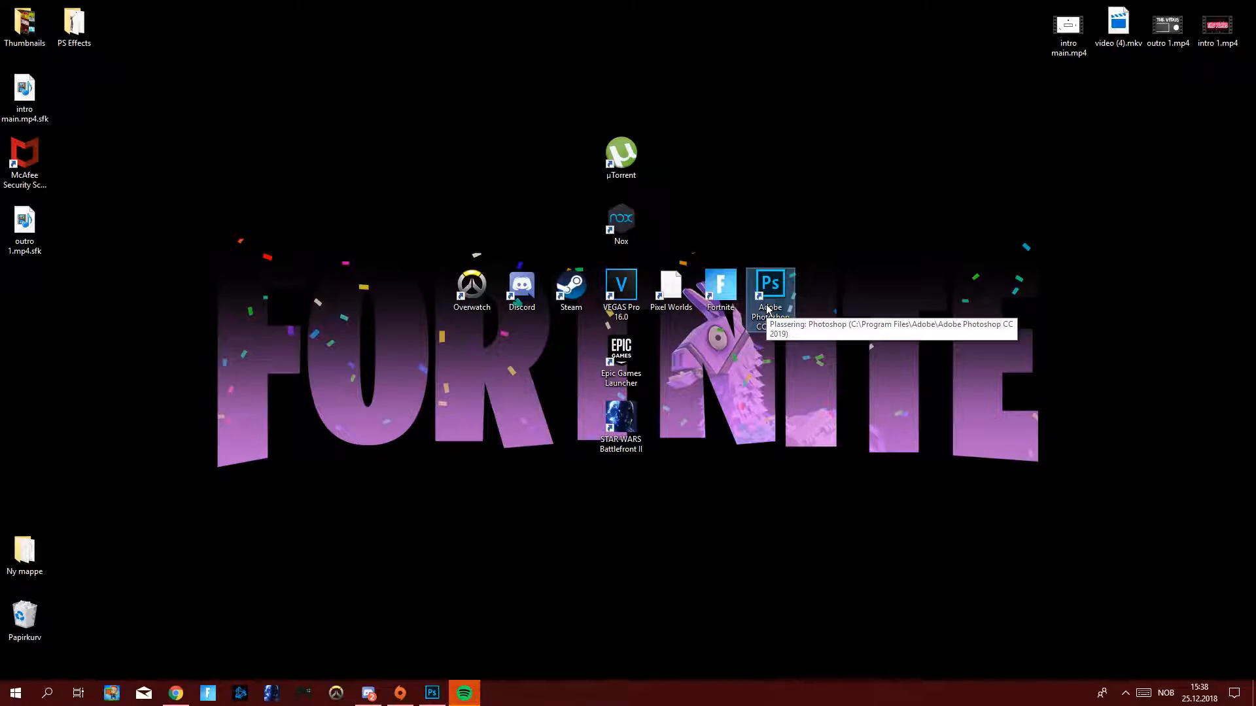
double_click(769, 309)
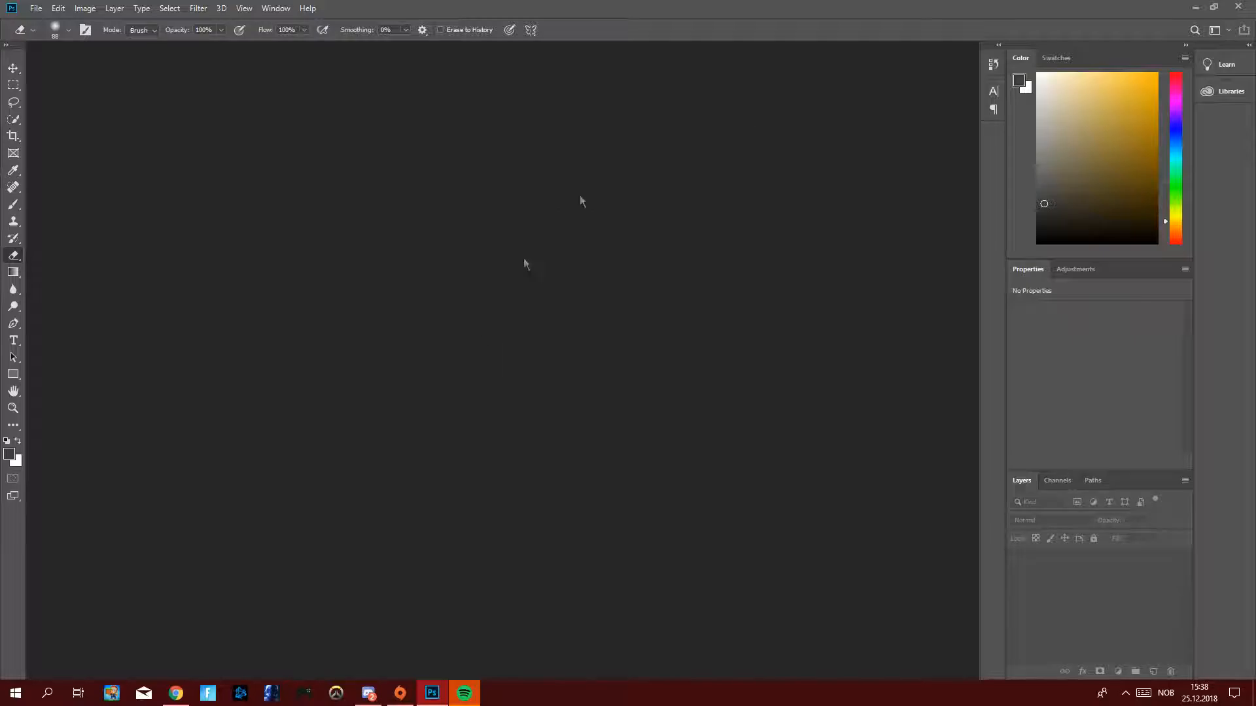
click(36, 8)
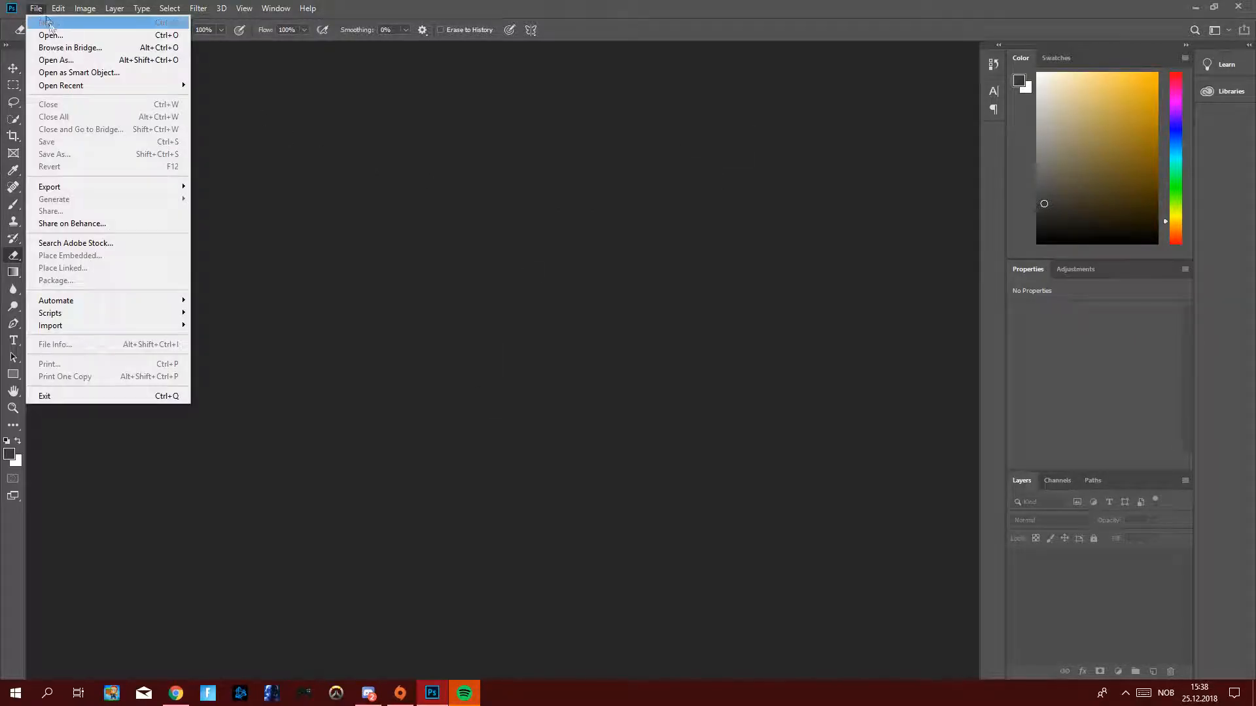
click(51, 22)
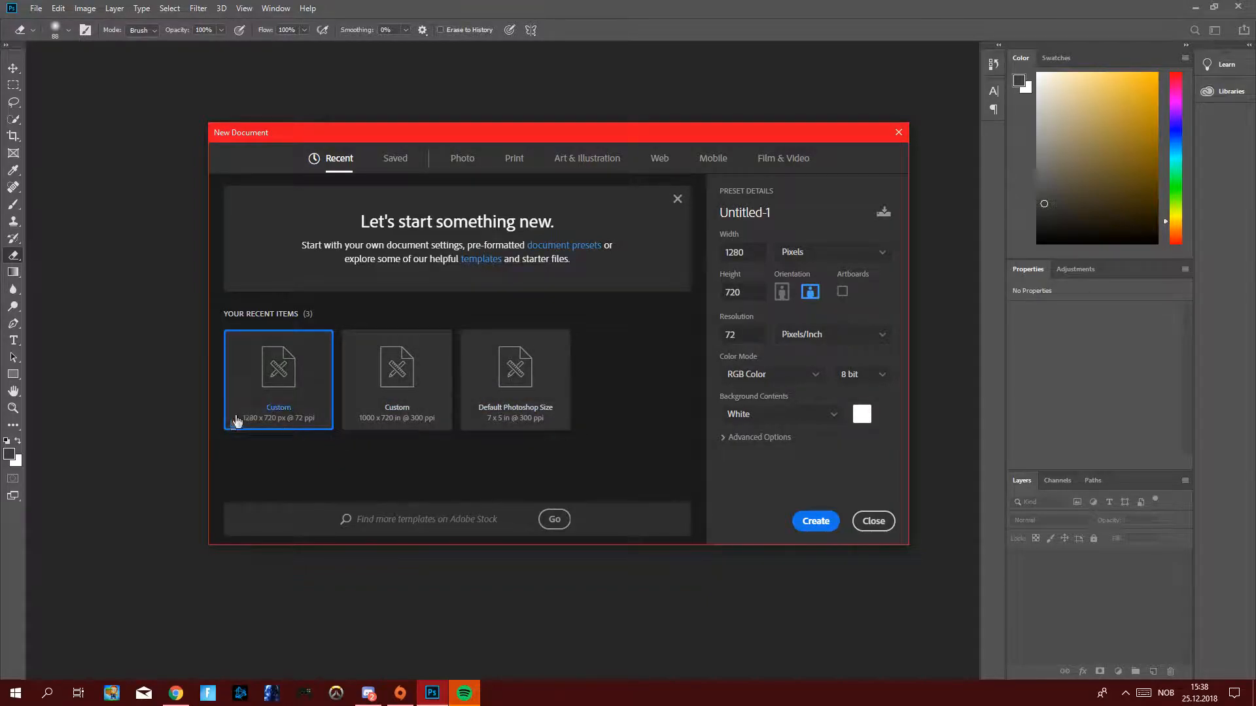
Name the new document thumbnail, with 1280 × 720 pixels and a resolution of 72 pixels/inch.
click(770, 213)
key(BackSpace)
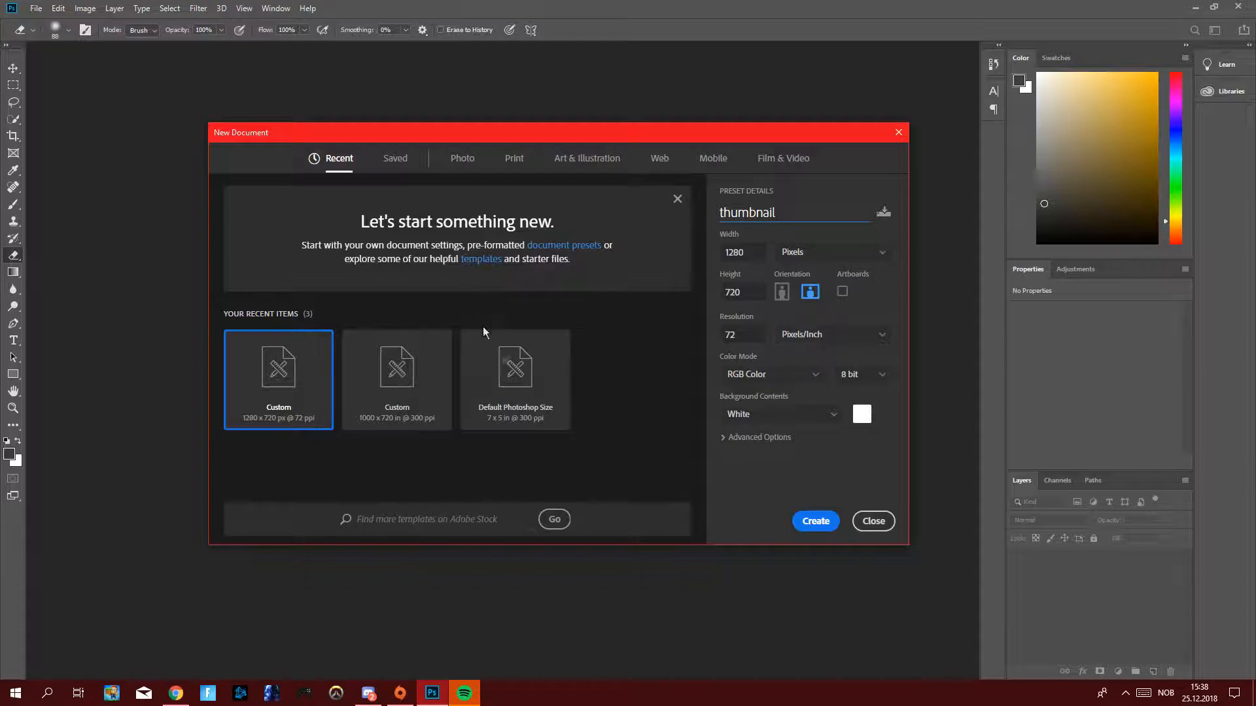
click(763, 254)
click(741, 297)
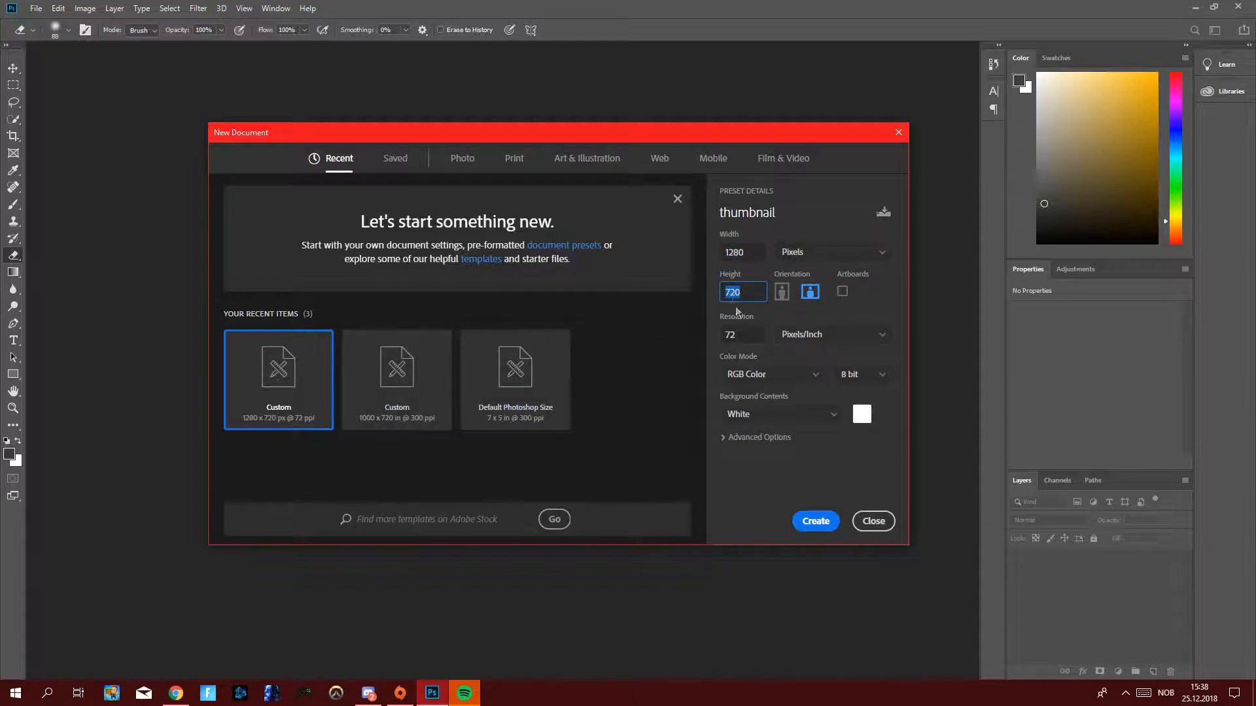
key(Tab)
click(789, 337)
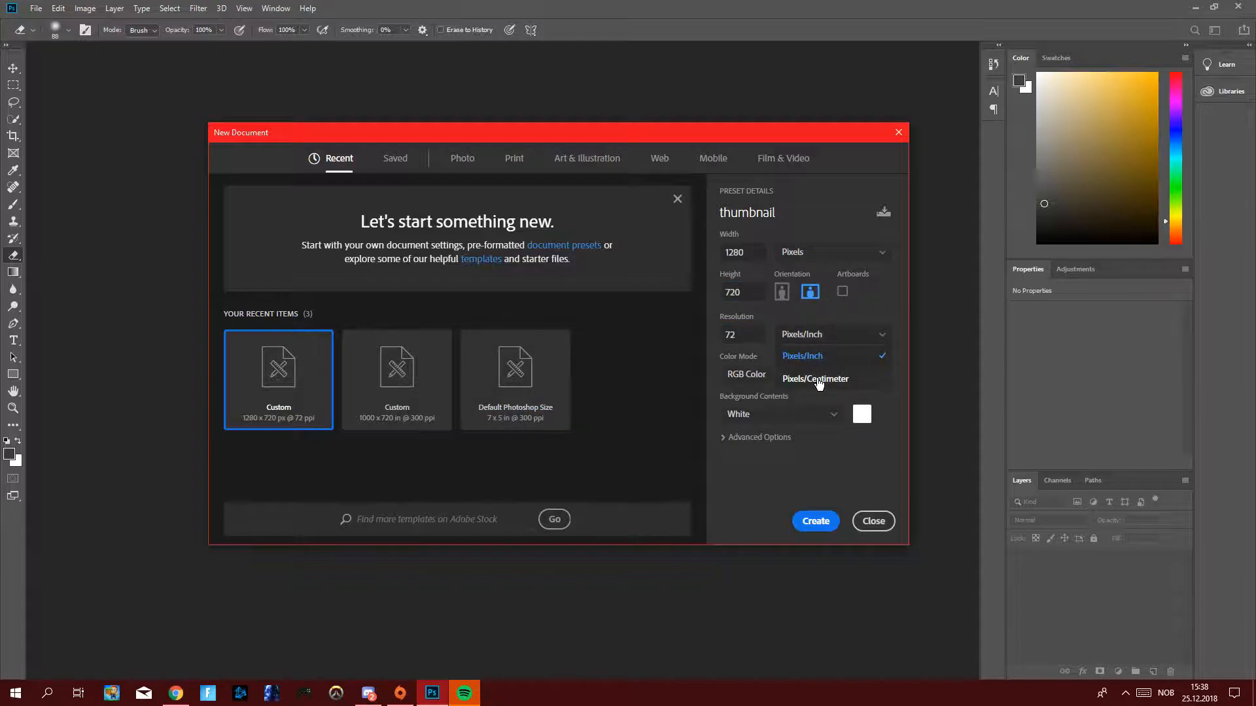
click(835, 350)
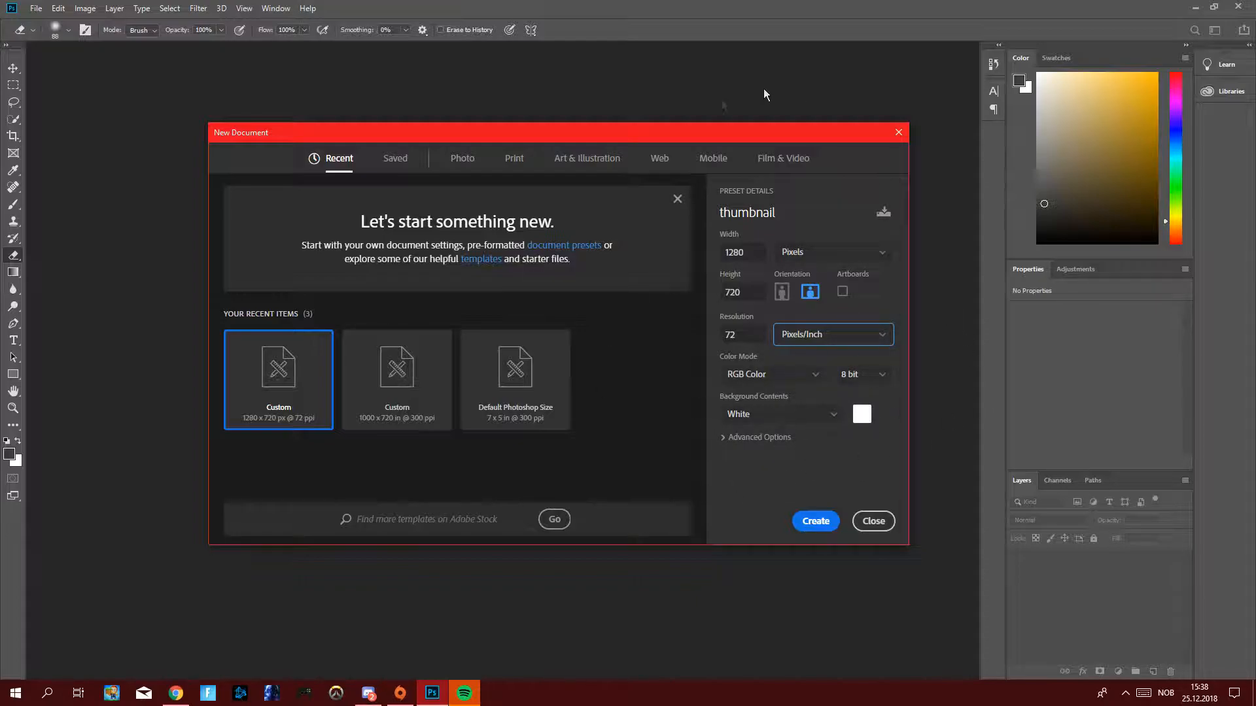
Confirm white as the background color and create the document.
click(861, 417)
text(272727000000)
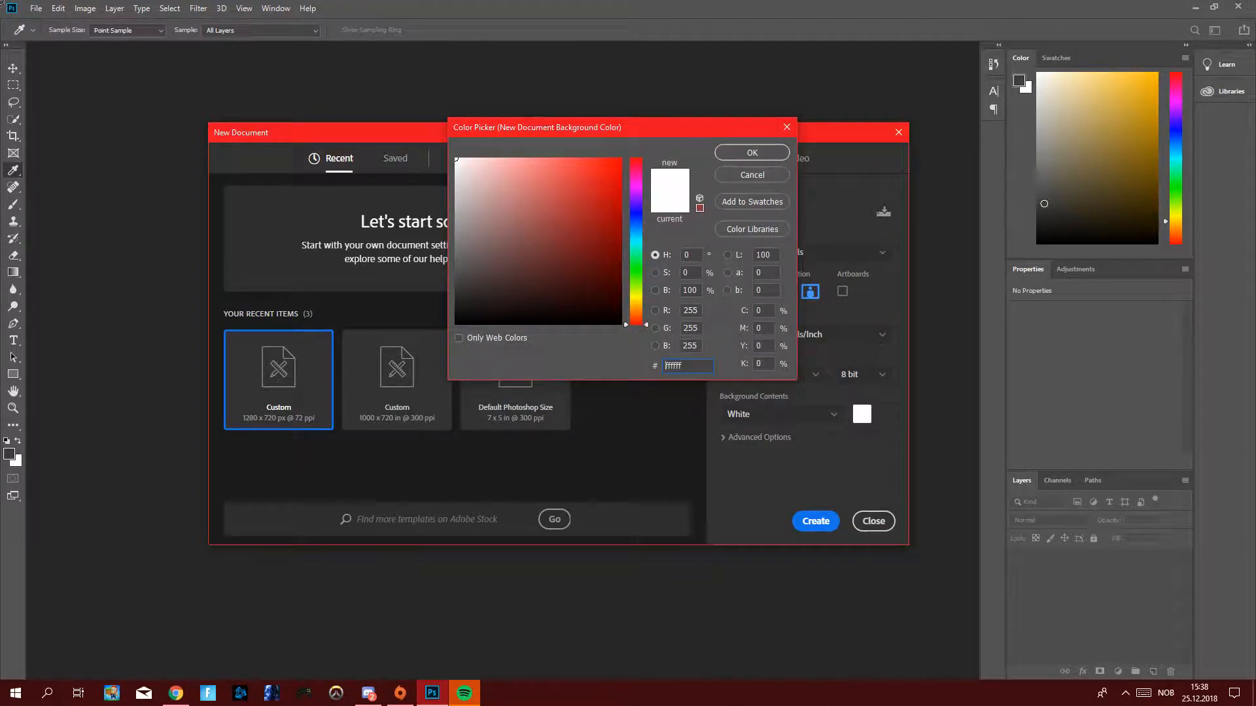
click(752, 152)
click(815, 521)
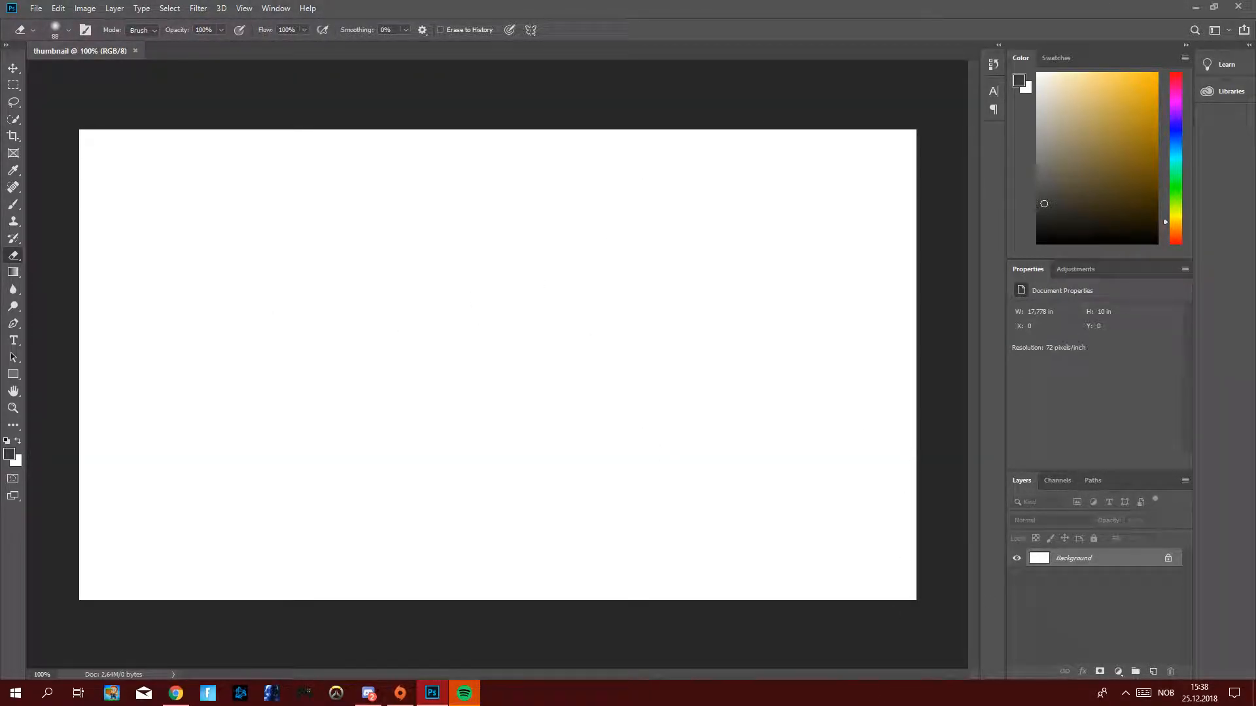
Switch to Chrome, copy the waterfall landscape from the Fortnite in 5K album on Imgur, and paste it into the Photoshop thumbnail document.
drag(785, 705, 151, 2)
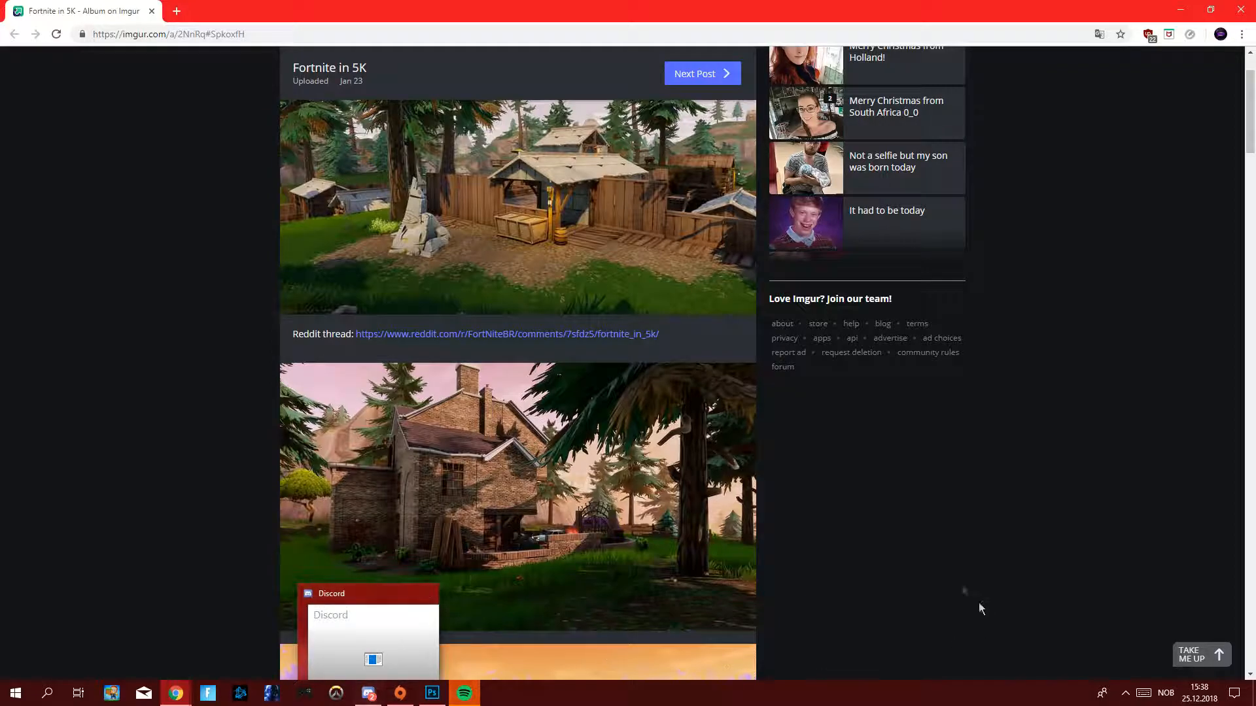
scroll(511, 387, up, 2)
scroll(511, 387, down, 15)
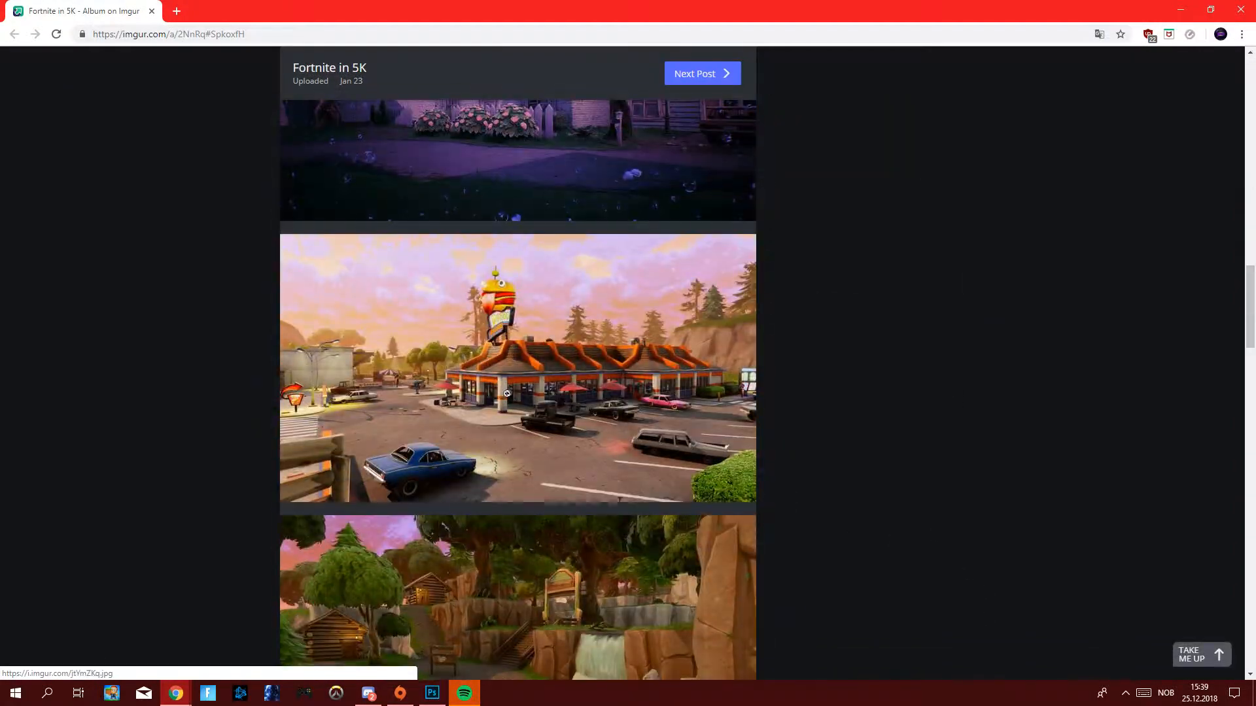
scroll(561, 394, down, 3)
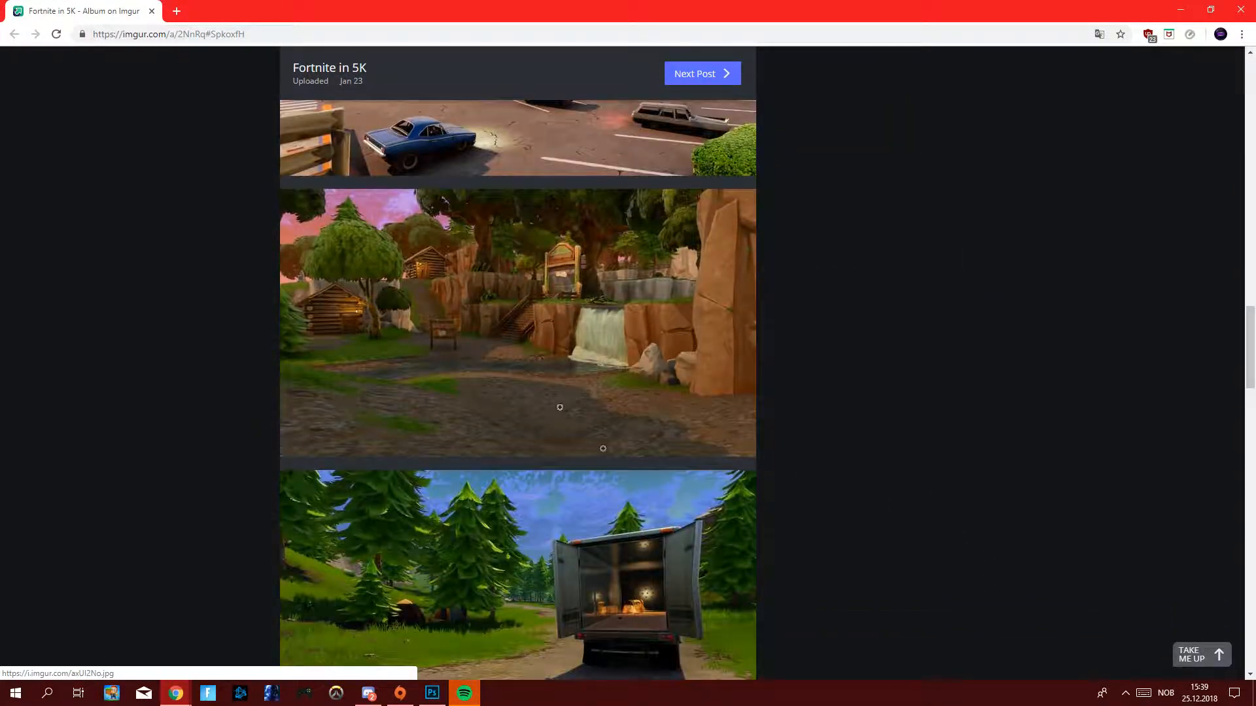
click(504, 393)
right_click(551, 335)
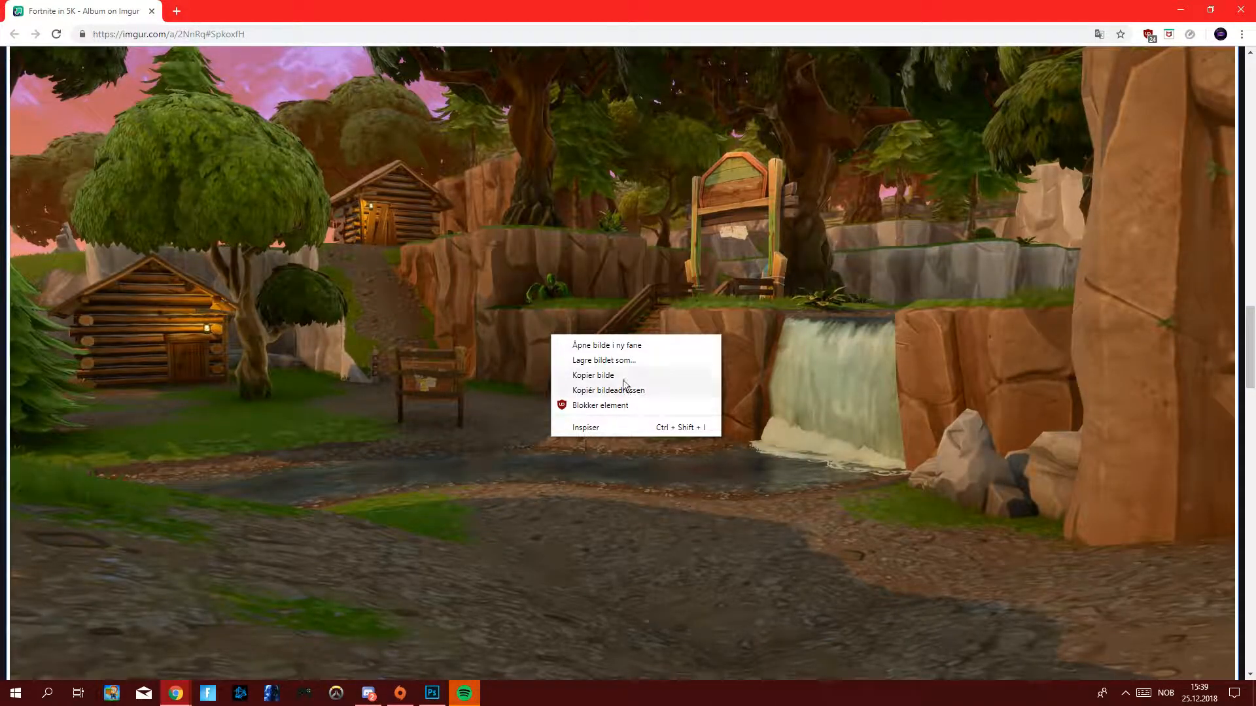
click(627, 376)
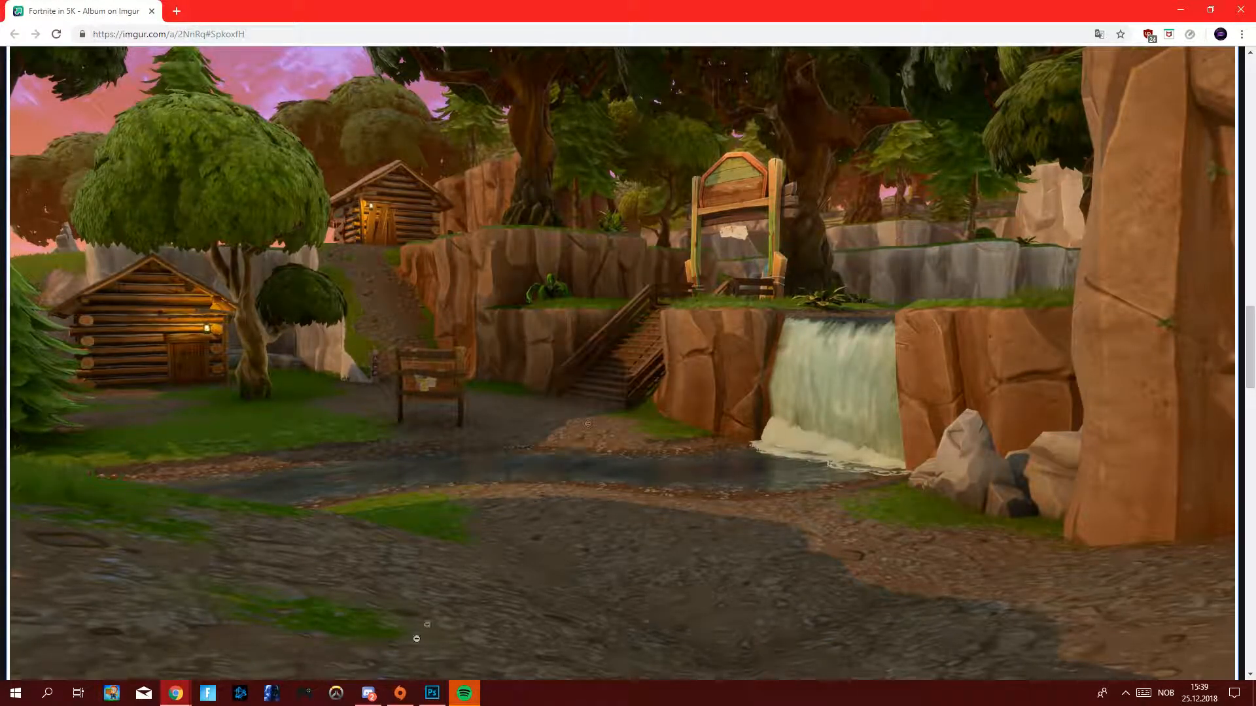
click(431, 692)
key(ctrl+v)
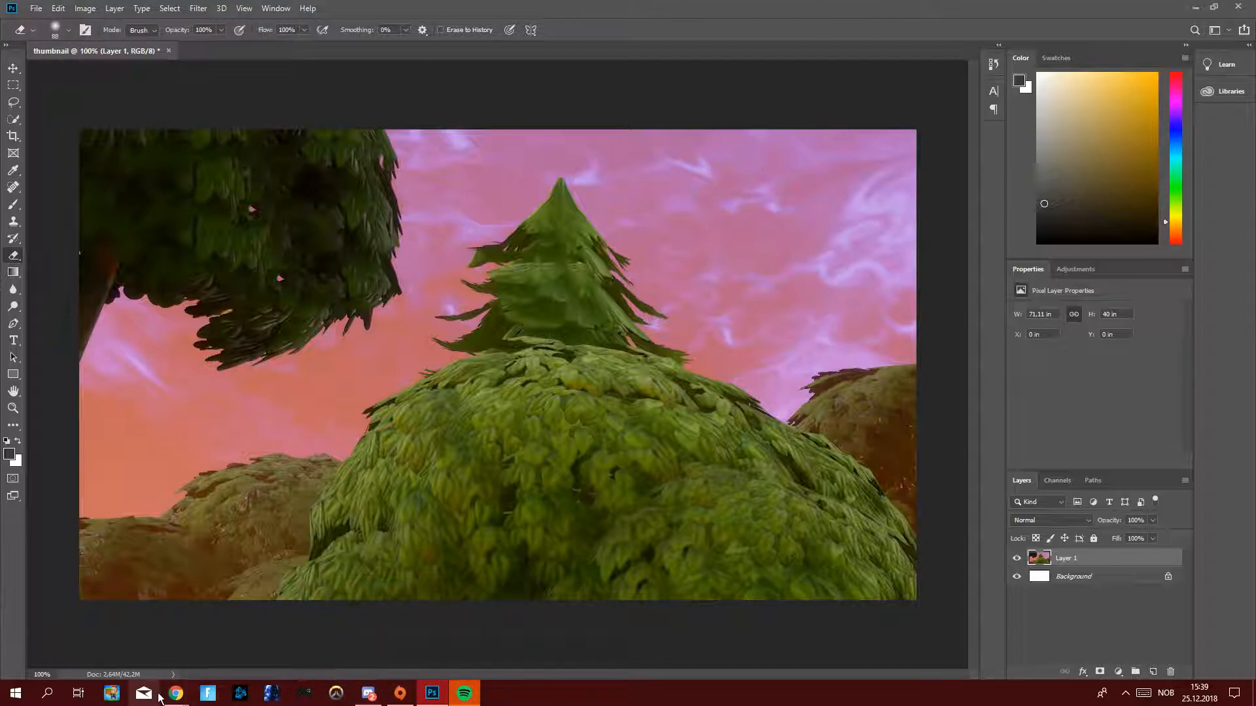
Return to the waterfall image in Chrome to copy it again, and switch back to Photoshop.
click(242, 638)
click(557, 400)
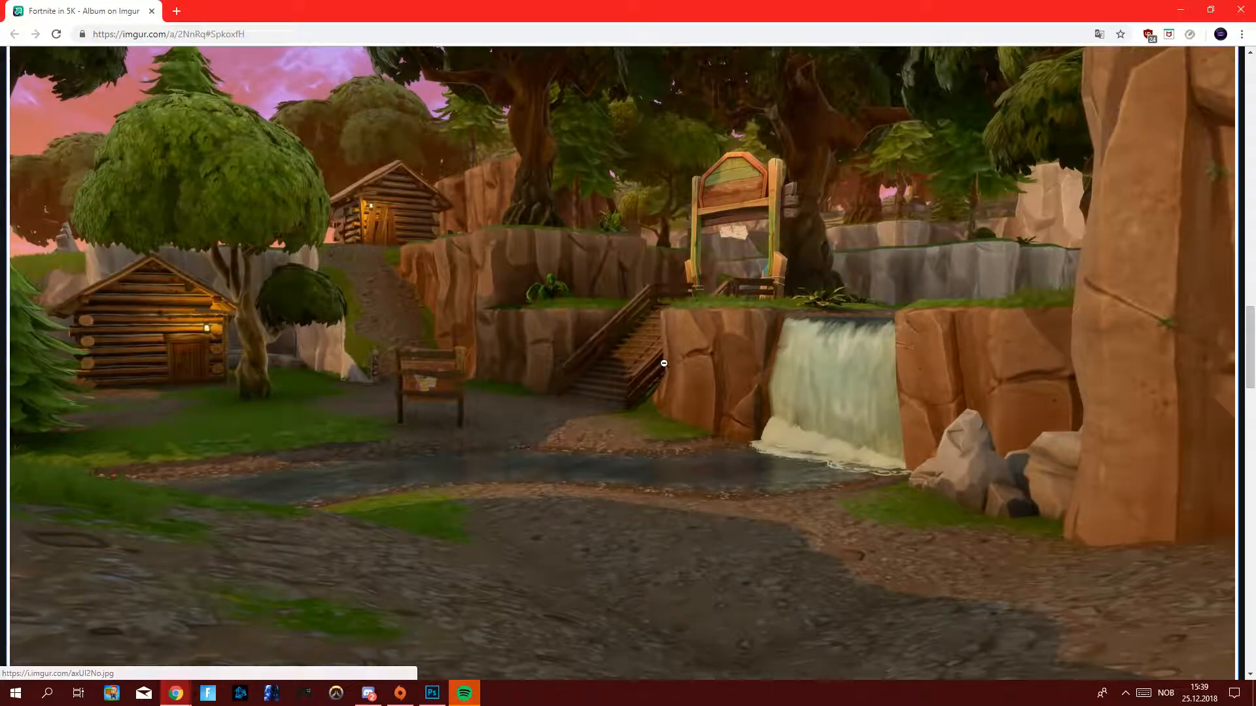
right_click(664, 362)
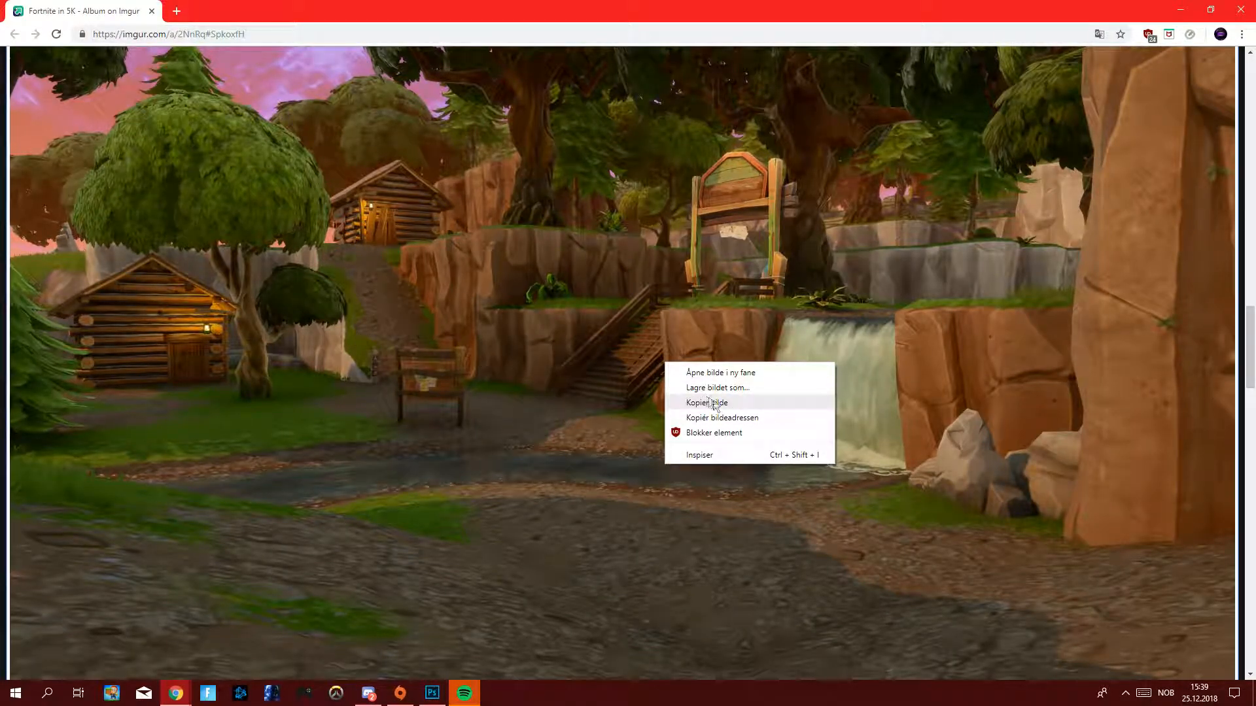
click(432, 693)
click(697, 629)
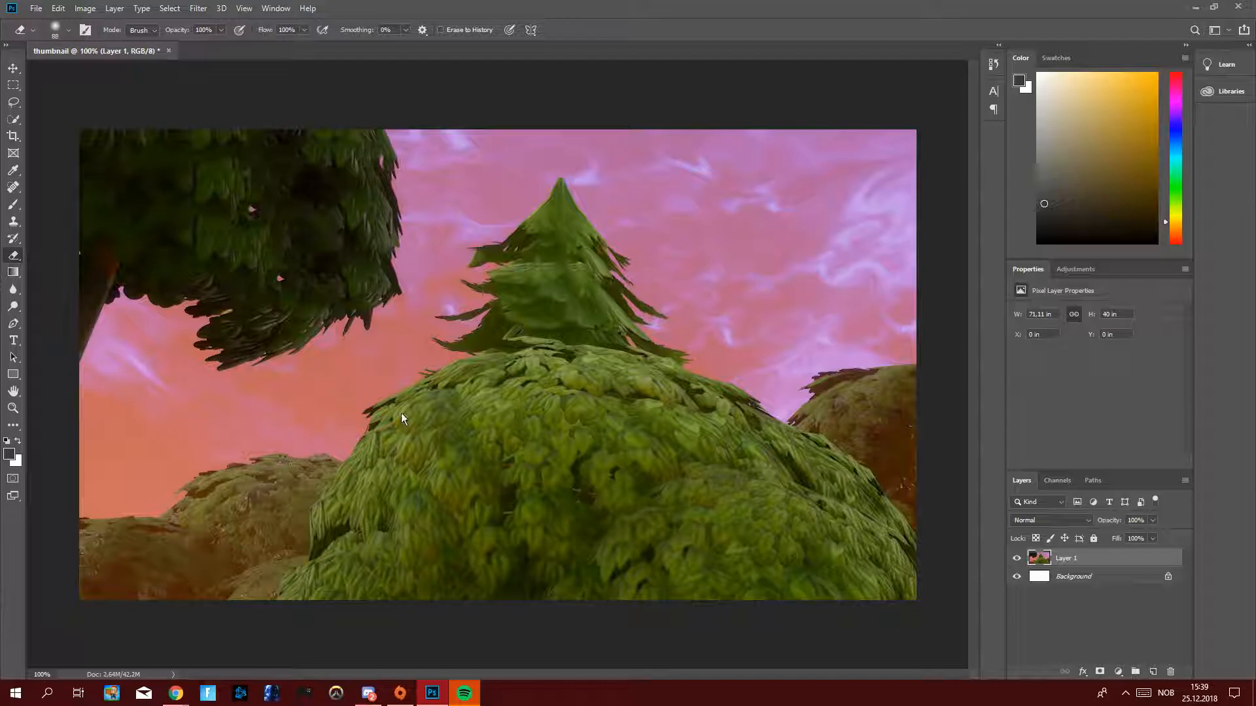
Scale the pasted landscape layer down to about 25% so it fills the whole canvas, and apply the transform.
key(ctrl+t)
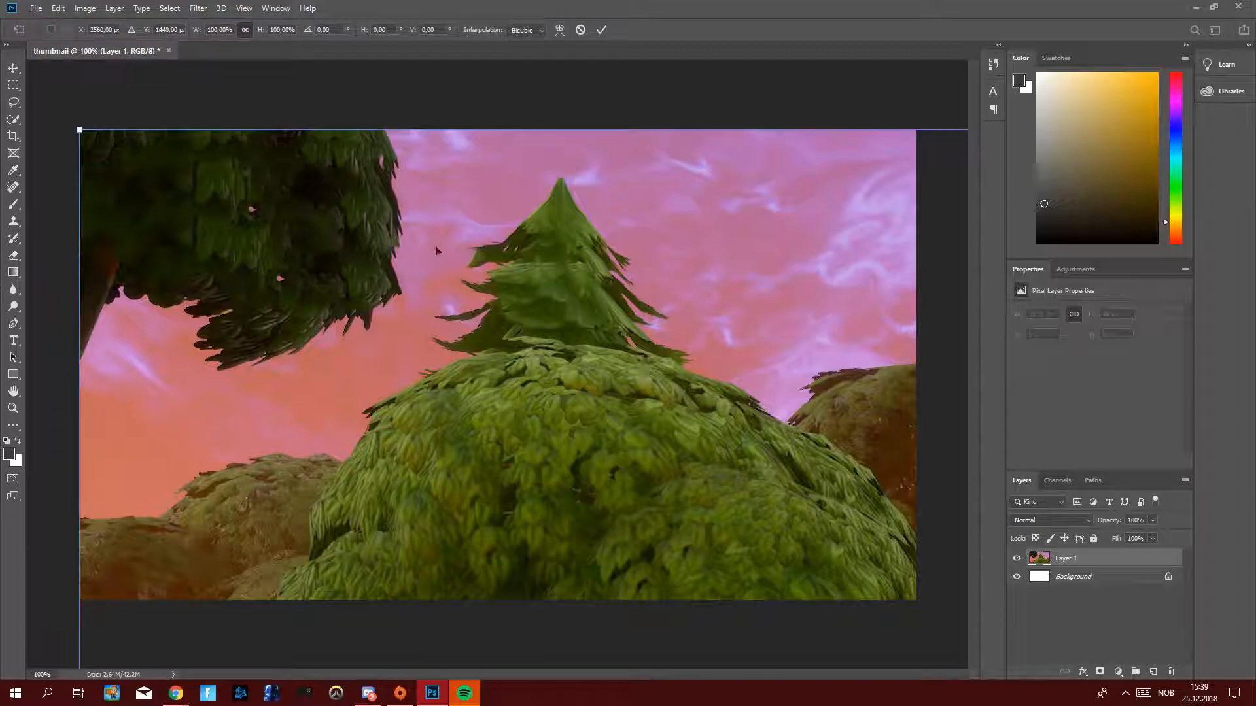
drag(84, 129, 225, 188)
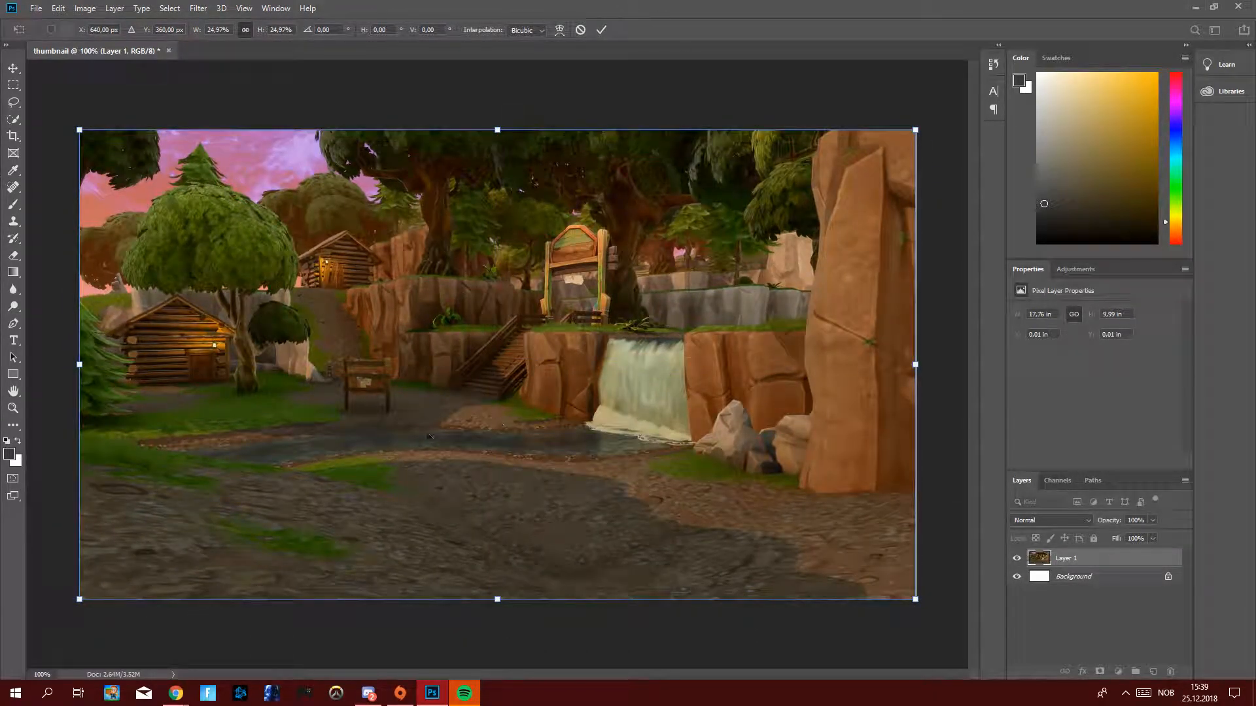
mouse_move(84, 135)
mouse_down()
mouse_move(809, 540)
mouse_move(294, 244)
mouse_move(107, 160)
mouse_move(73, 126)
mouse_up()
drag(401, 270, 575, 368)
drag(244, 223, 78, 128)
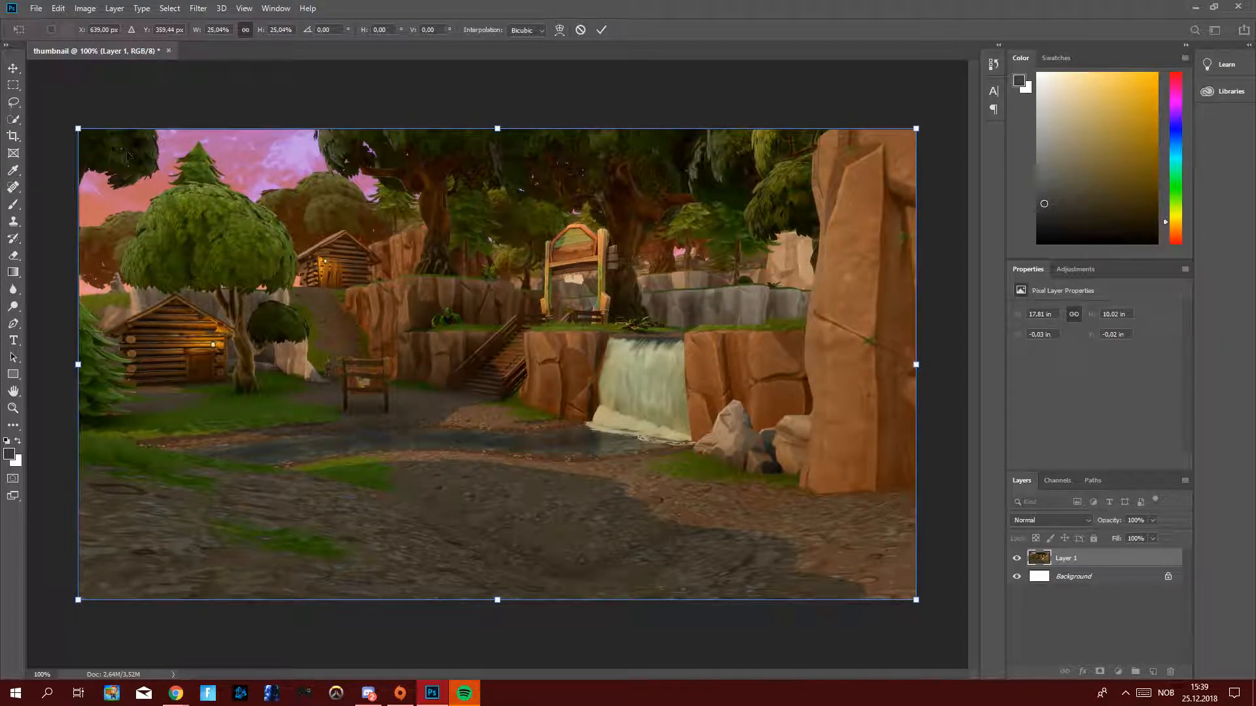
click(601, 29)
key(e)
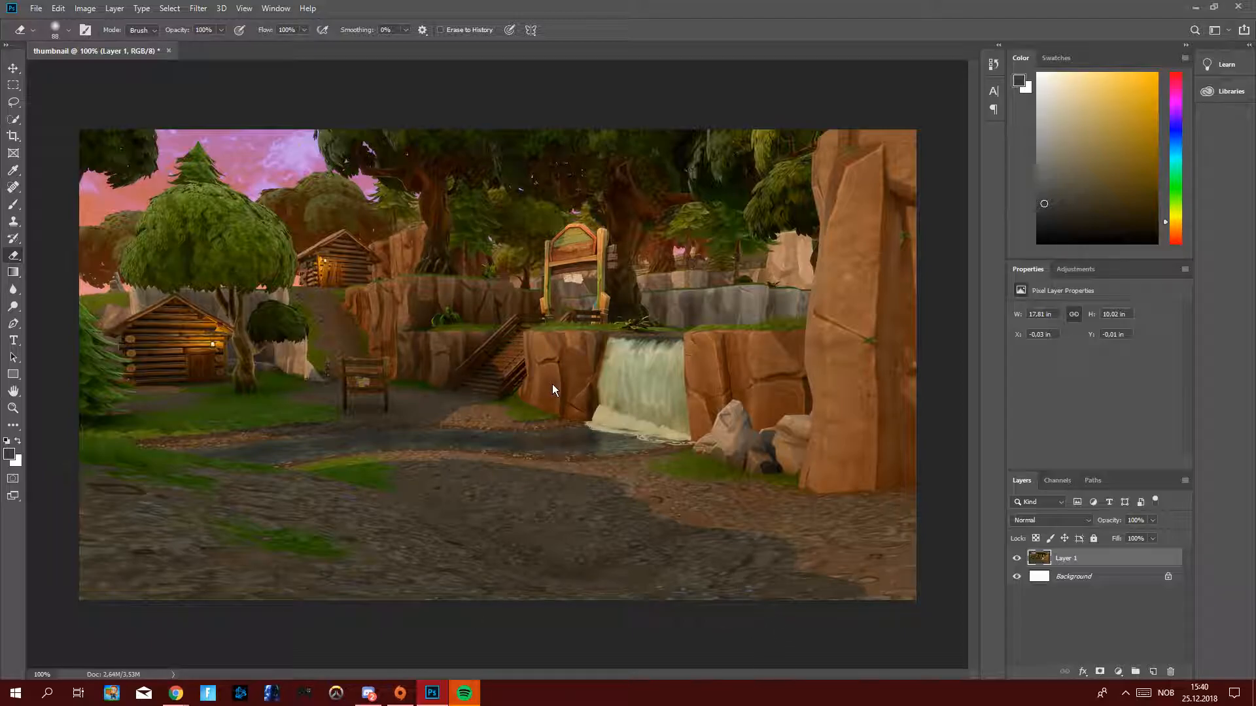
Apply a Curves adjustment to the landscape layer that darkens the shadows and brightens the highlights for stronger contrast.
key(ctrl+m)
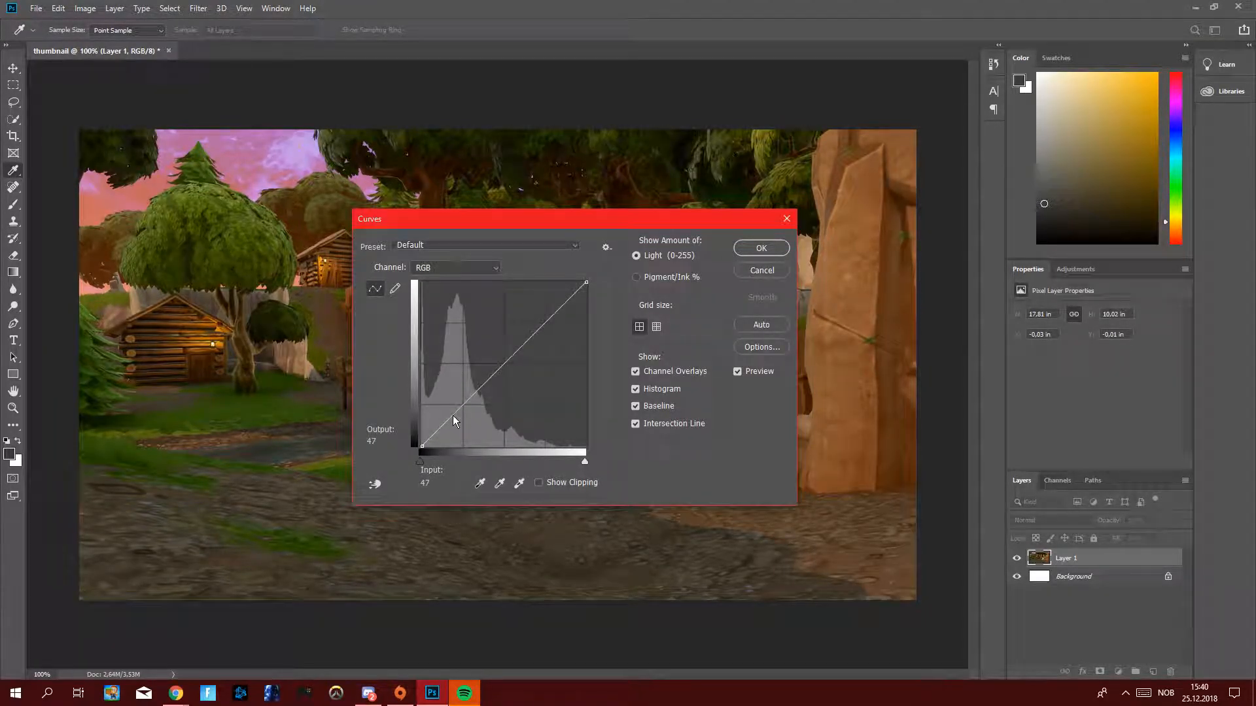
drag(456, 413, 469, 425)
drag(551, 327, 548, 304)
click(762, 247)
key(e)
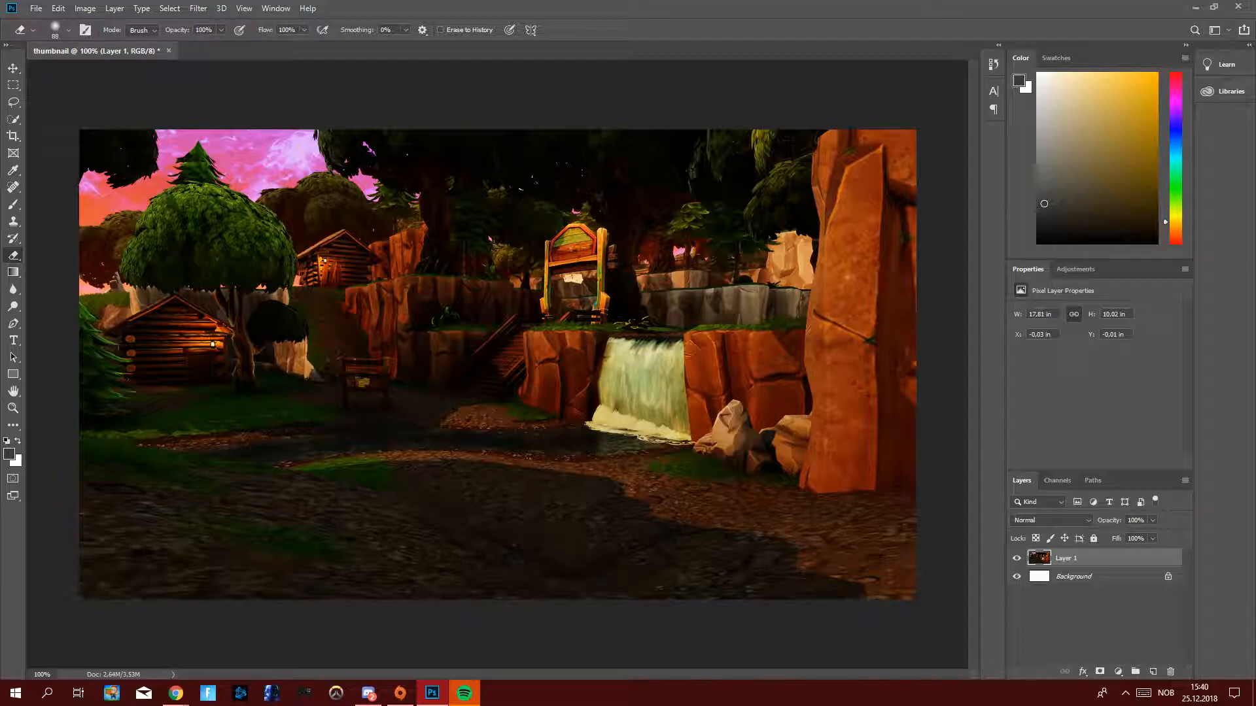
Switch to fnbr.co in Chrome, look through the upcoming items, and open the cosmetics PNG page.
click(176, 692)
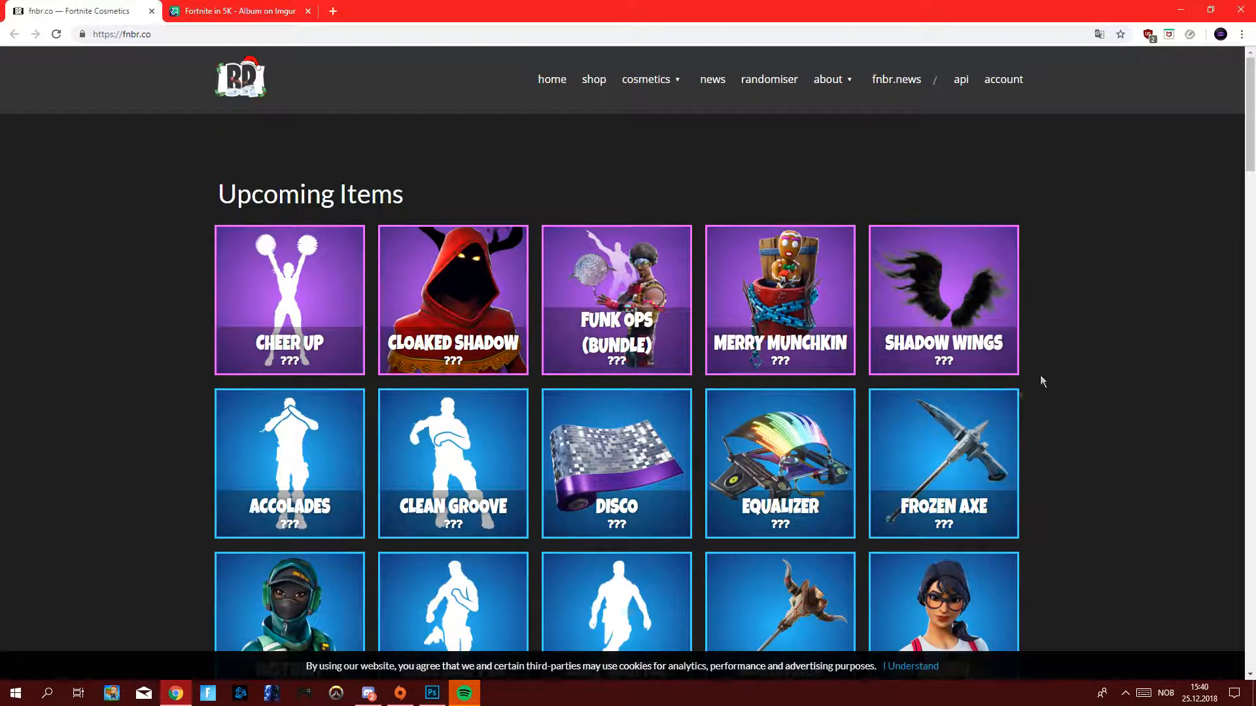
scroll(458, 471, down, 2)
scroll(616, 471, up, 2)
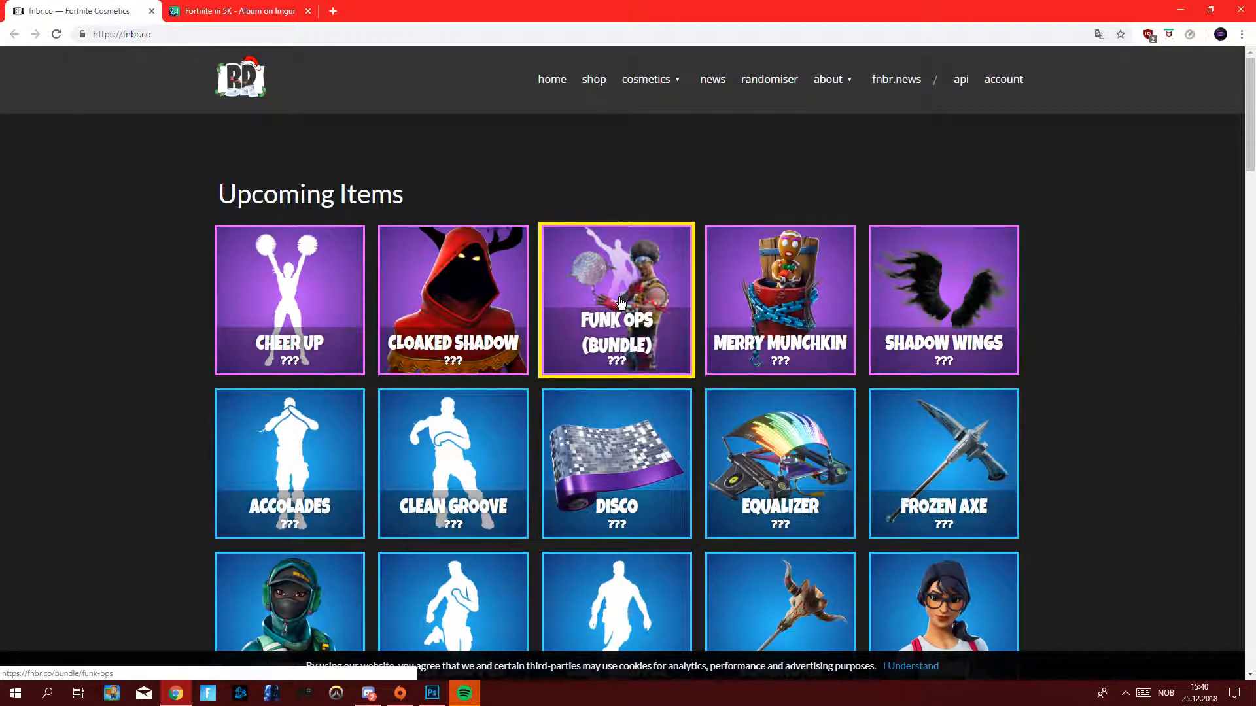
scroll(621, 302, down, 13)
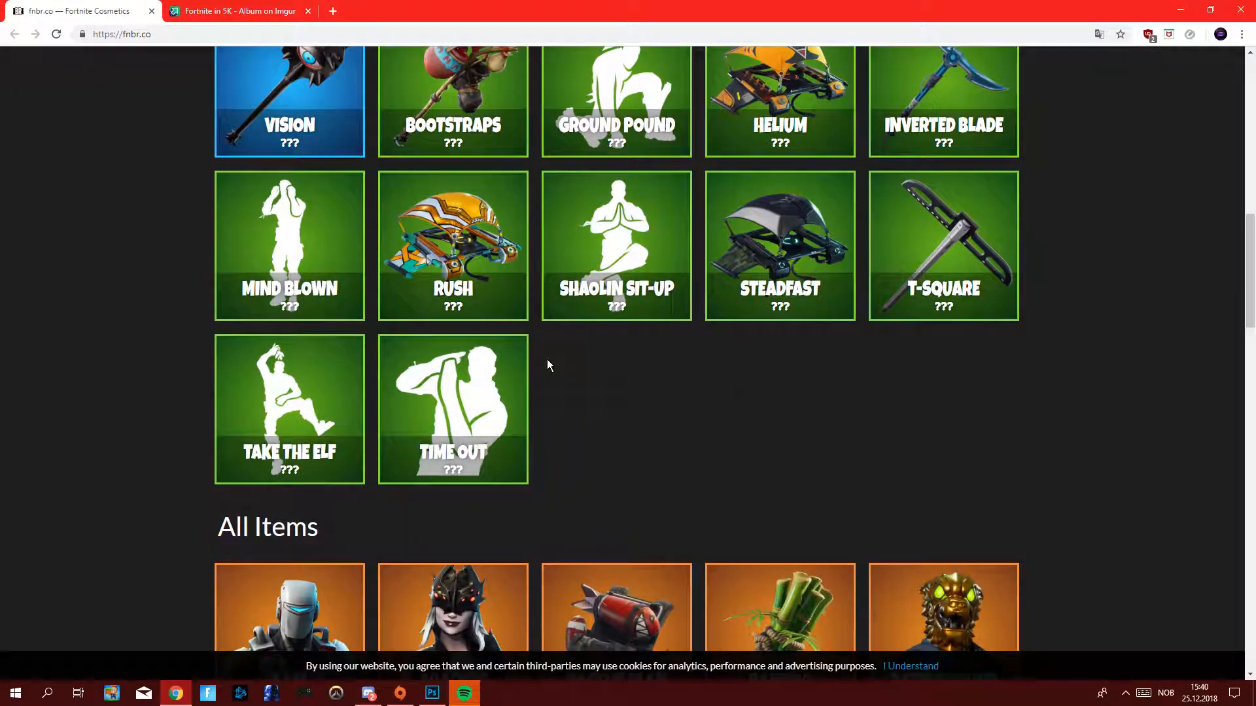
scroll(553, 337, up, 10)
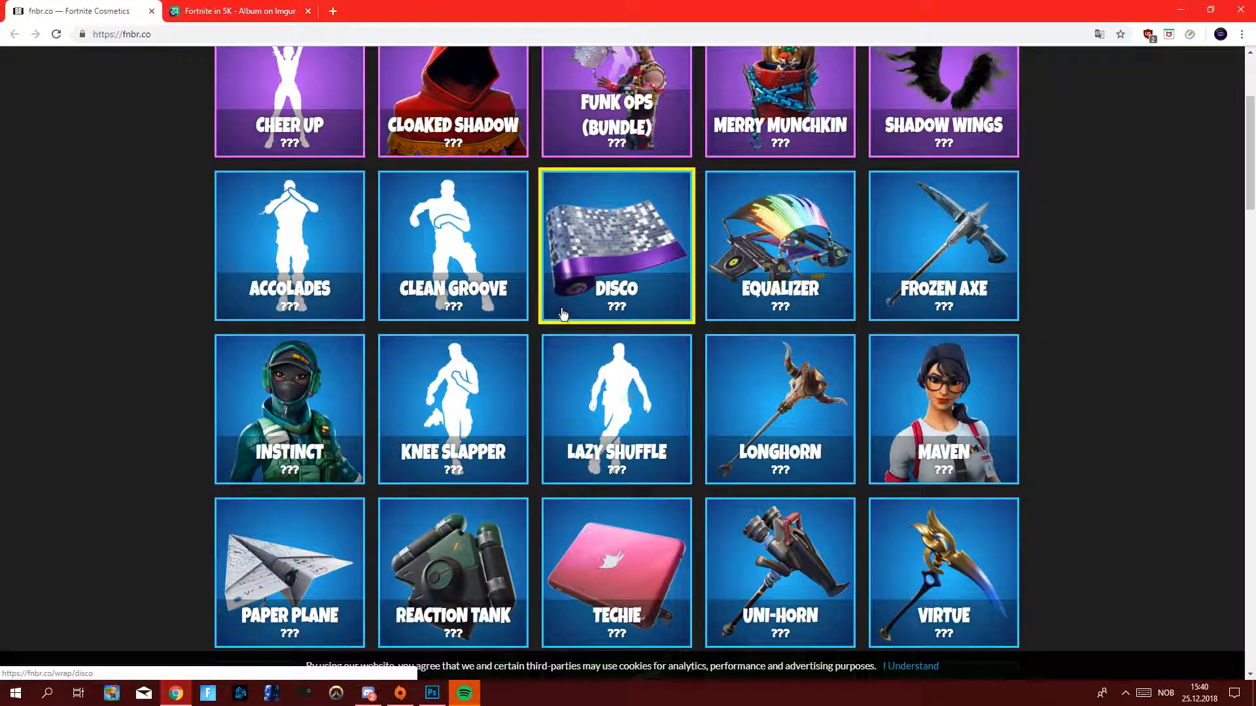
scroll(562, 316, up, 4)
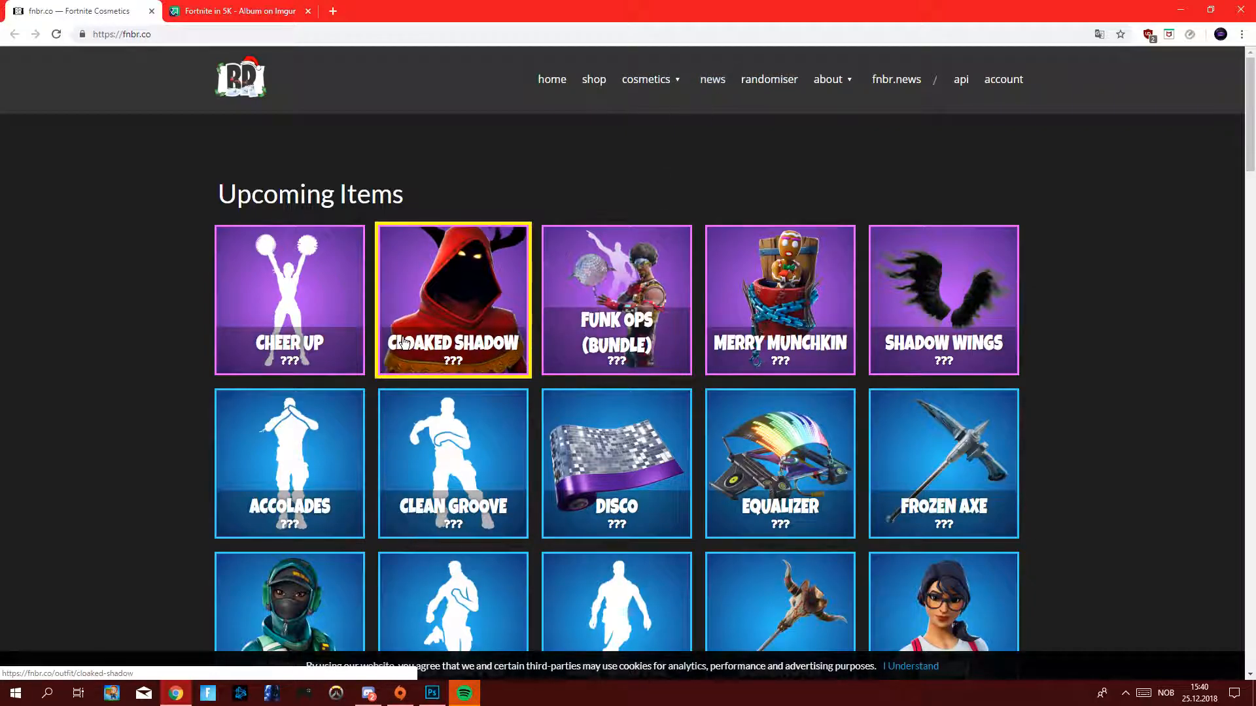
click(646, 79)
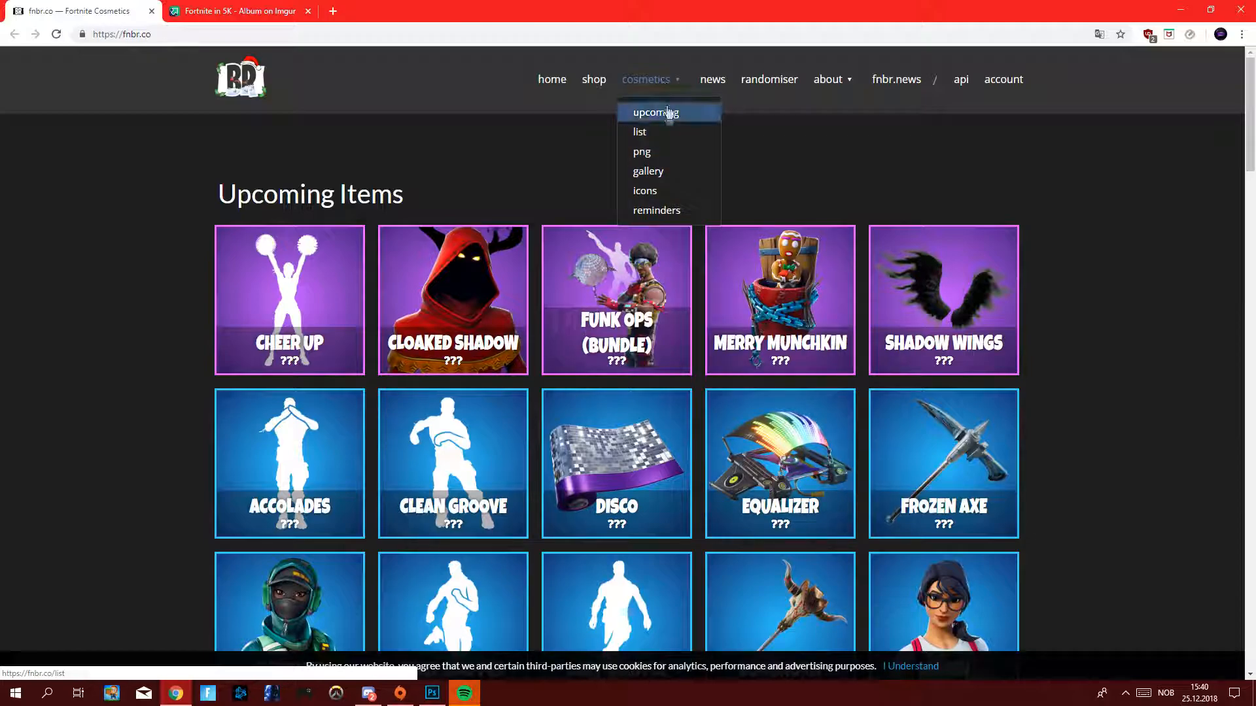
click(641, 152)
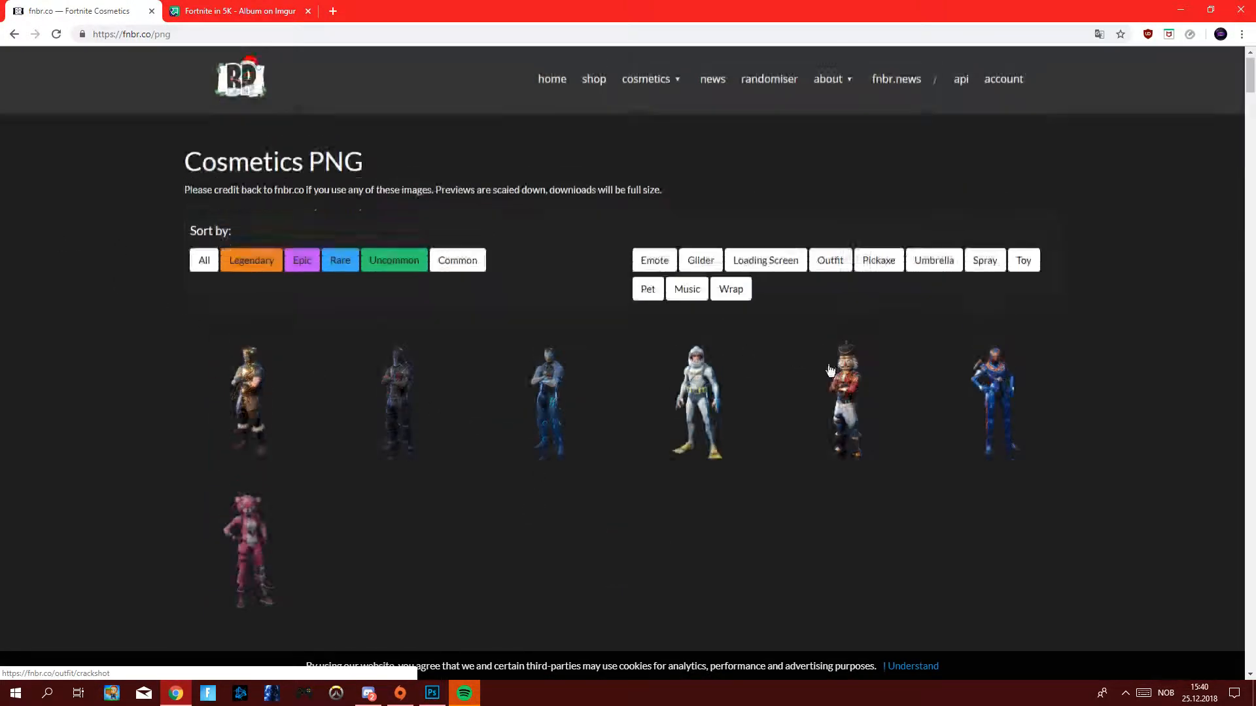
Browse the cosmetics PNG page and open the Love Ranger outfit.
scroll(615, 344, down, 5)
scroll(622, 352, up, 4)
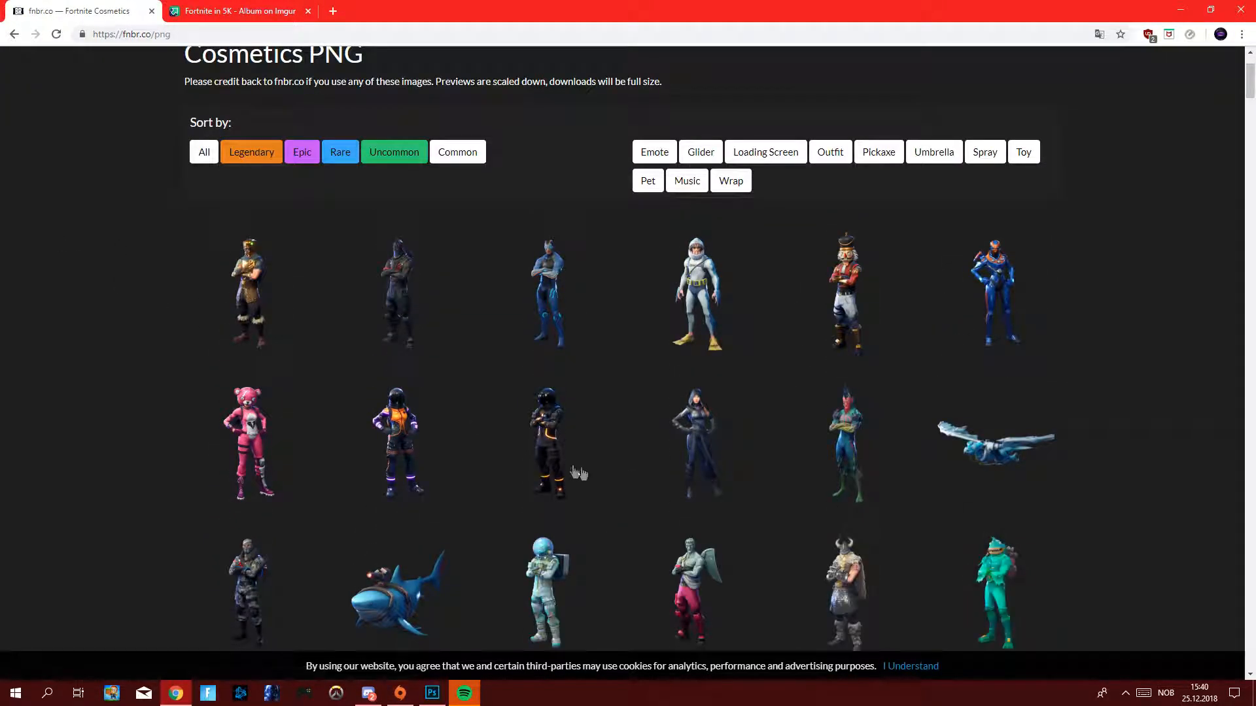
scroll(981, 464, down, 2)
scroll(1011, 411, down, 5)
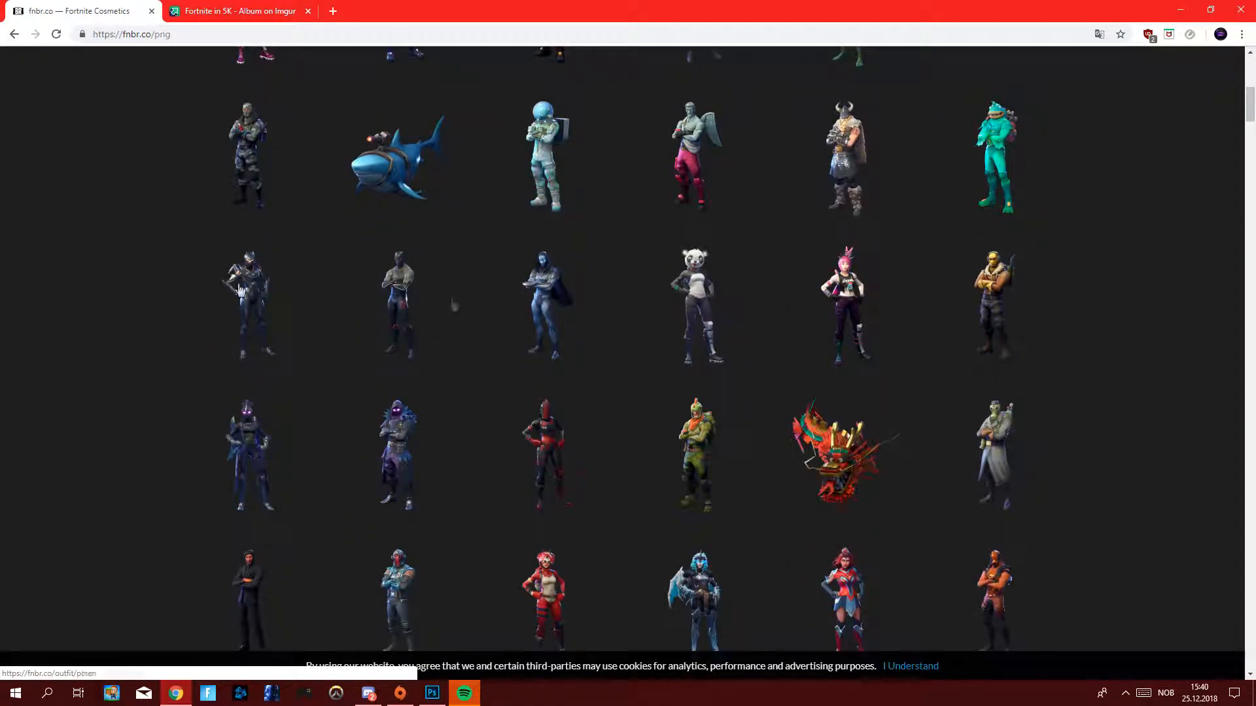
click(696, 214)
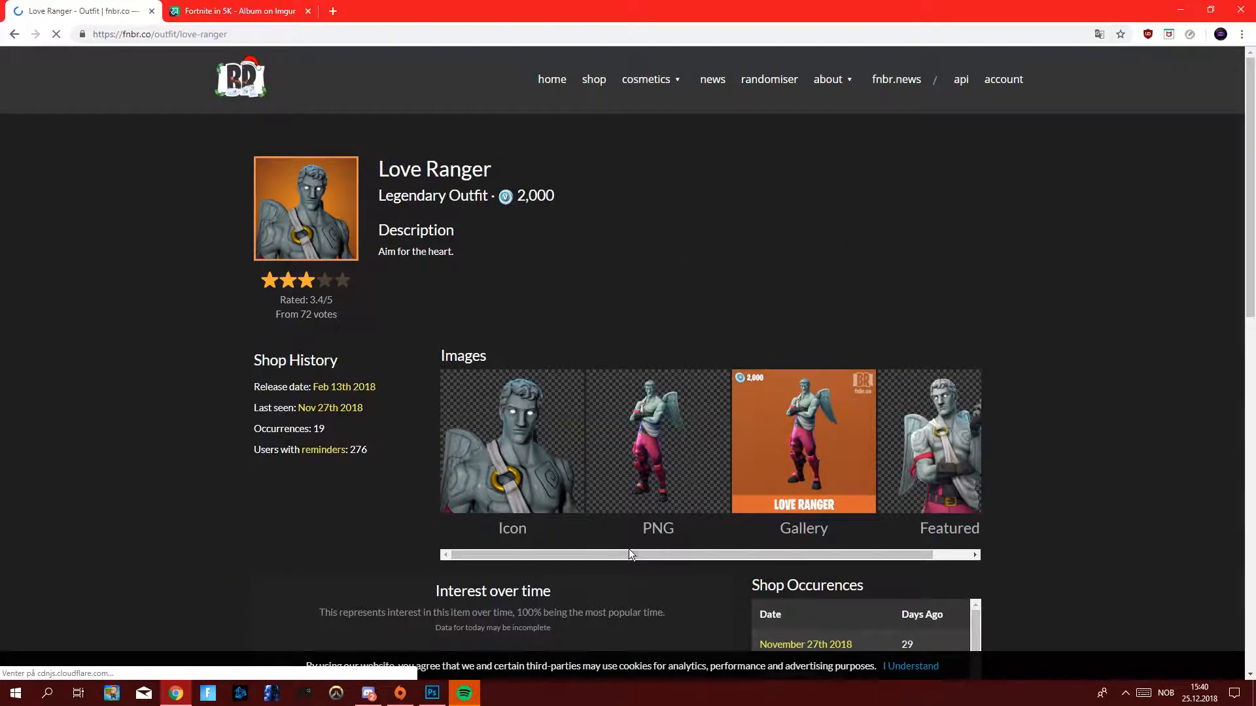
Save the Love Ranger outfit's PNG image as png (4).png in the PS Effects folder.
right_click(696, 448)
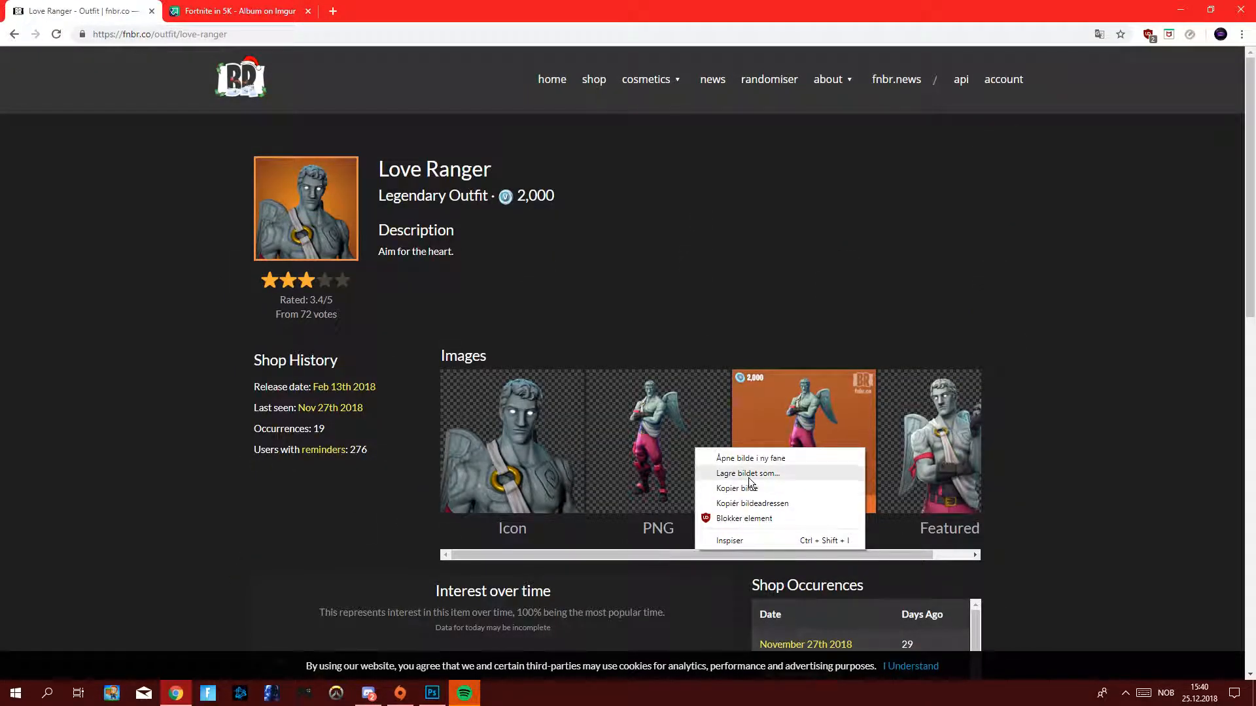
click(745, 474)
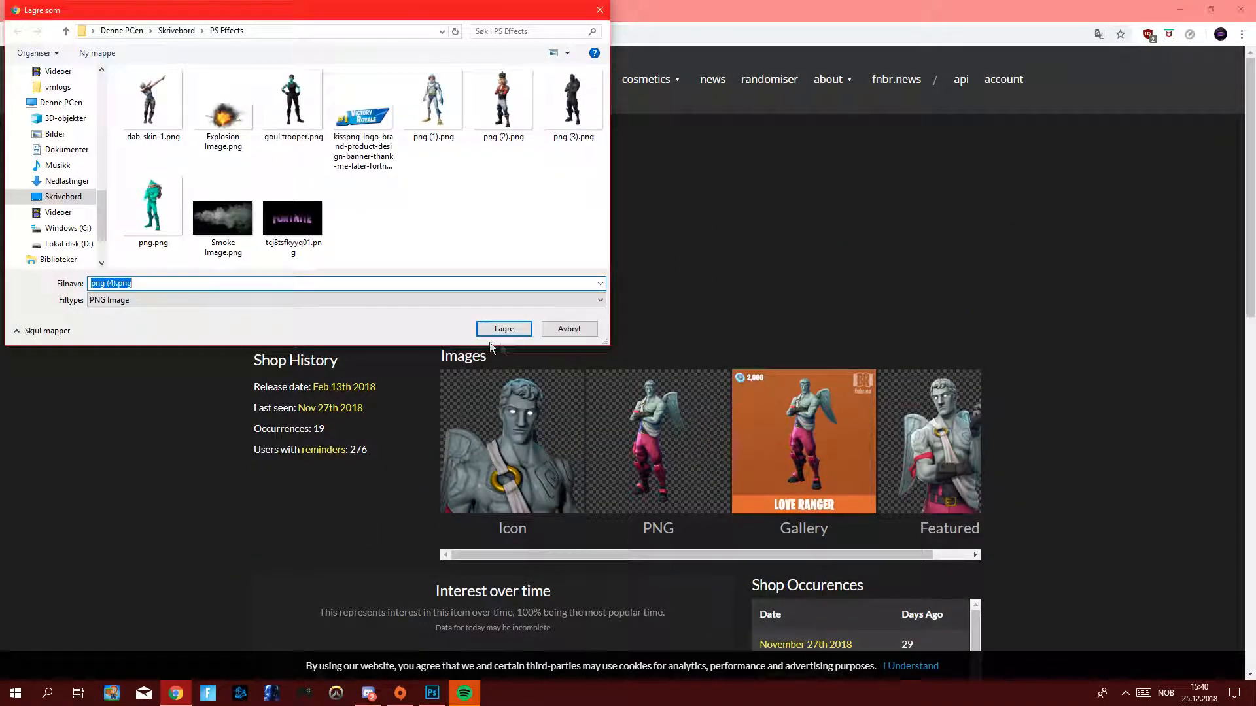
click(509, 335)
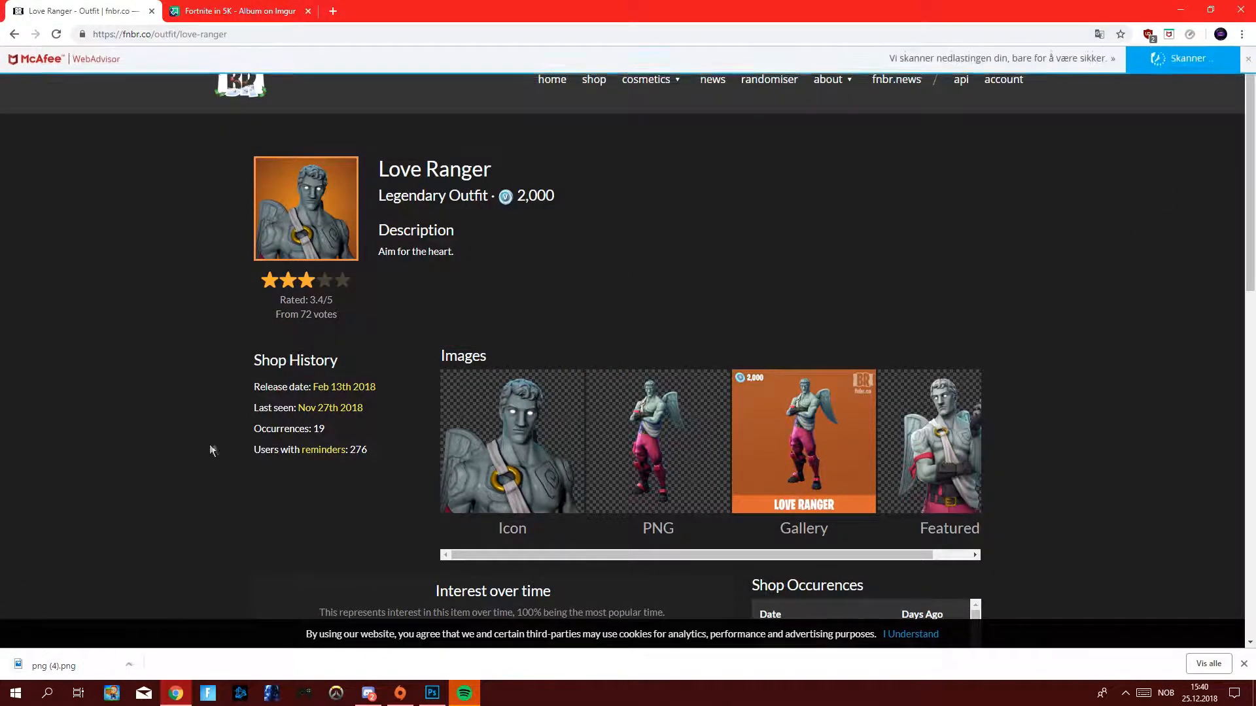
Switch back to Photoshop and place png (4).png from the desktop's PS Effects folder into the thumbnail document.
key(alt+Tab)
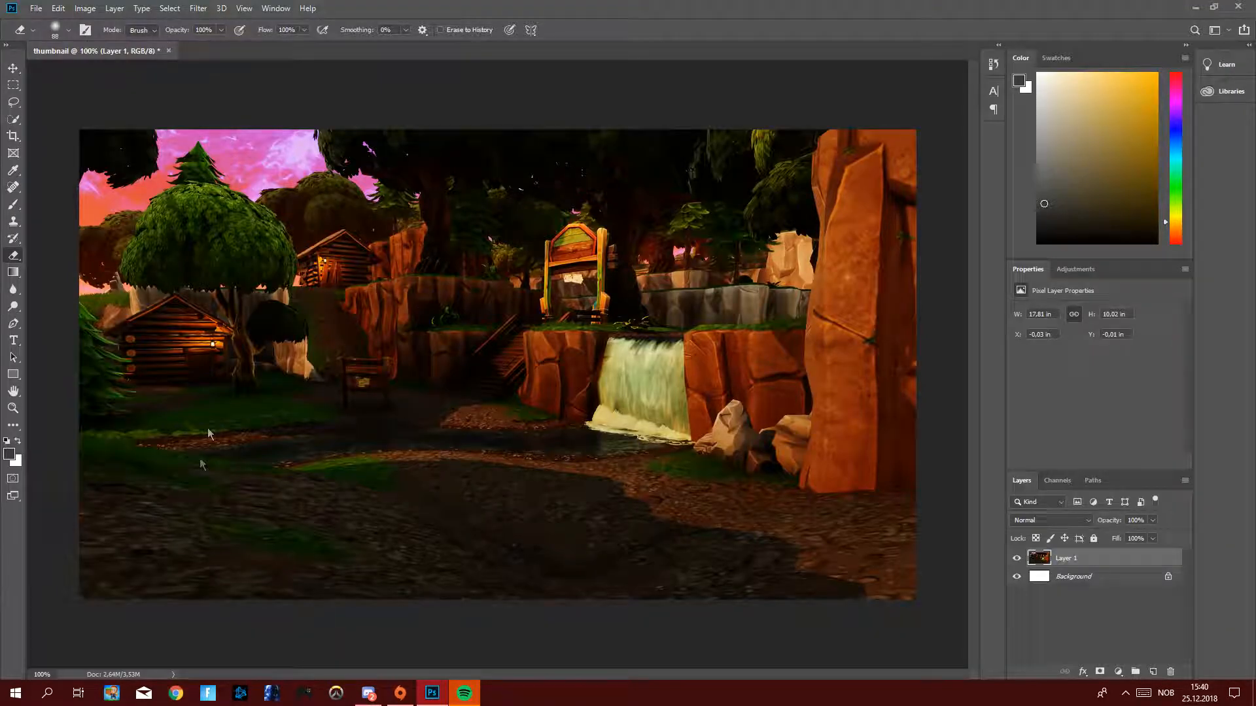
click(1195, 8)
double_click(68, 31)
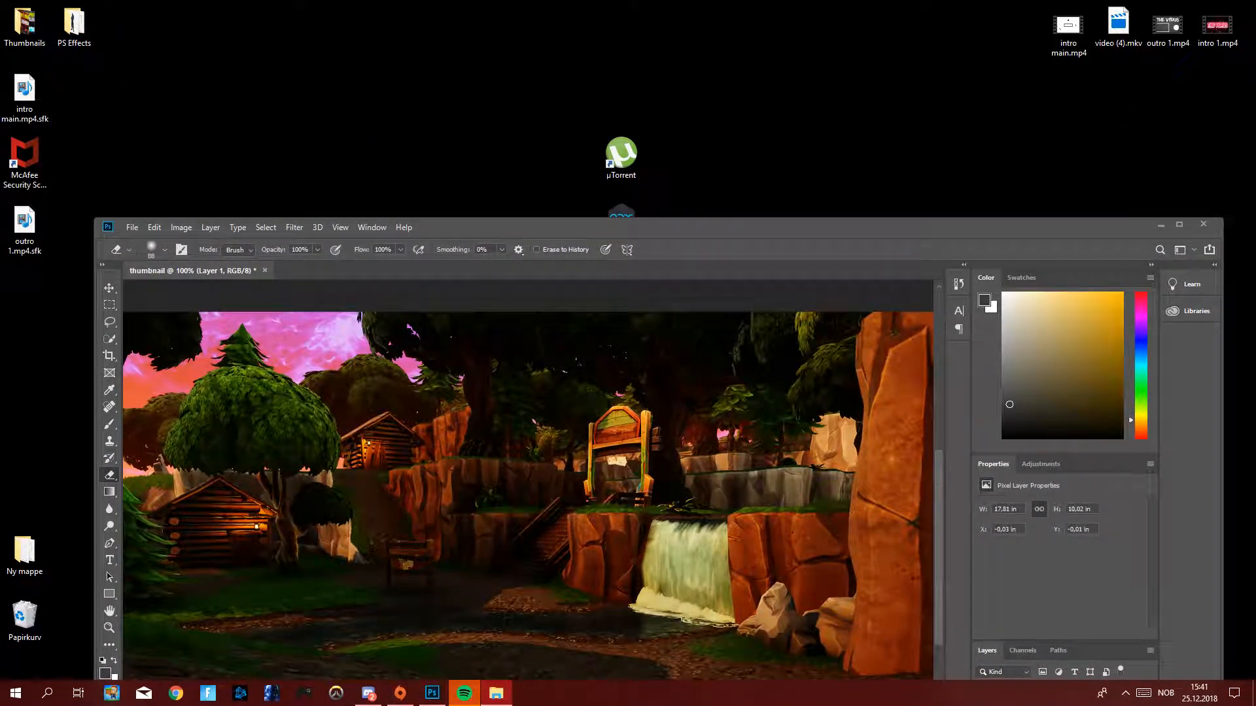
drag(1253, 347, 903, 477)
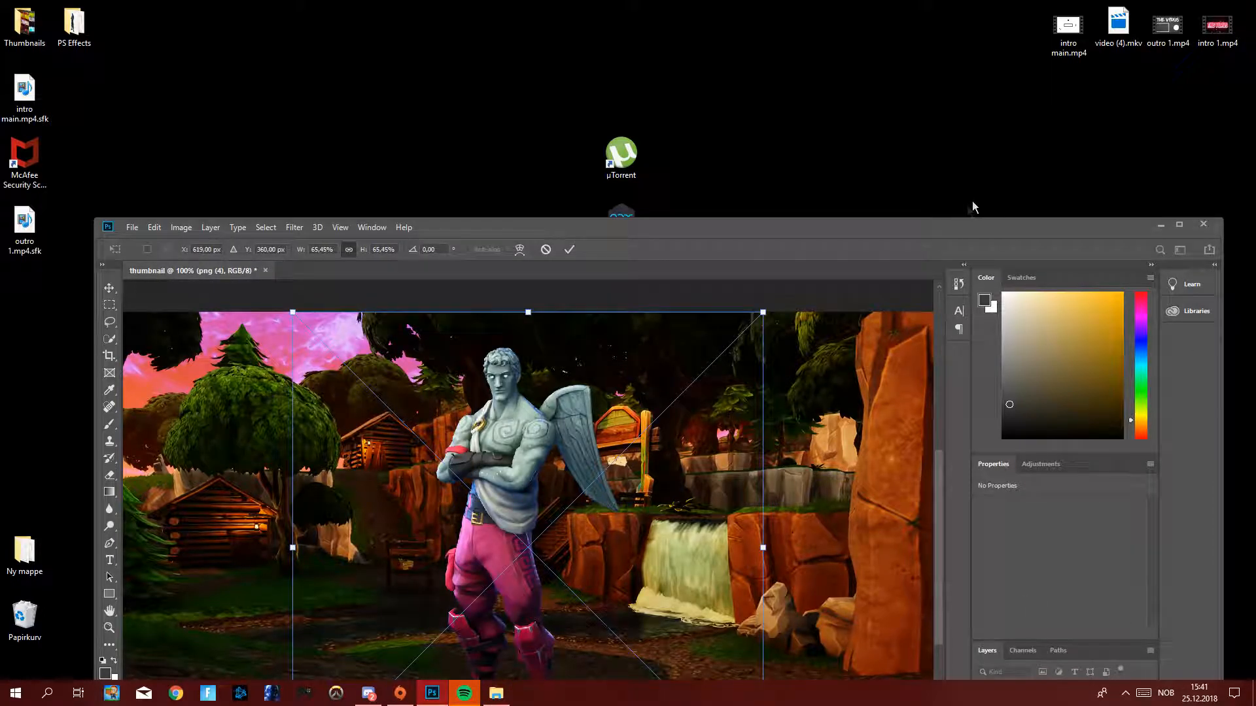
drag(996, 220, 994, 3)
drag(1255, 29, 705, 62)
drag(948, 62, 1255, 152)
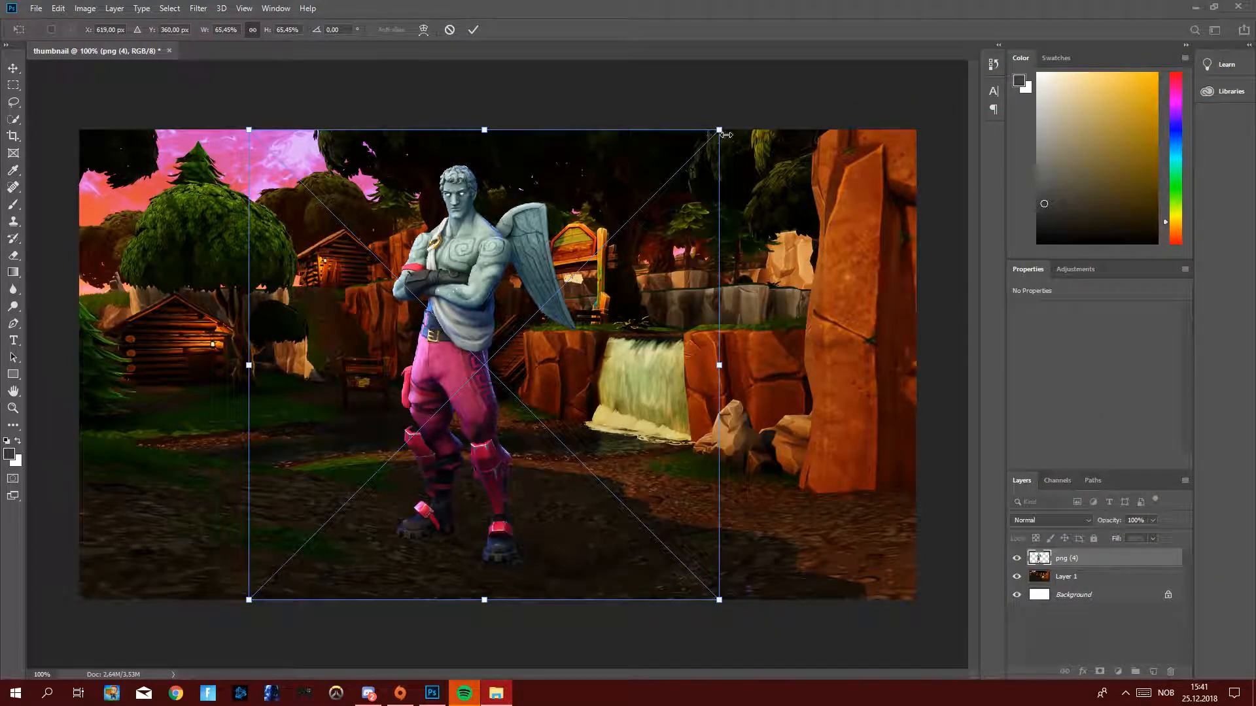
Scale the placed character up to about 87%, move it to the left side of the canvas, and flip it horizontally.
click(719, 131)
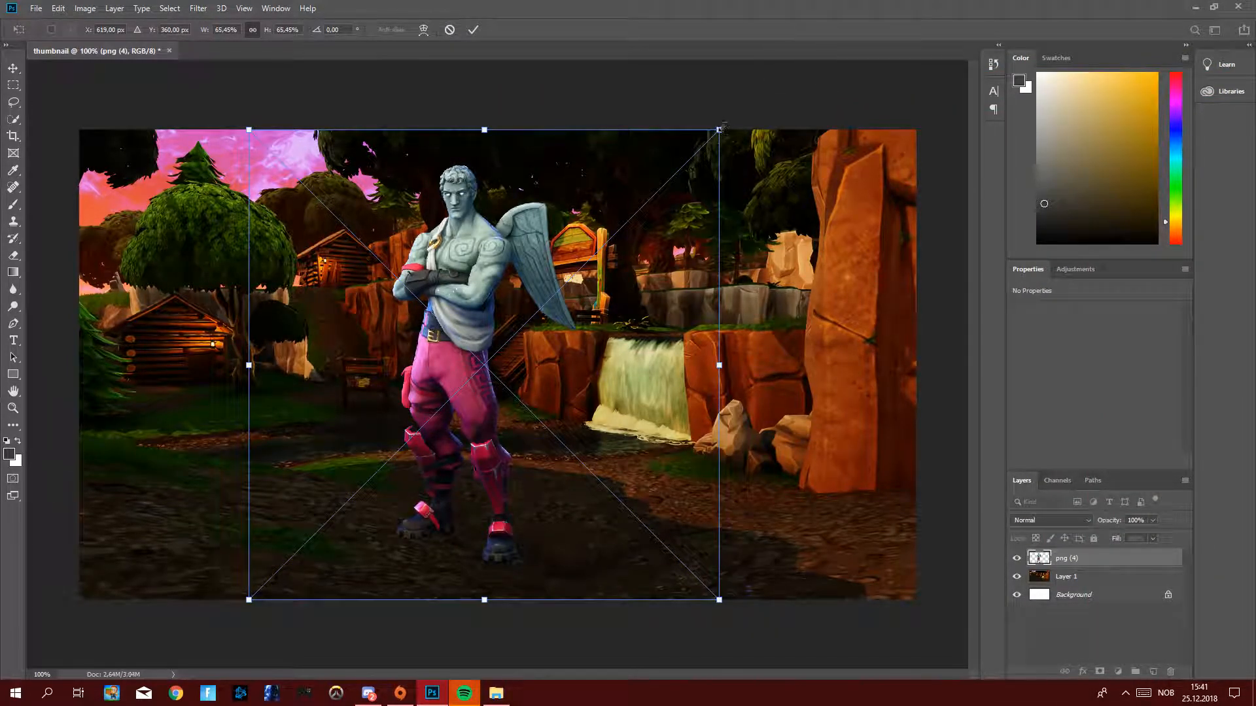
drag(719, 130, 869, 7)
drag(696, 245, 395, 386)
right_click(340, 386)
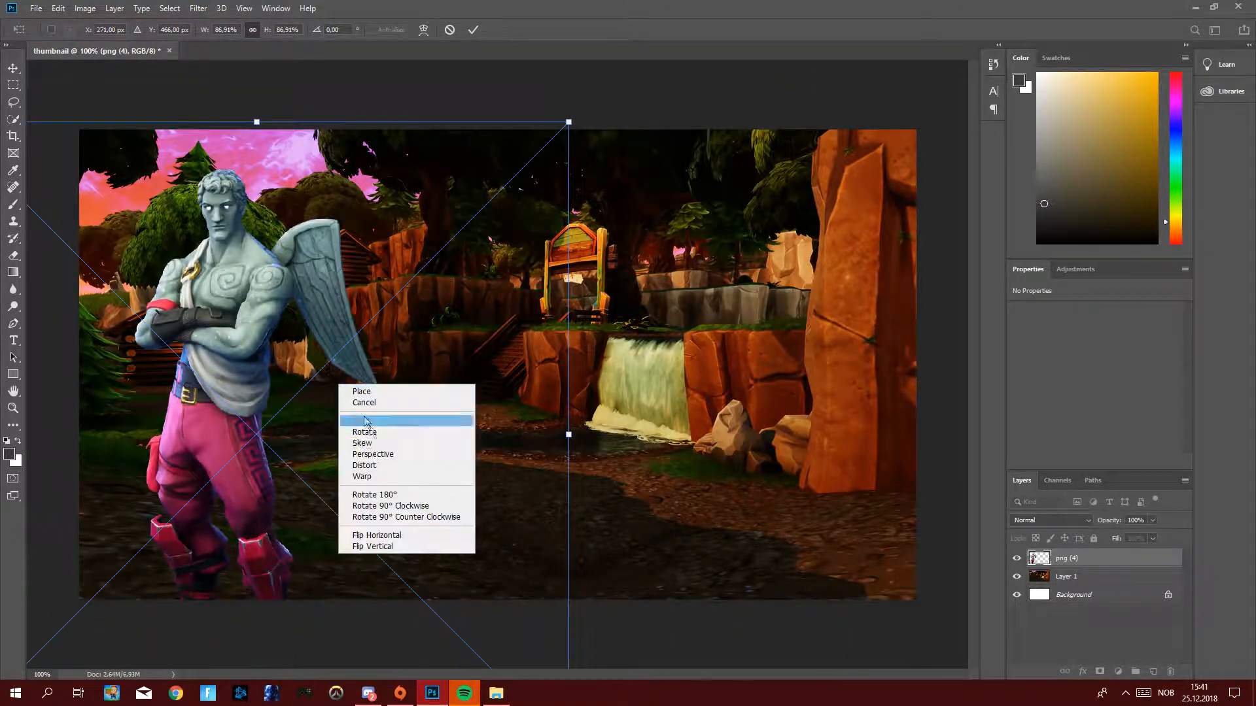
click(377, 535)
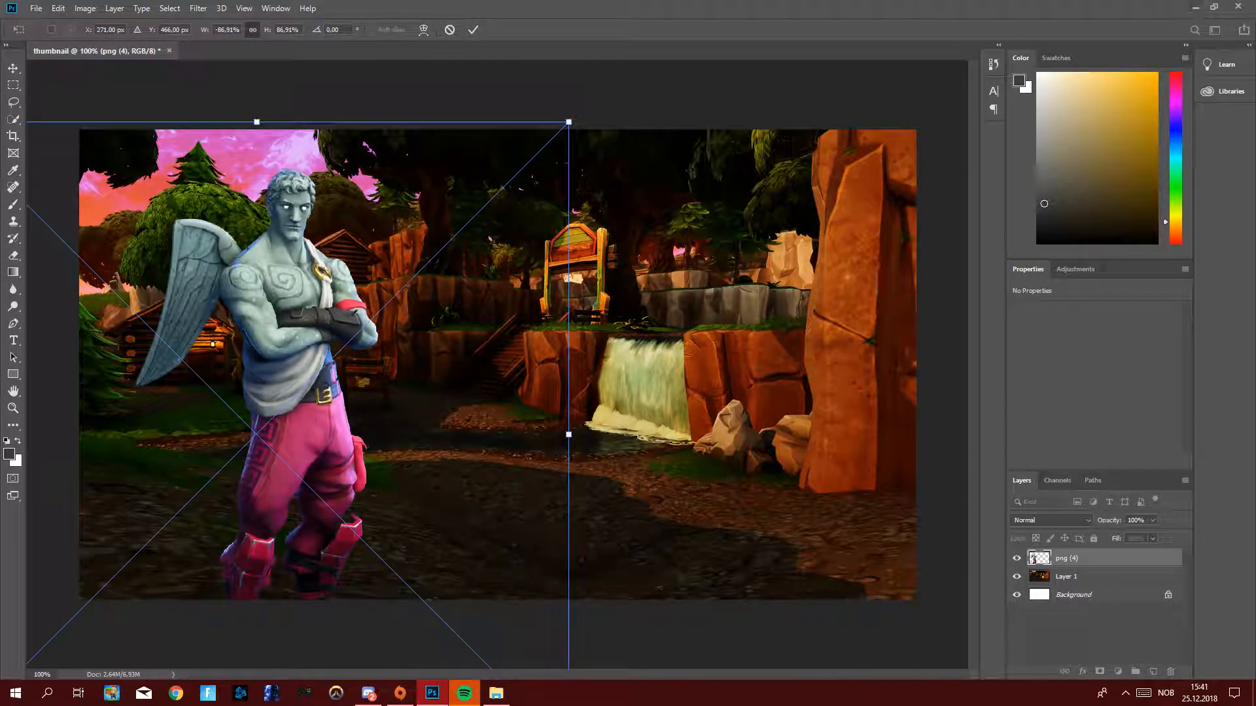
Enlarge the flipped character to about 94%, position it near the canvas's left edge, and apply the transform.
drag(293, 338, 288, 337)
right_click(286, 337)
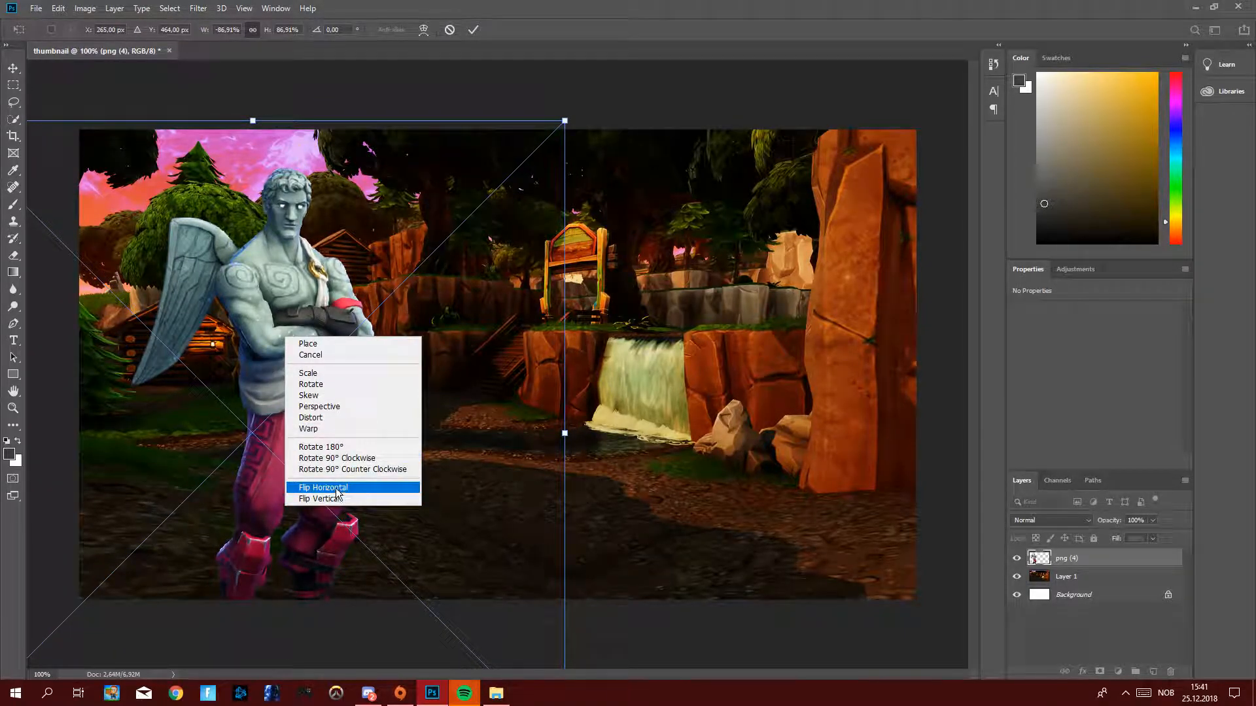
click(564, 121)
drag(564, 121, 703, 3)
drag(546, 222, 423, 330)
drag(580, 89, 554, 111)
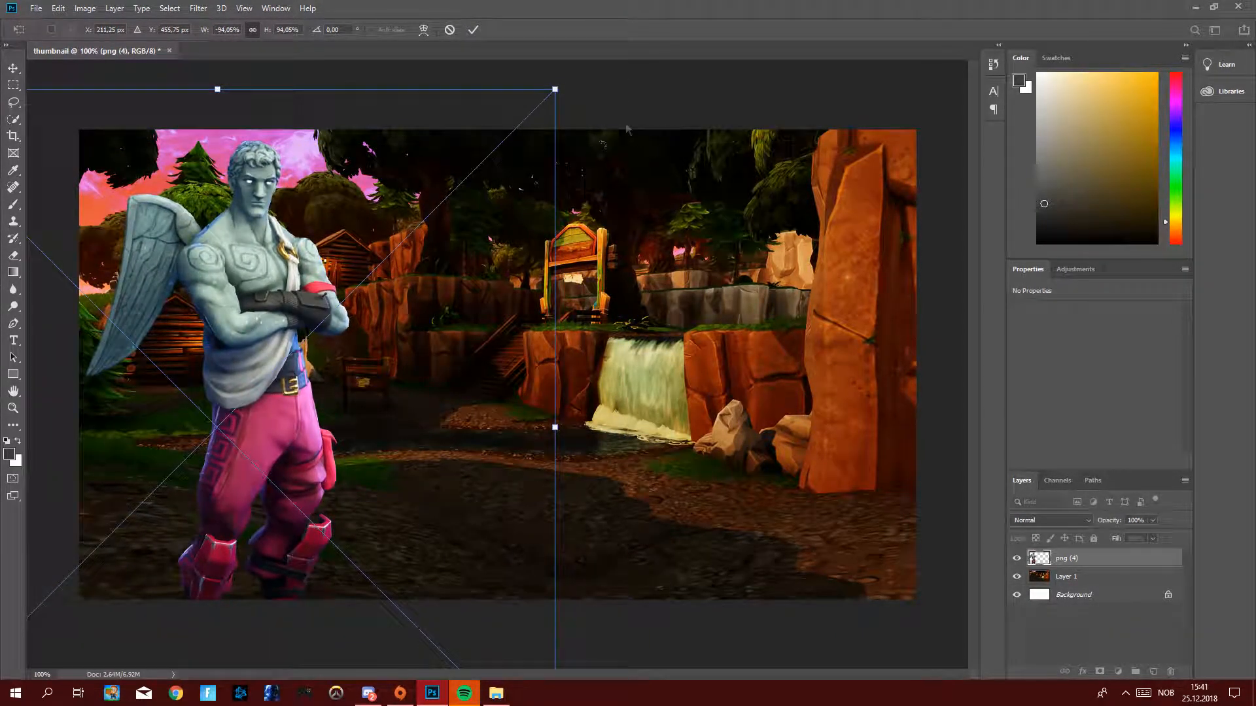
click(472, 29)
key(e)
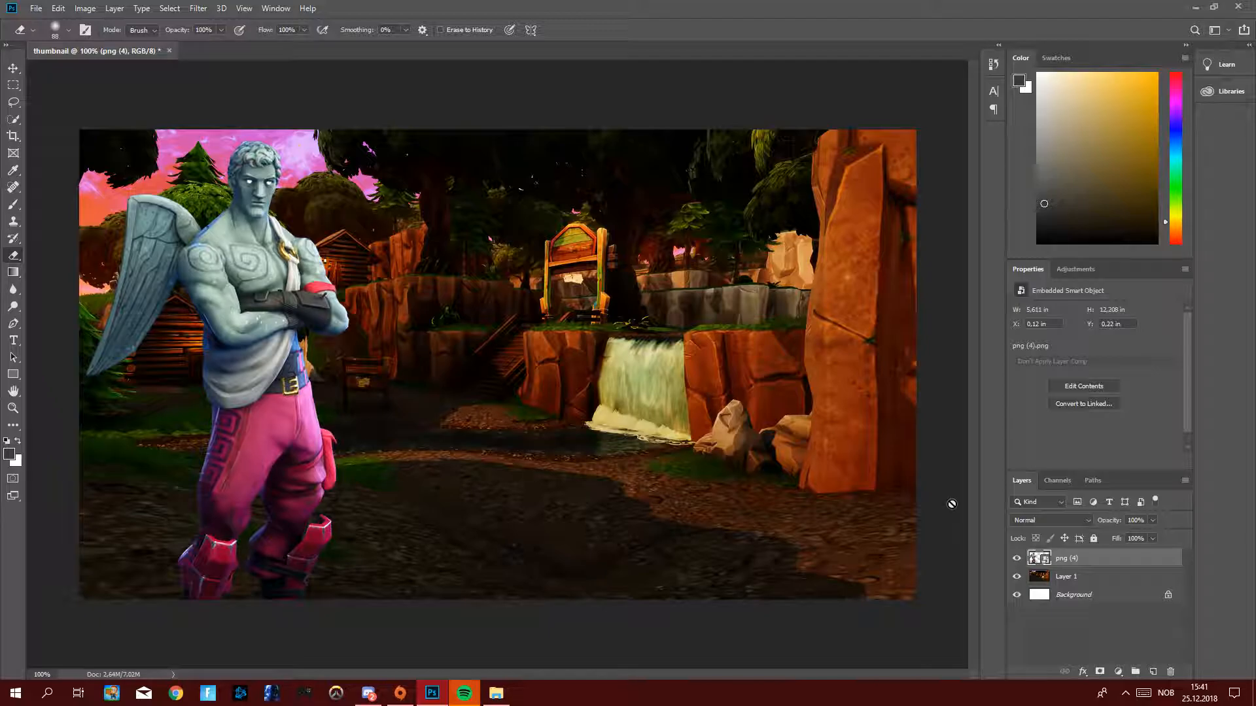
Add a Gradient Map adjustment layer and place it between the character and the landscape layer.
click(1119, 672)
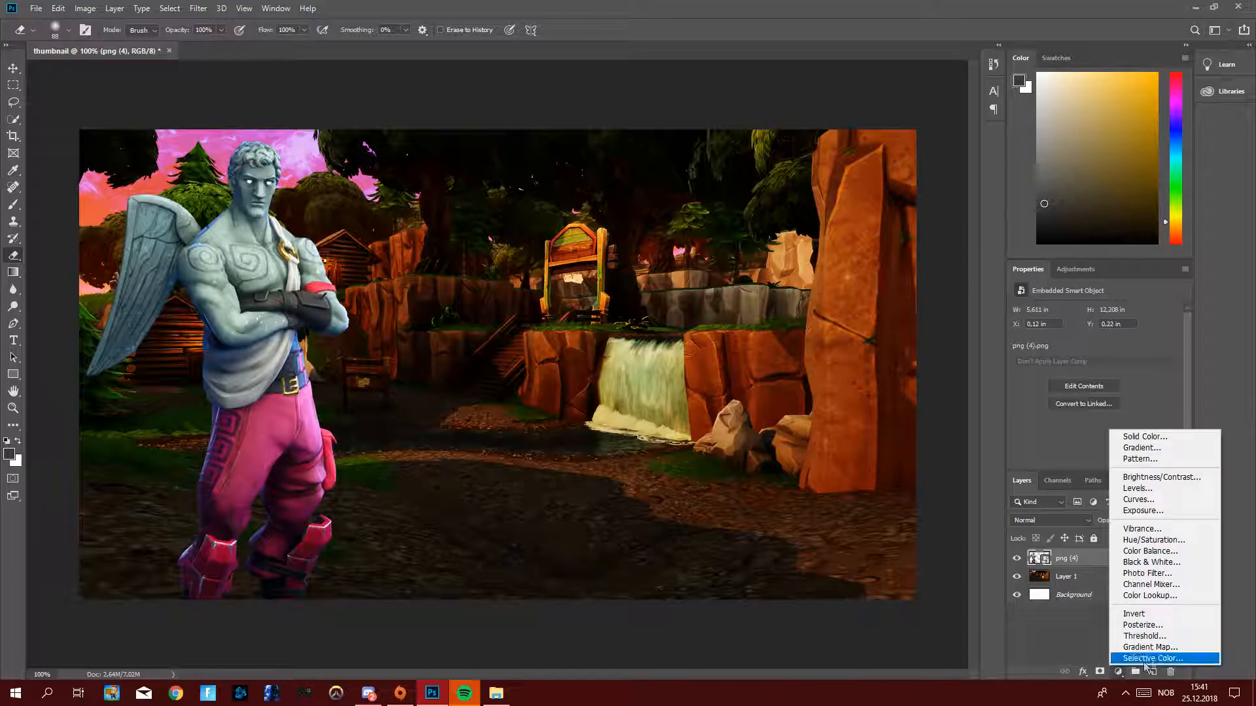
click(1148, 650)
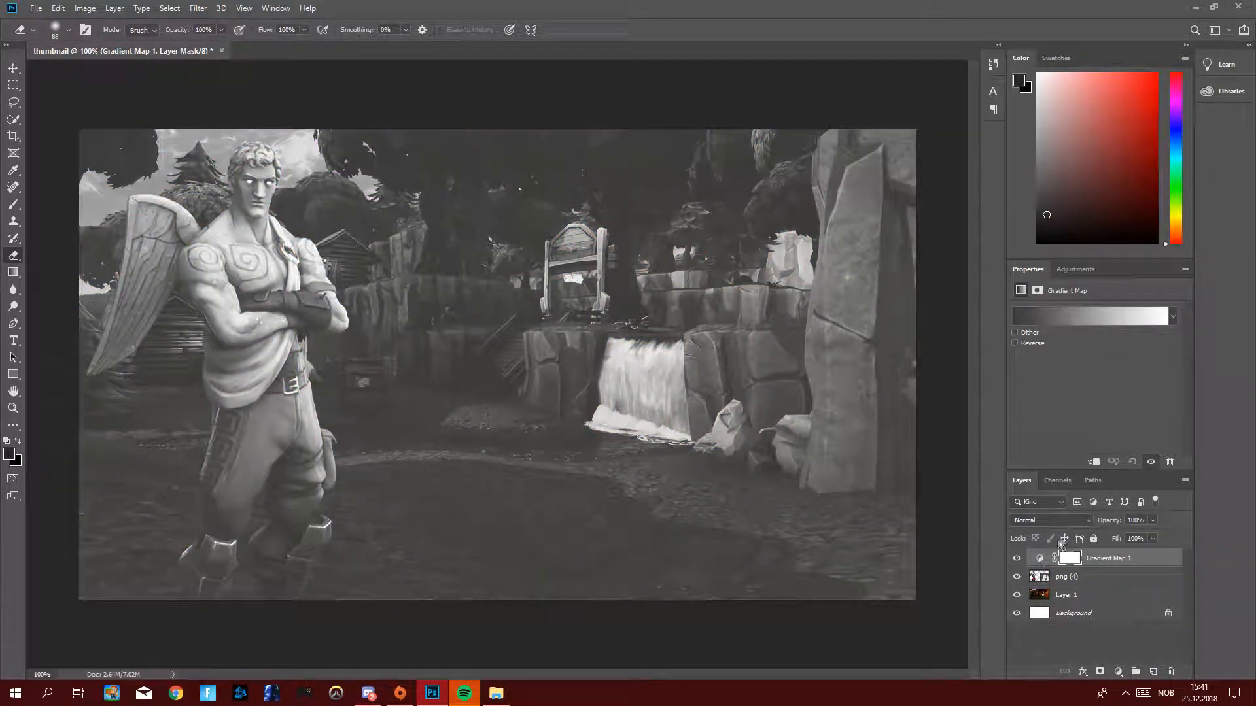
drag(1085, 560, 1091, 577)
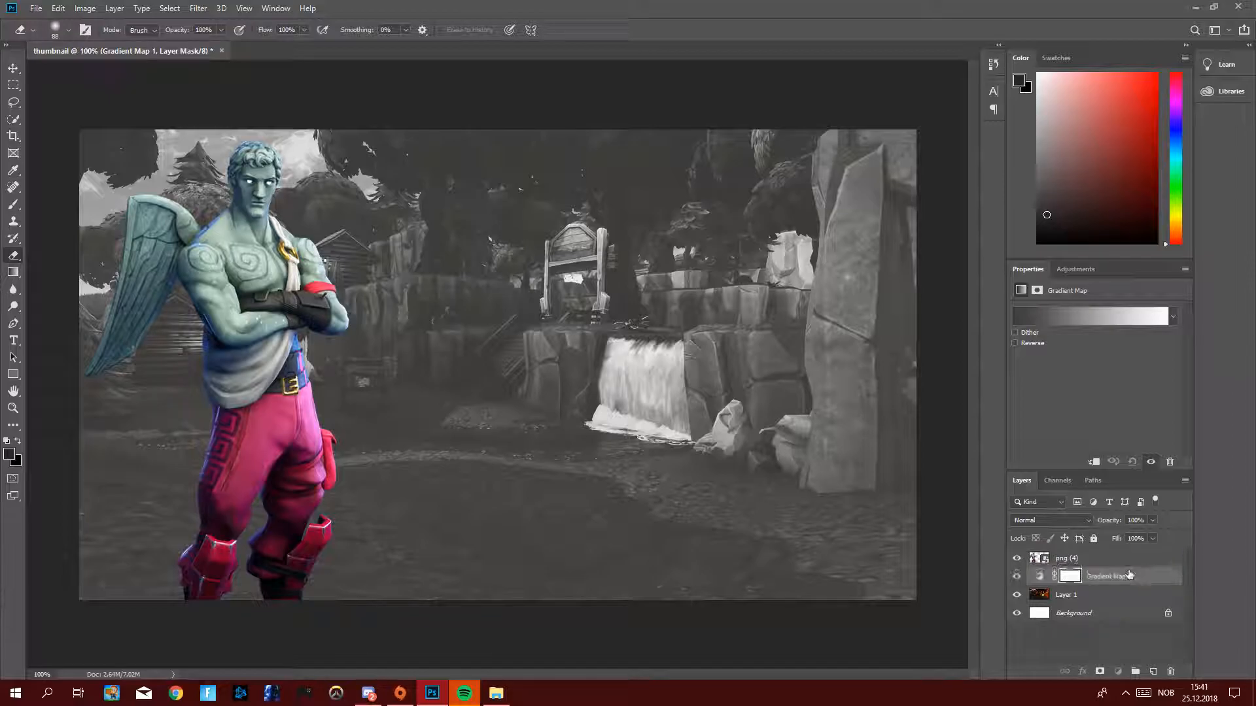
Set the gradient map's light end stop to gray 7f7b7b and its dark start stop to black.
click(1102, 319)
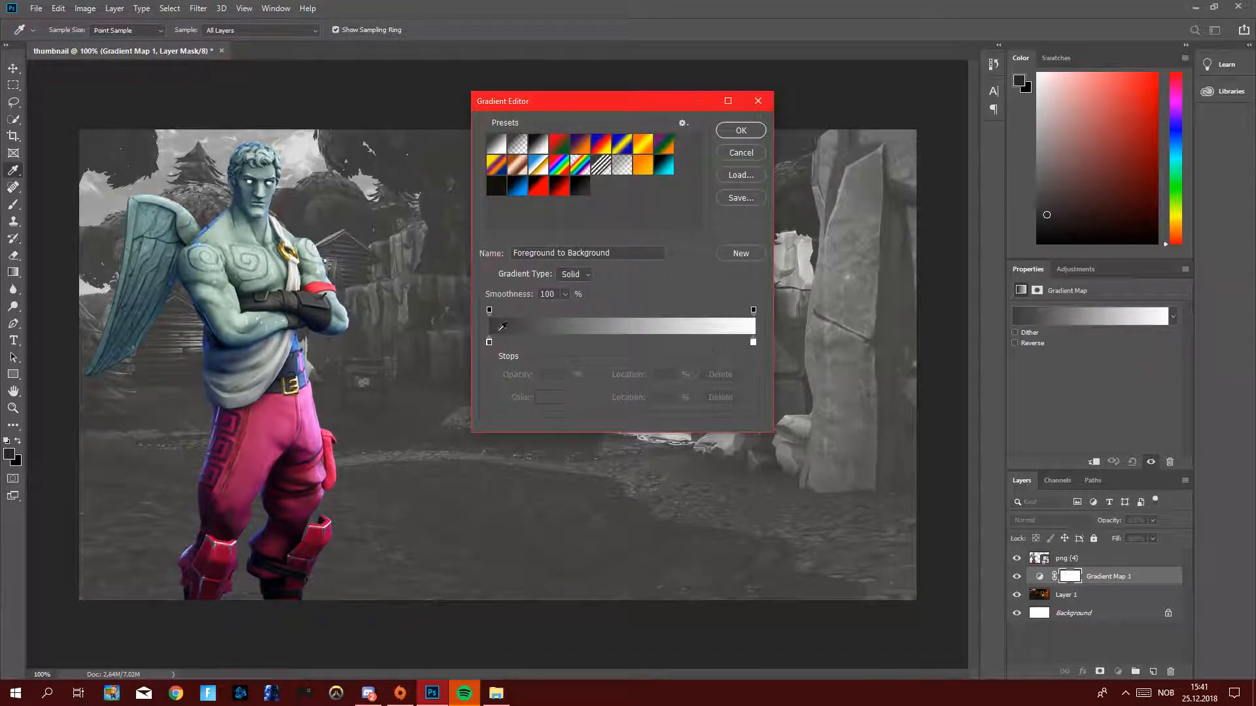
click(752, 343)
click(548, 397)
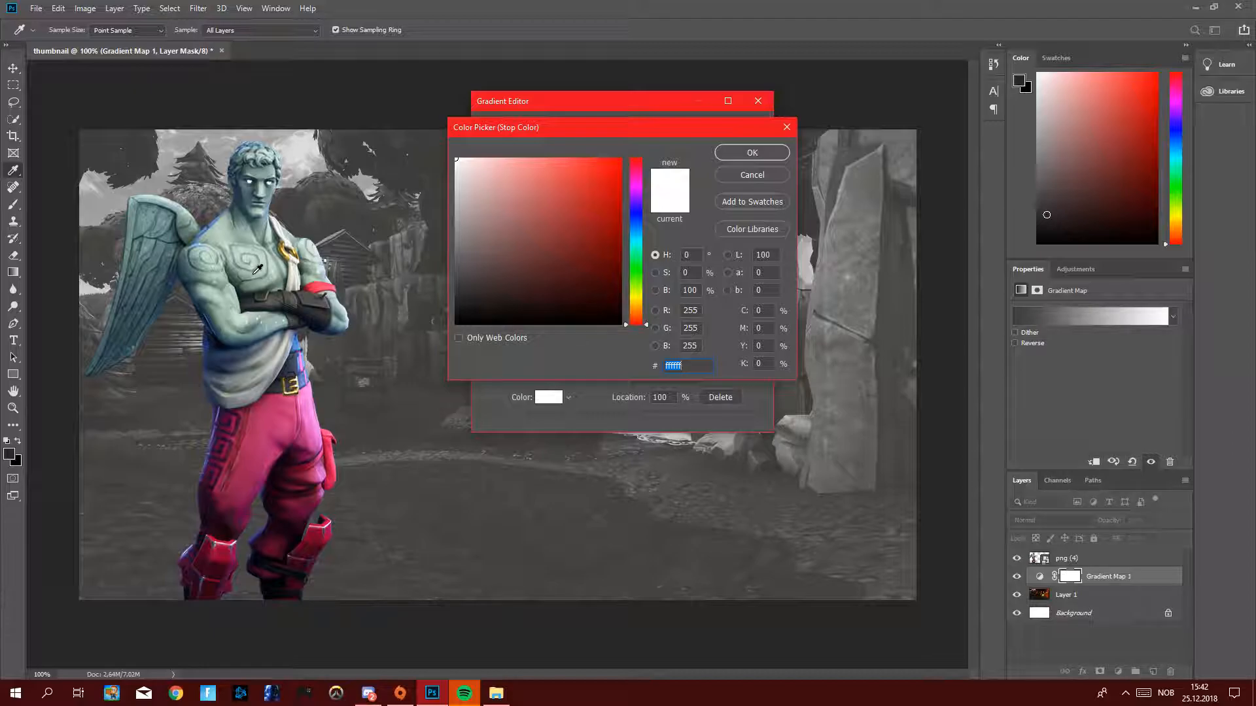
mouse_move(477, 265)
mouse_down()
mouse_move(470, 248)
mouse_move(490, 273)
mouse_move(464, 272)
mouse_move(482, 252)
mouse_move(465, 256)
mouse_move(460, 241)
mouse_up()
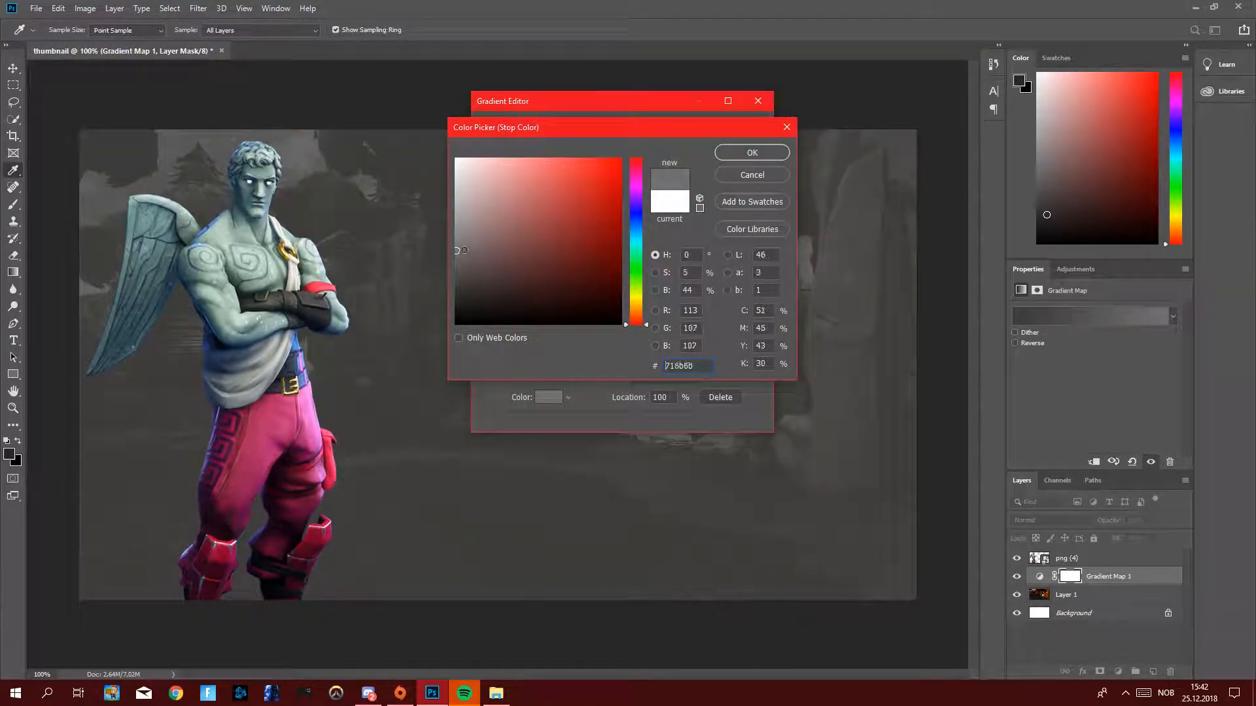
click(752, 153)
click(537, 400)
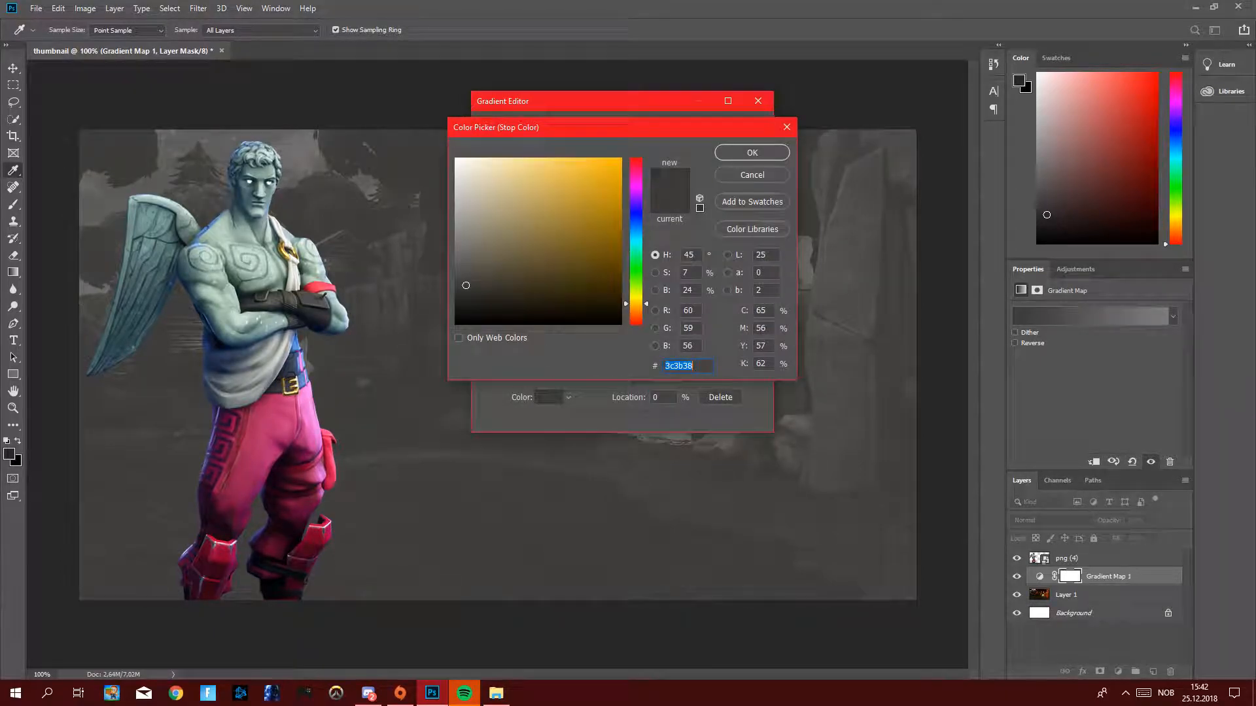
drag(537, 300, 623, 327)
click(758, 152)
Darken the gradient's light end stop to gray 756f6f and apply the gradient.
click(753, 341)
click(548, 399)
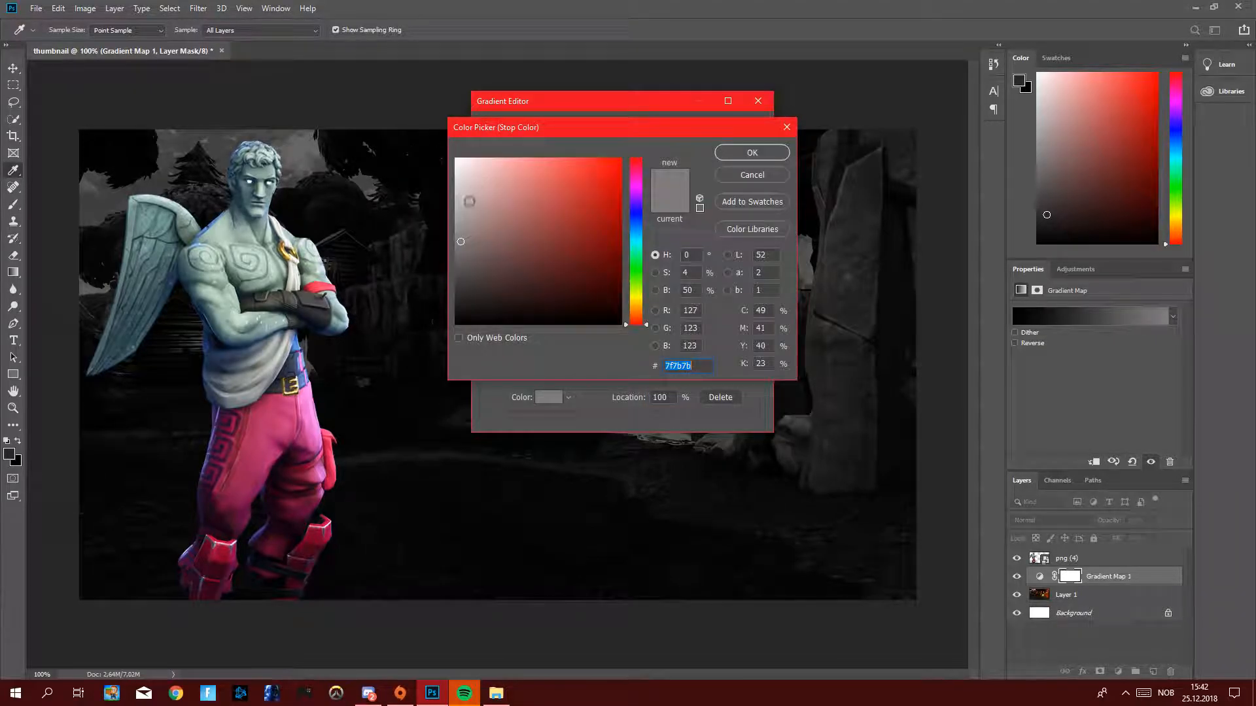
mouse_move(461, 234)
mouse_down()
mouse_move(460, 259)
mouse_move(462, 248)
mouse_up()
click(758, 156)
click(737, 130)
key(e)
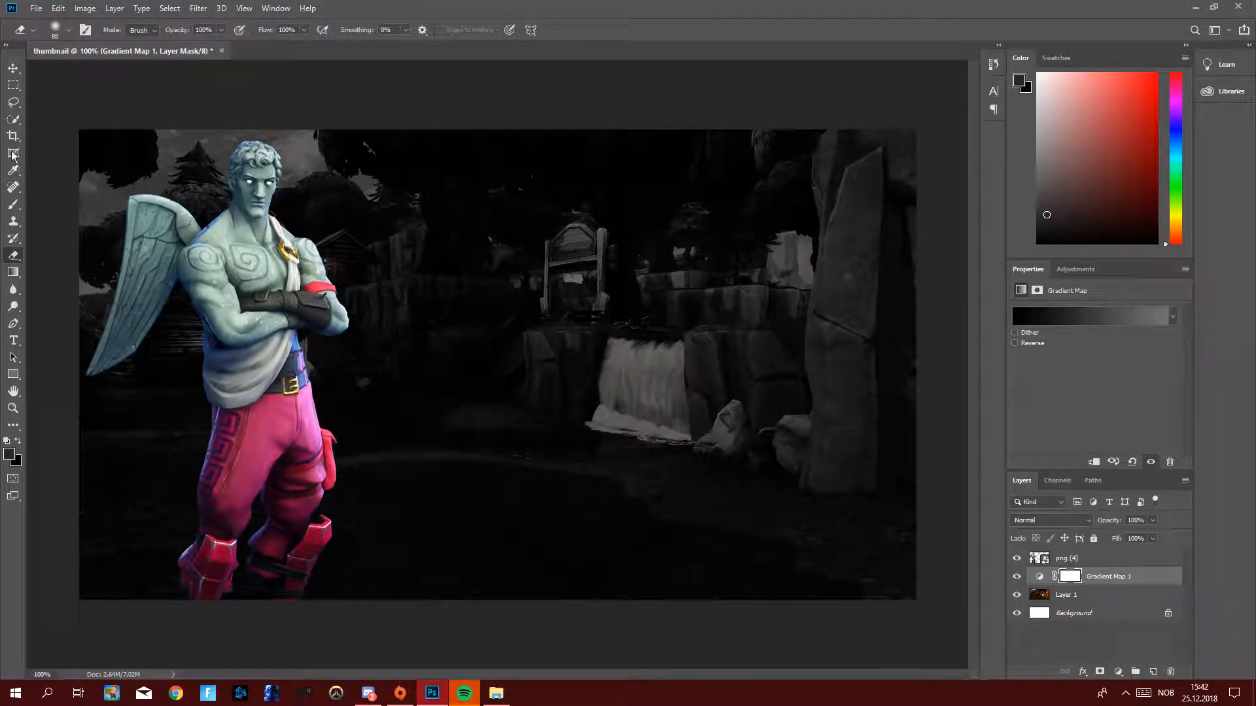
Sample a light gray foreground color from the character's chest with the Eyedropper tool.
click(1049, 318)
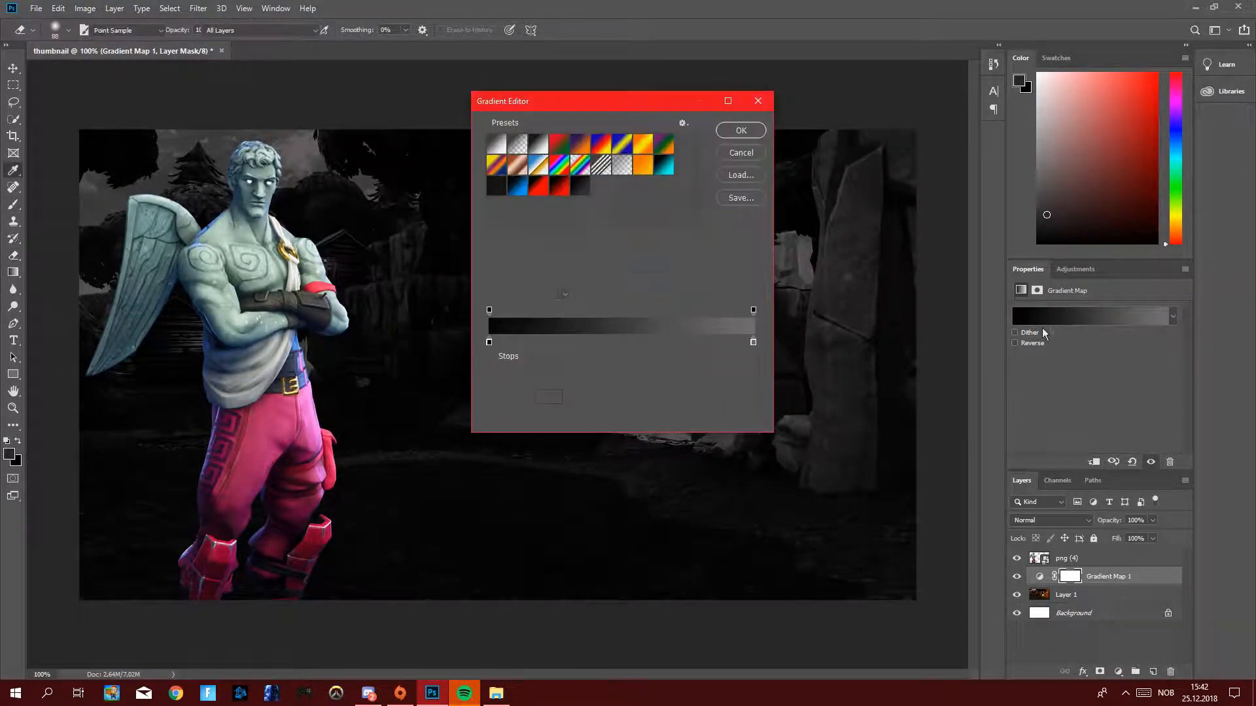
click(741, 134)
click(13, 171)
click(281, 248)
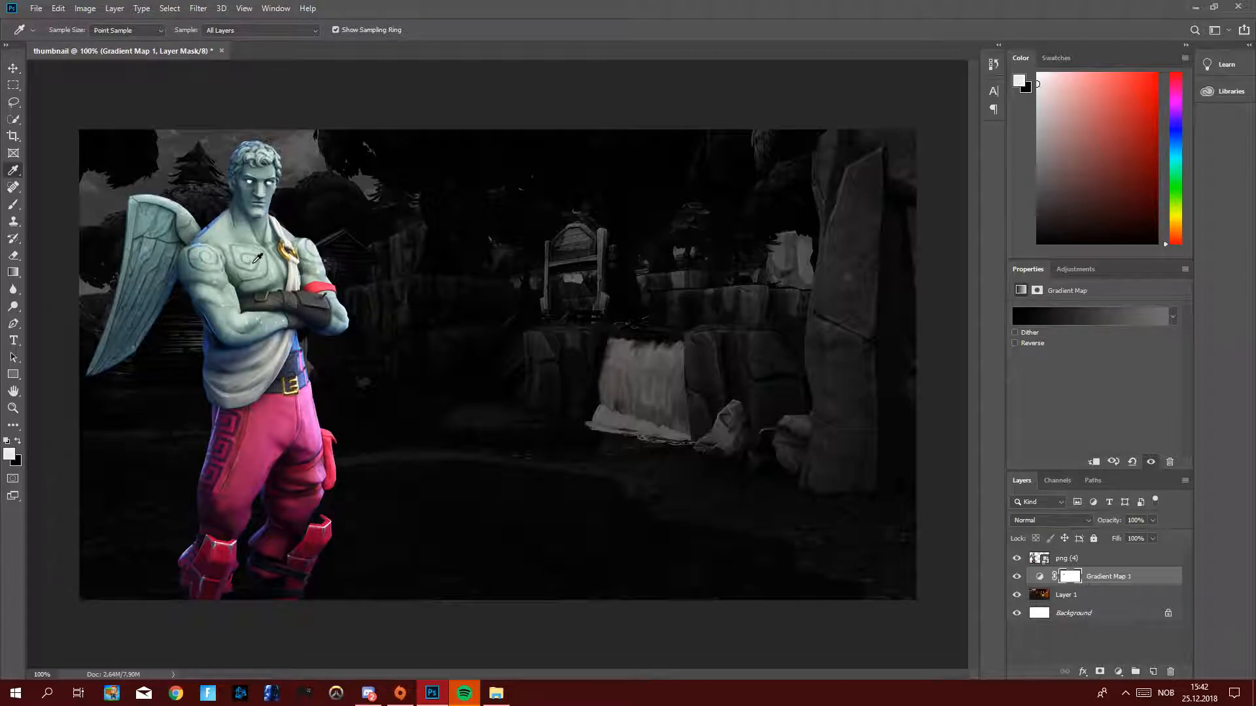
click(230, 260)
click(188, 243)
click(239, 185)
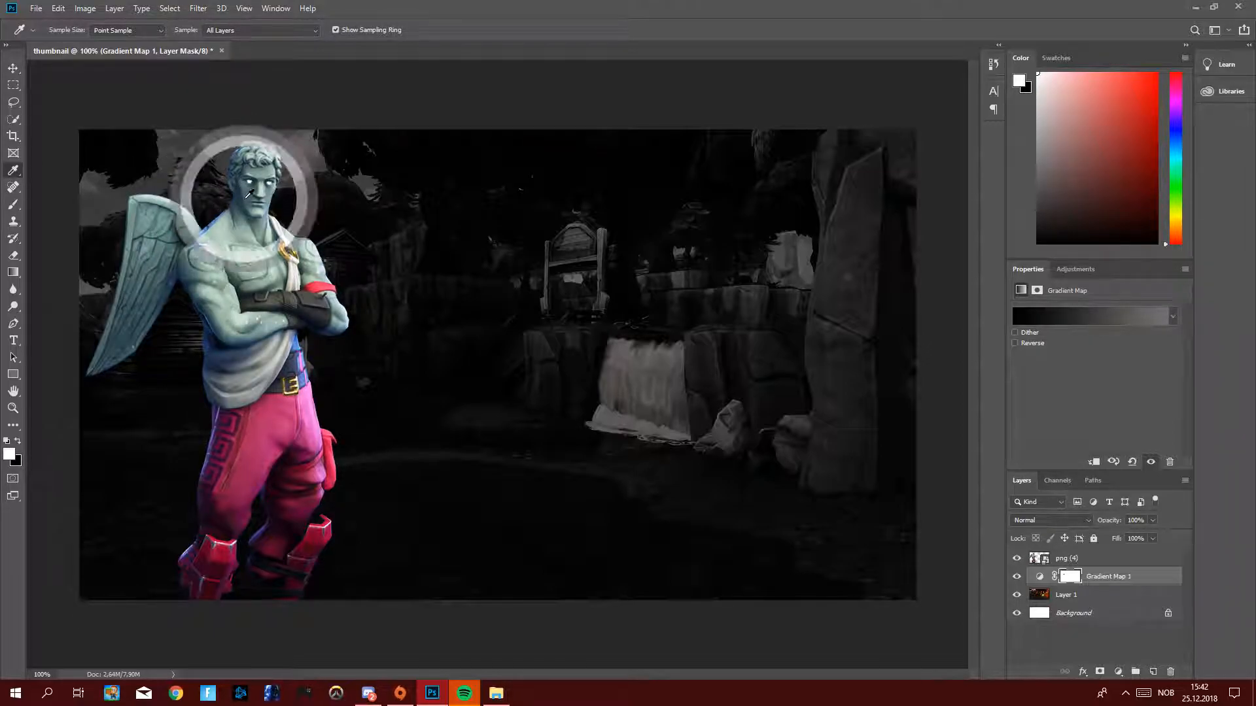
drag(250, 176, 221, 277)
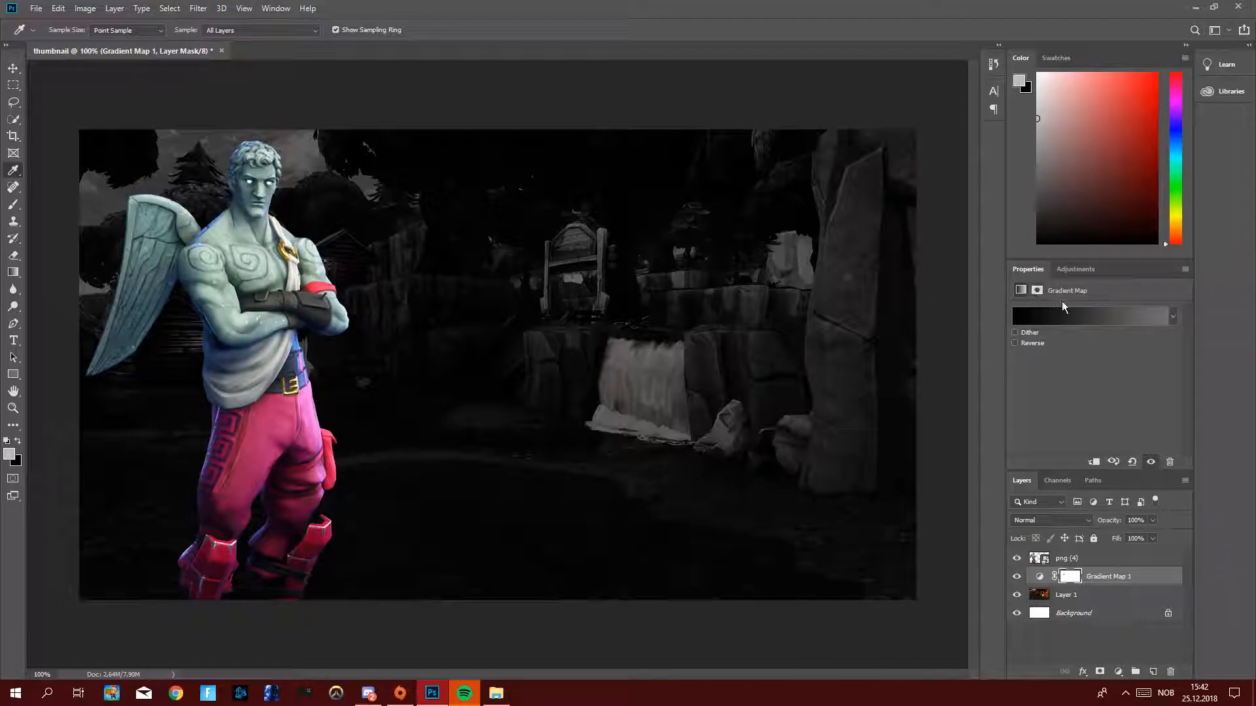
Brighten the gradient map's light end stop to gray a3a3a3 and apply the gradient.
click(1173, 317)
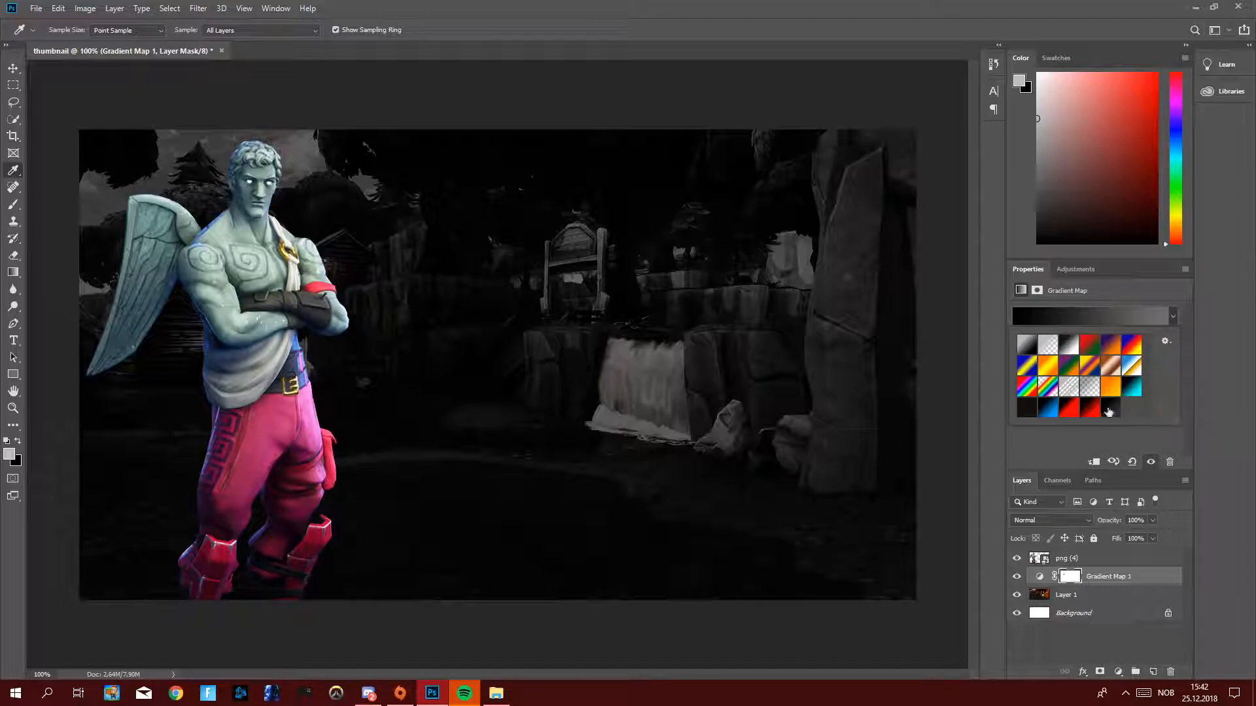
click(1154, 317)
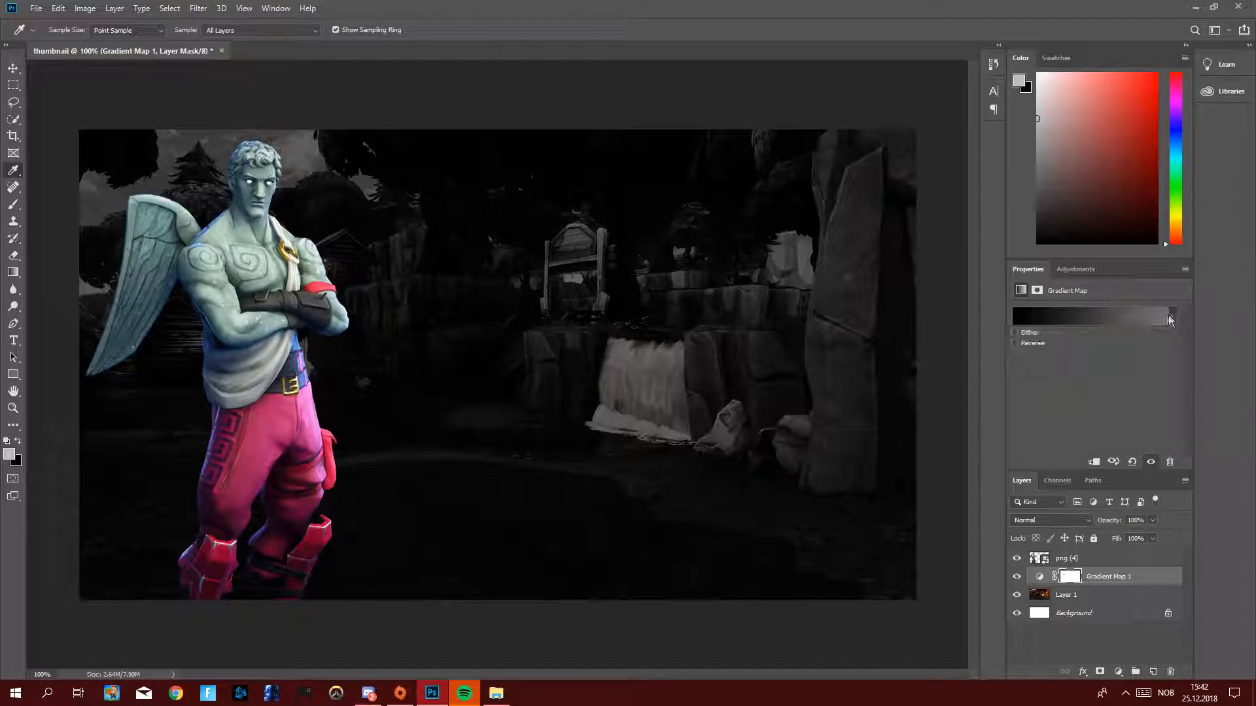
click(754, 342)
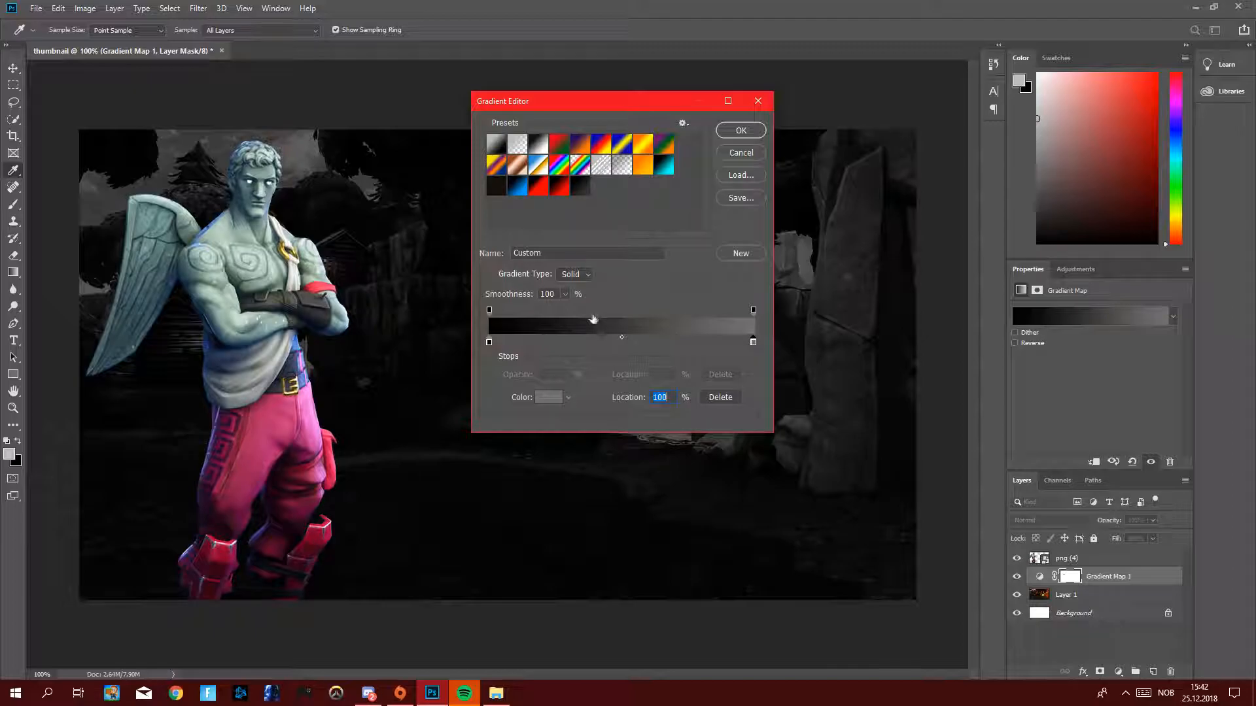
click(556, 400)
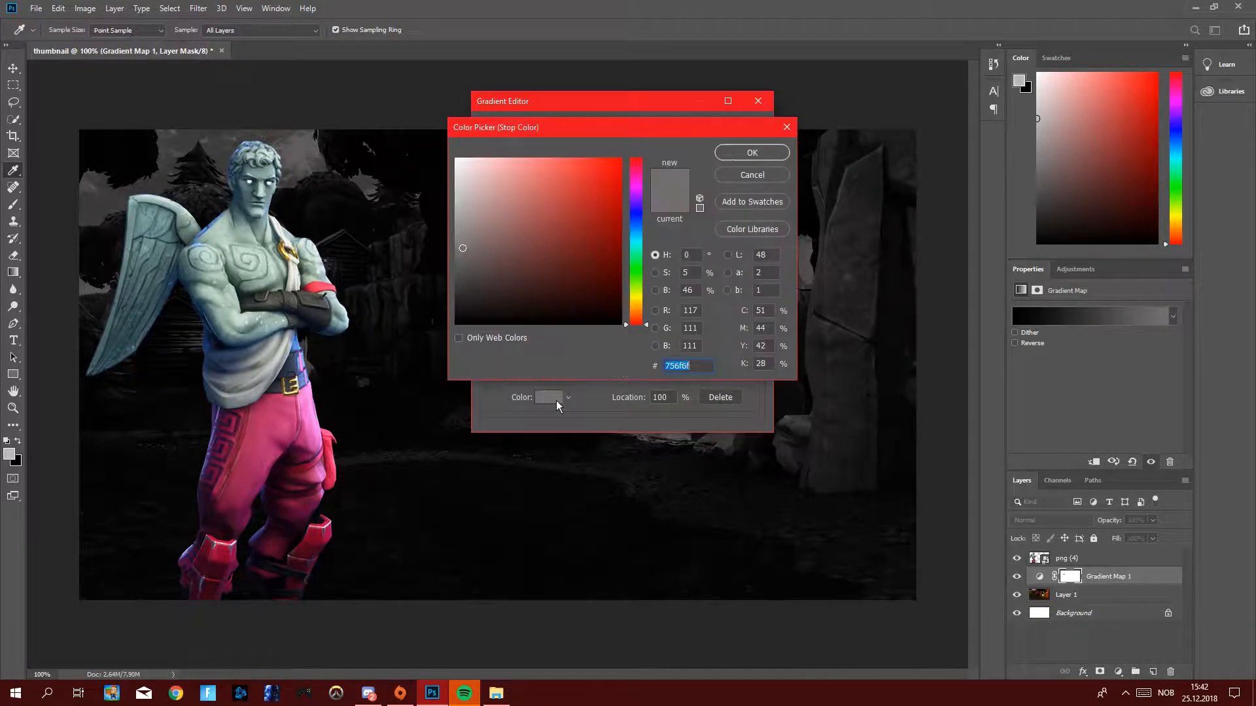
drag(455, 246, 456, 223)
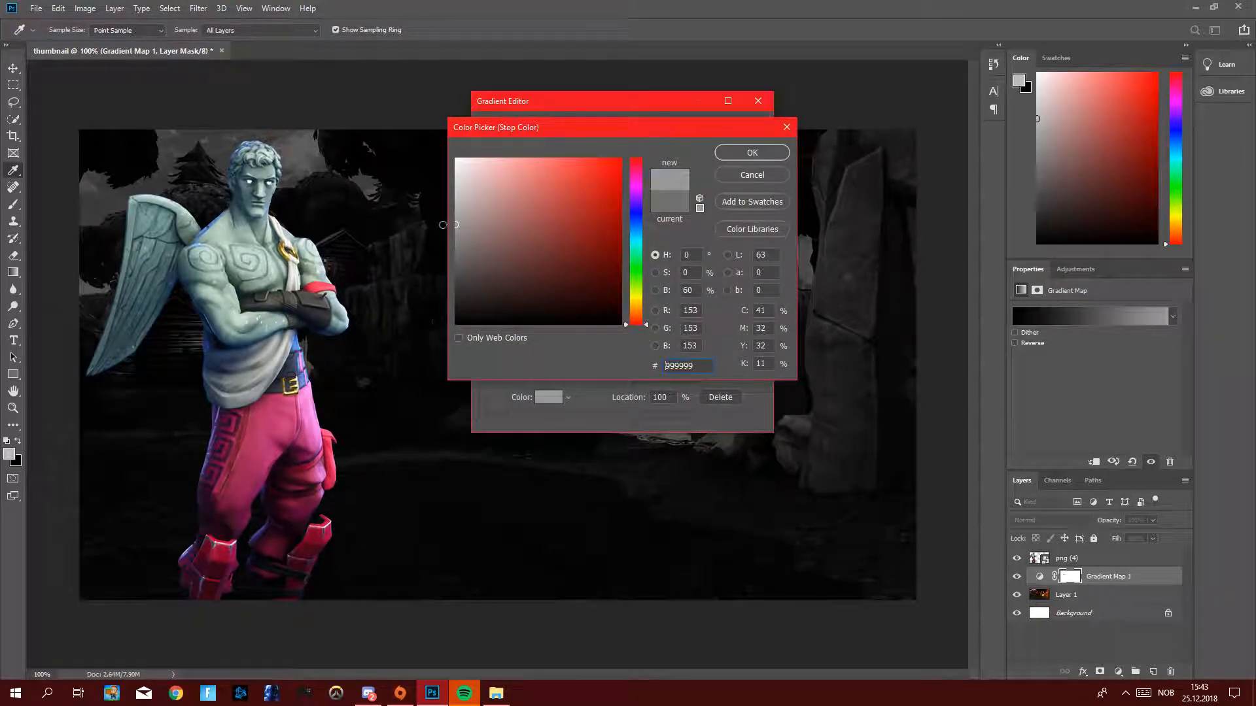
mouse_move(460, 225)
mouse_down()
mouse_move(456, 212)
mouse_move(432, 219)
mouse_up()
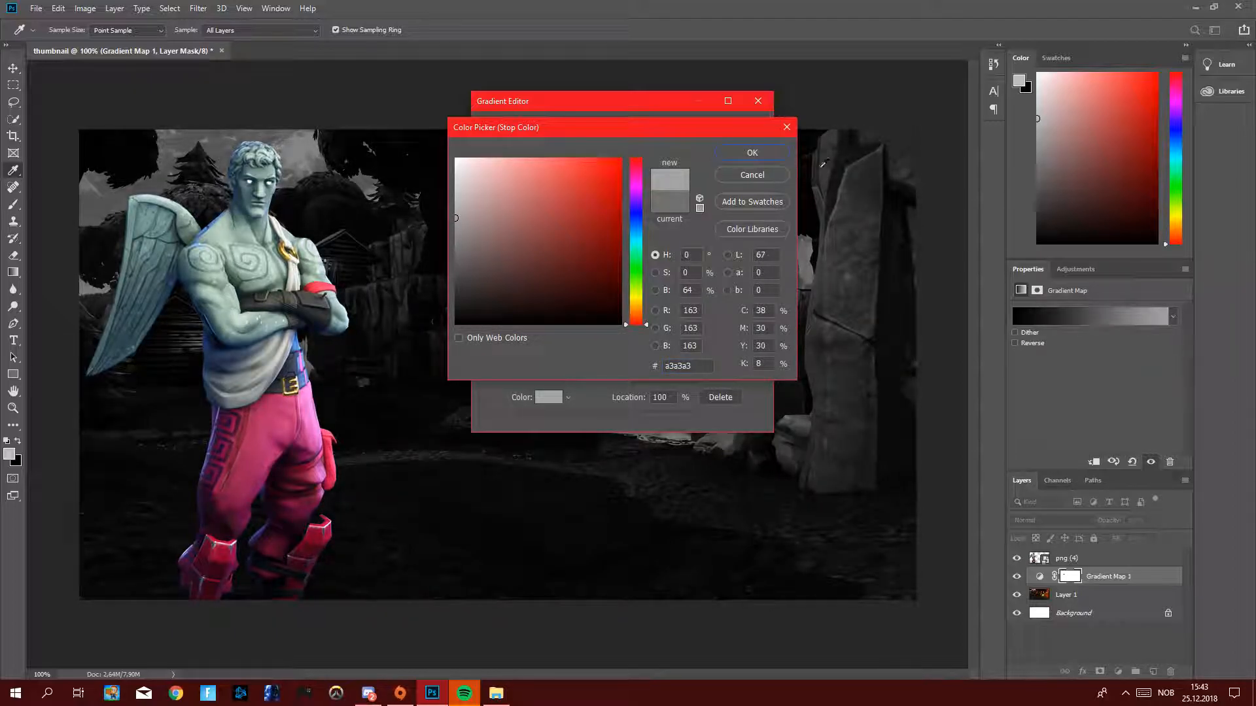
click(756, 150)
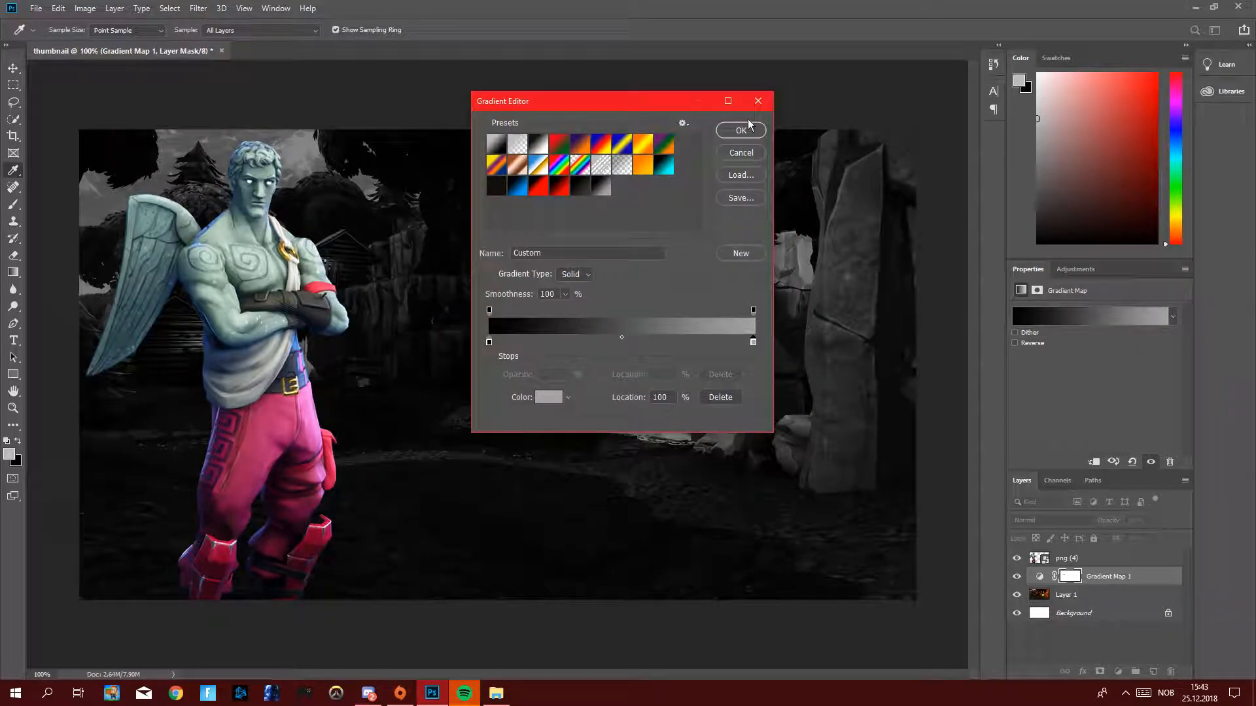
click(740, 129)
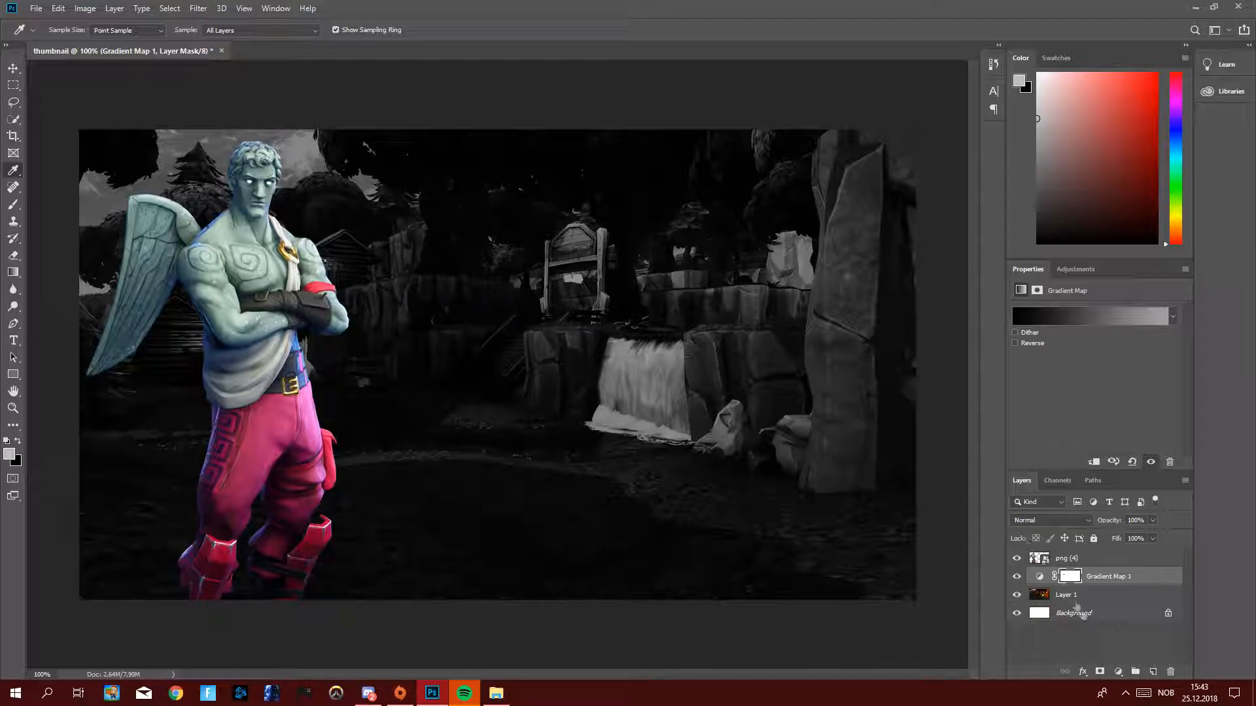
Set the gradient map's light end stop to magenta 88226f and apply the gradient.
click(1143, 318)
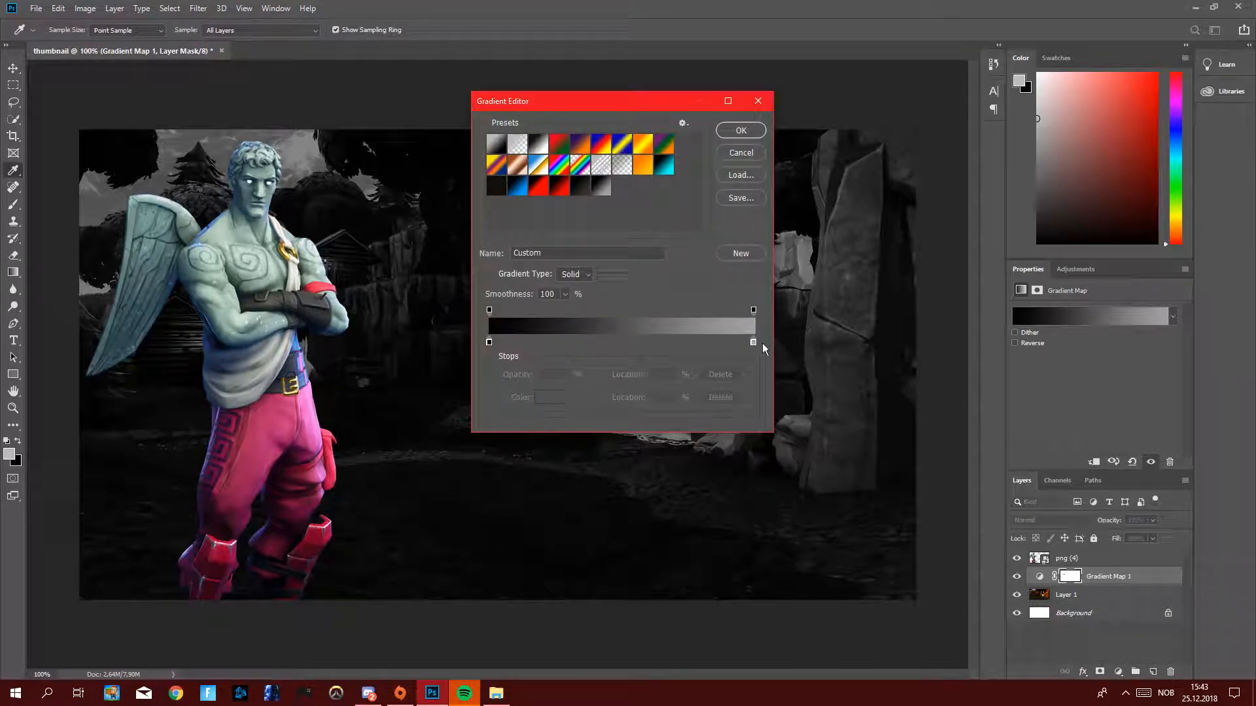
click(752, 341)
click(547, 398)
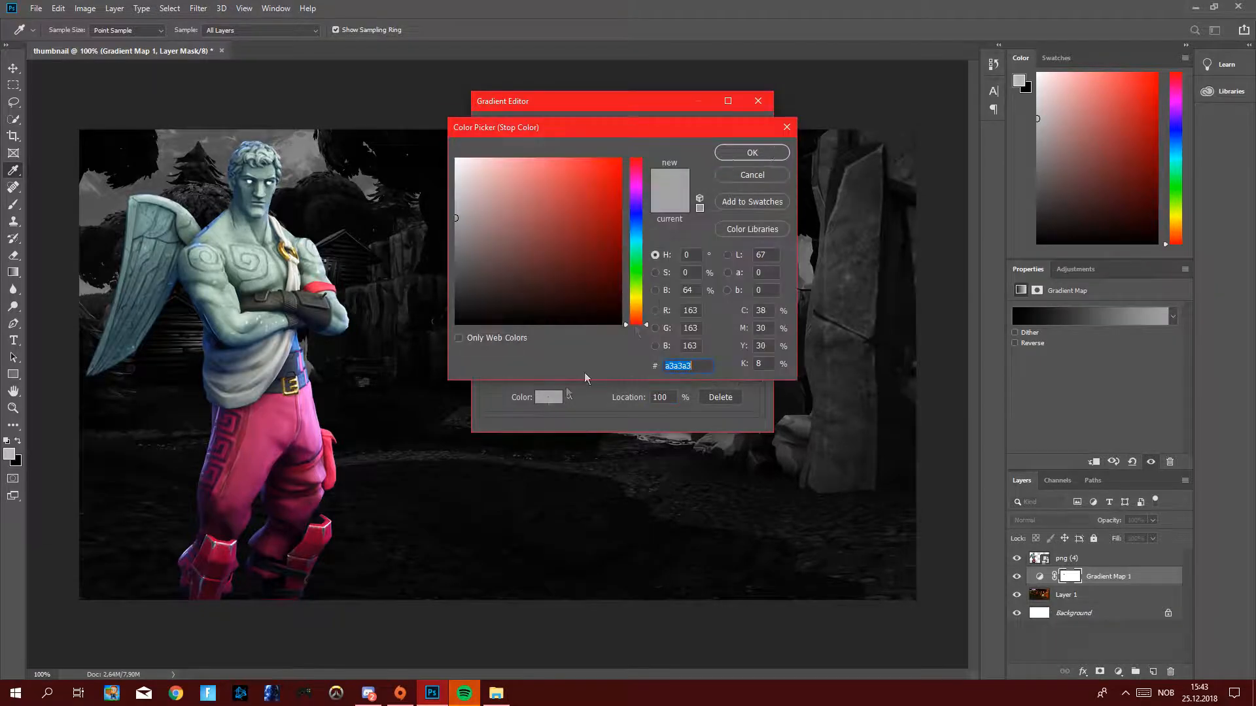
click(635, 193)
drag(571, 262, 581, 235)
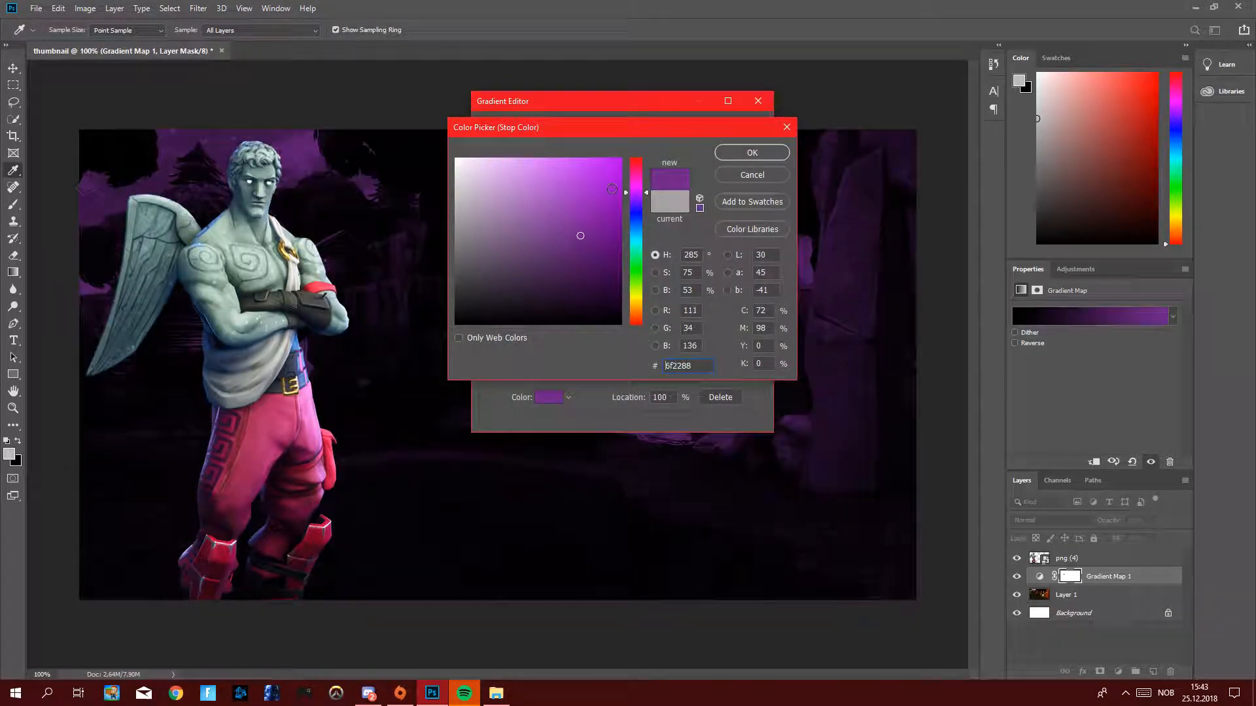
click(631, 184)
drag(631, 184, 638, 180)
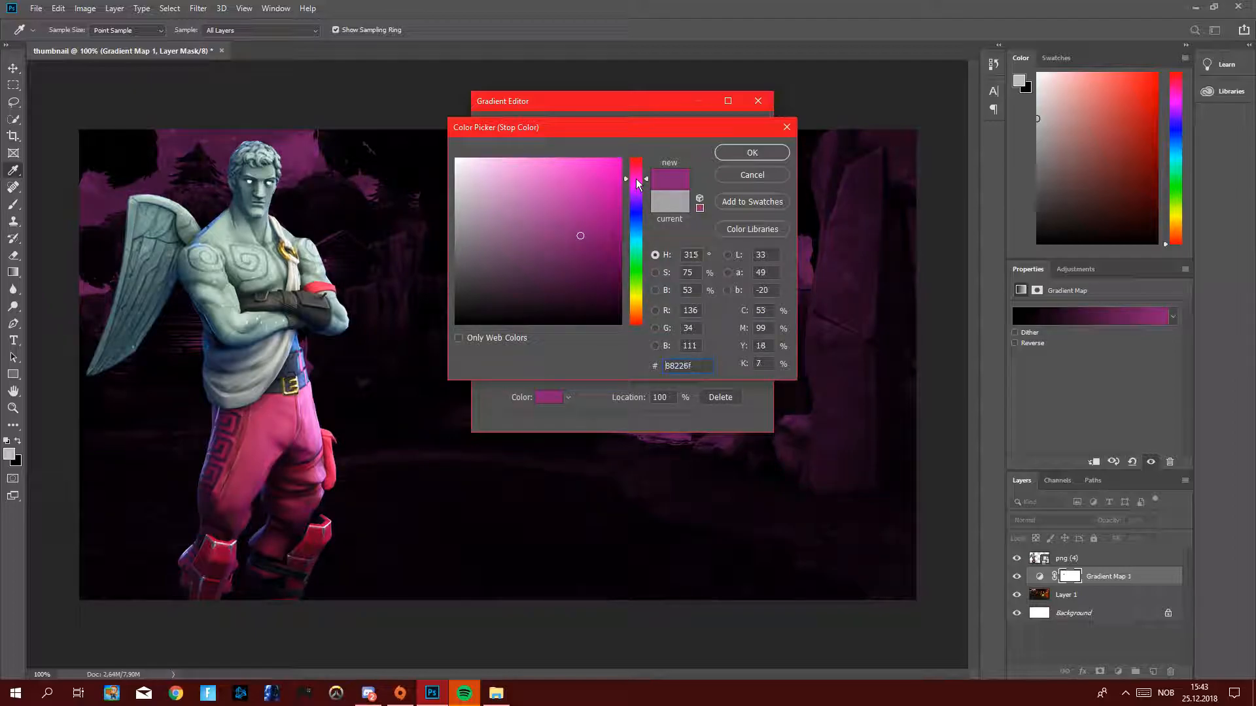
click(752, 152)
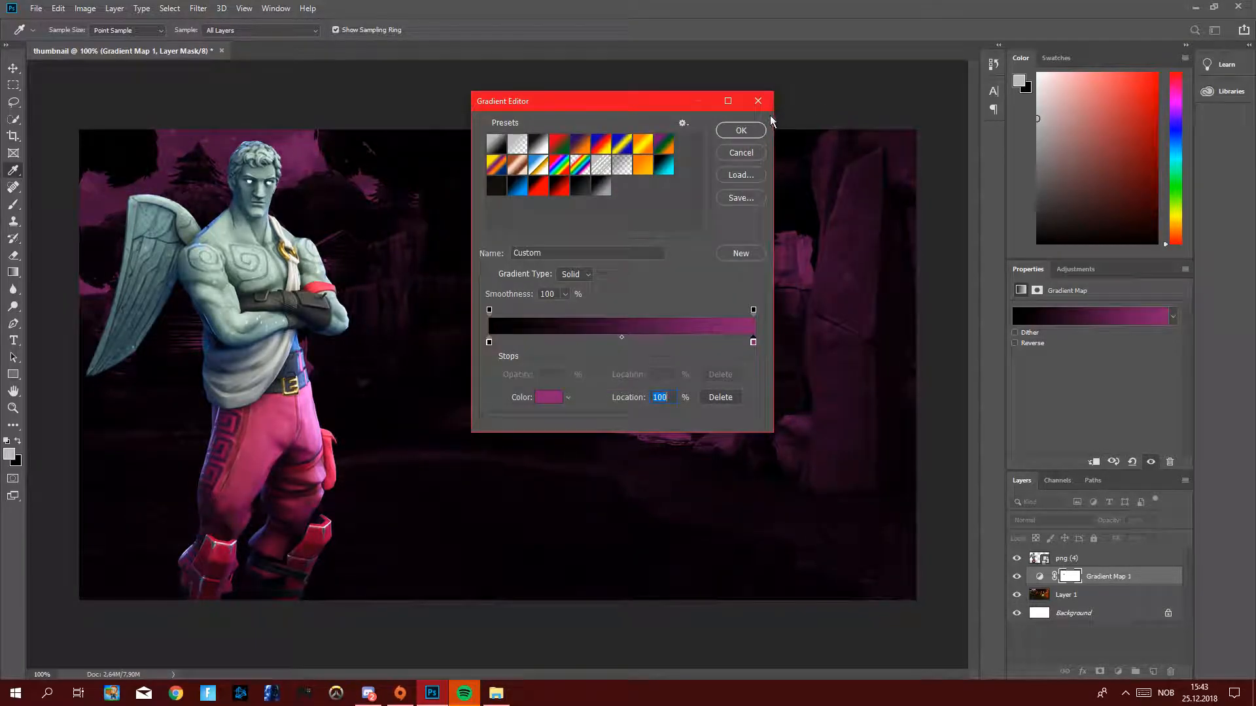
click(756, 135)
Sample the pink of the character's trousers as the foreground color with the png (4) layer selected.
drag(333, 281, 240, 458)
click(1078, 563)
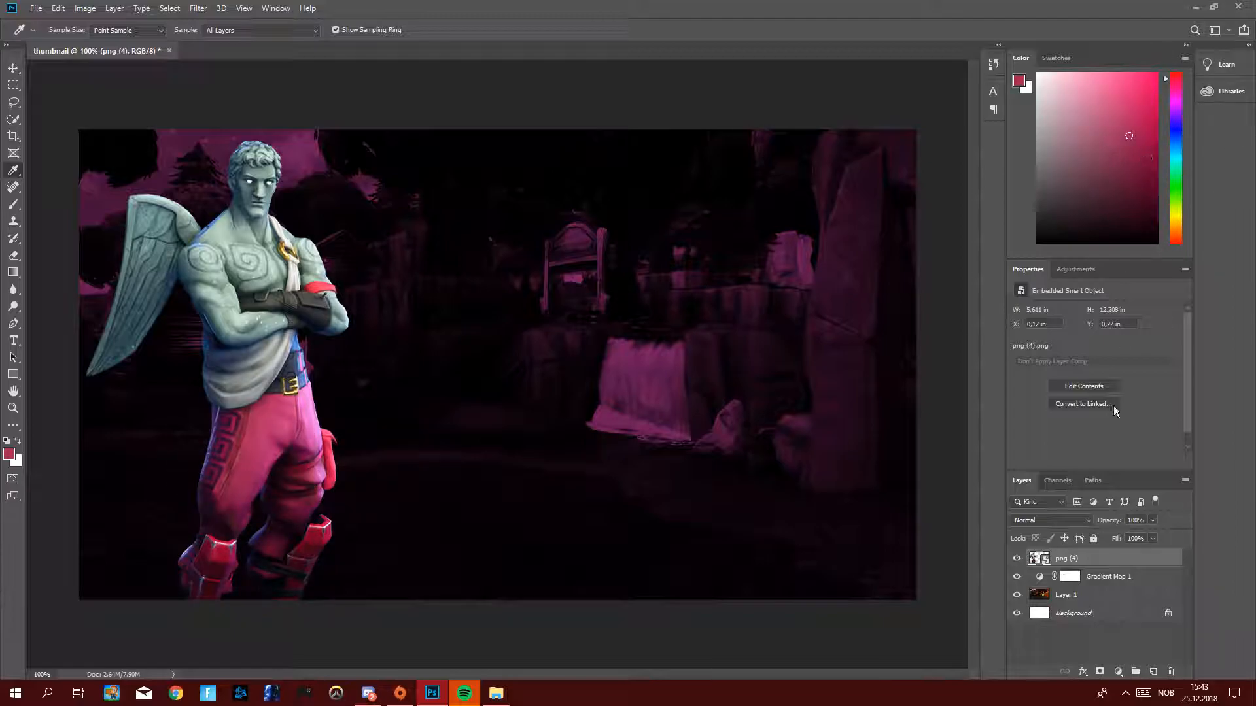
click(1089, 578)
click(1099, 316)
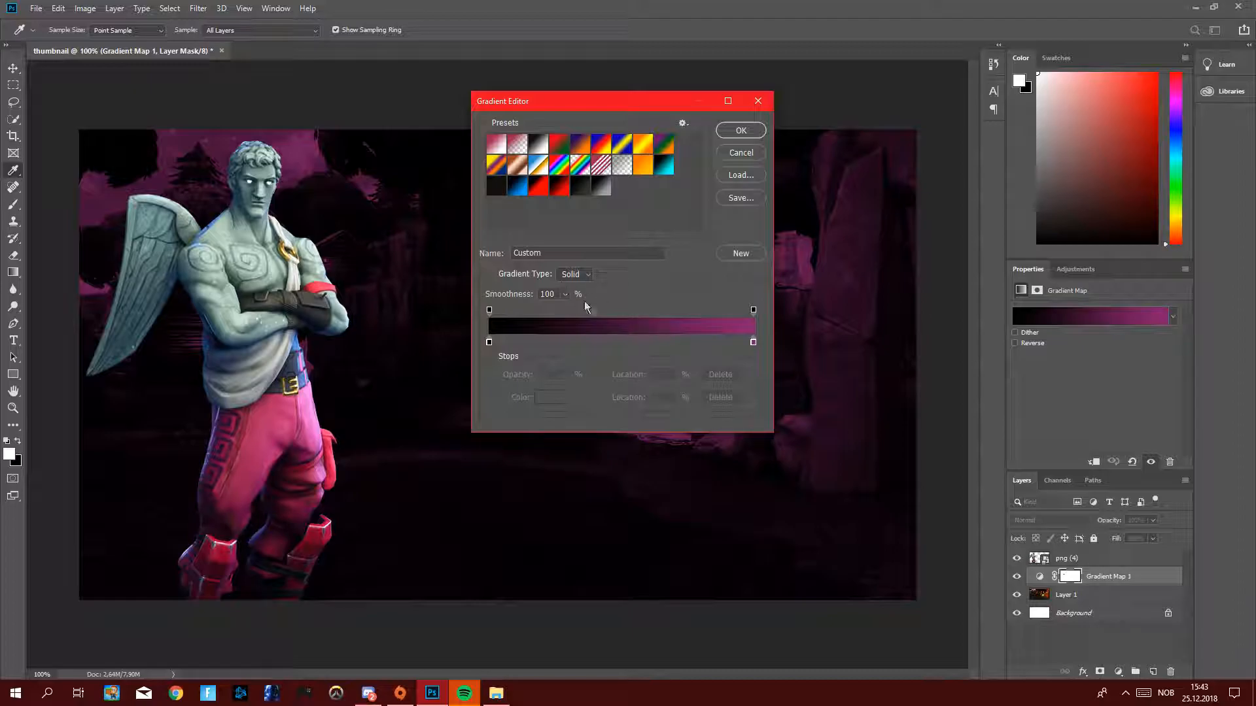
click(768, 101)
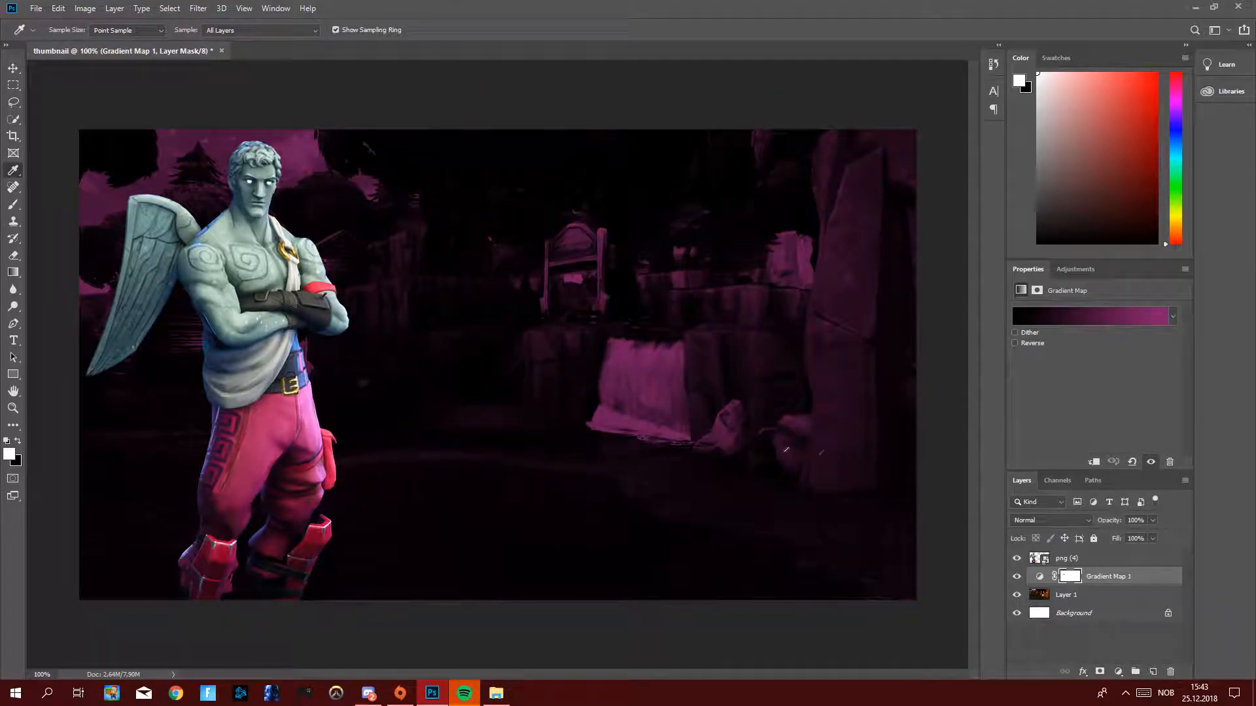
Sample a pale gray-green foreground color from the character's chest with the Eyedropper while the png (4) layer is selected.
click(238, 457)
click(1066, 558)
drag(327, 310, 249, 264)
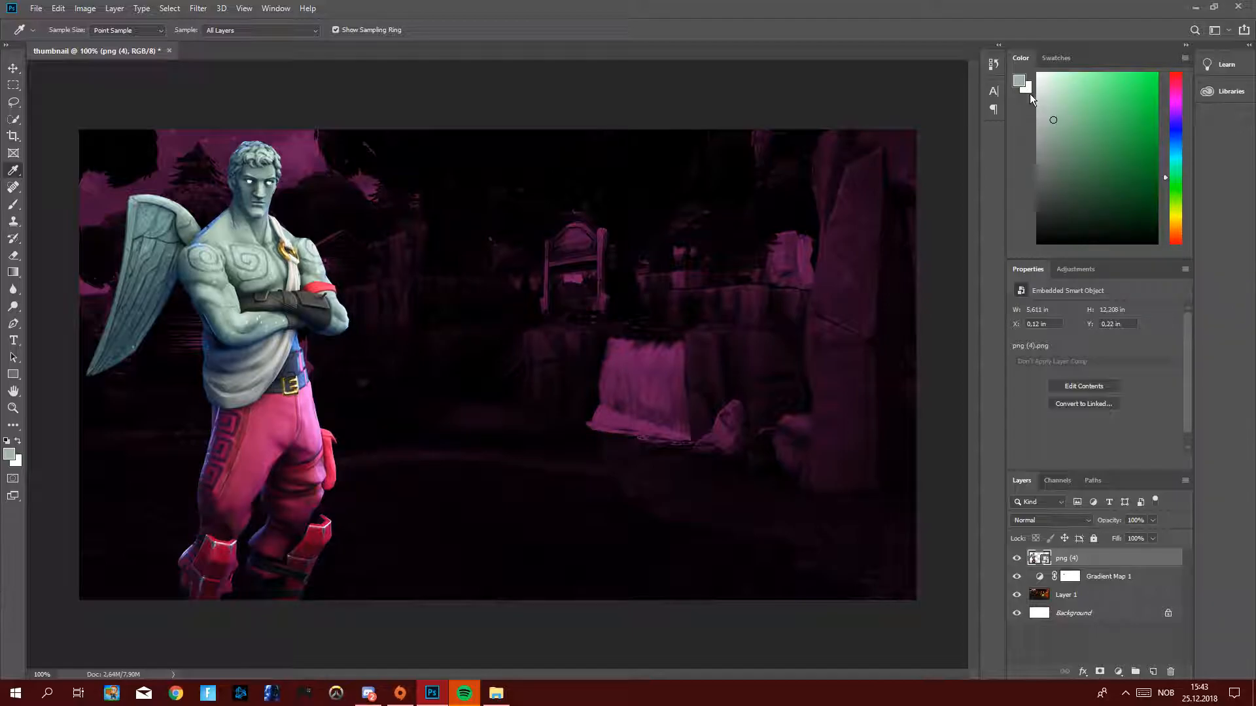
click(18, 442)
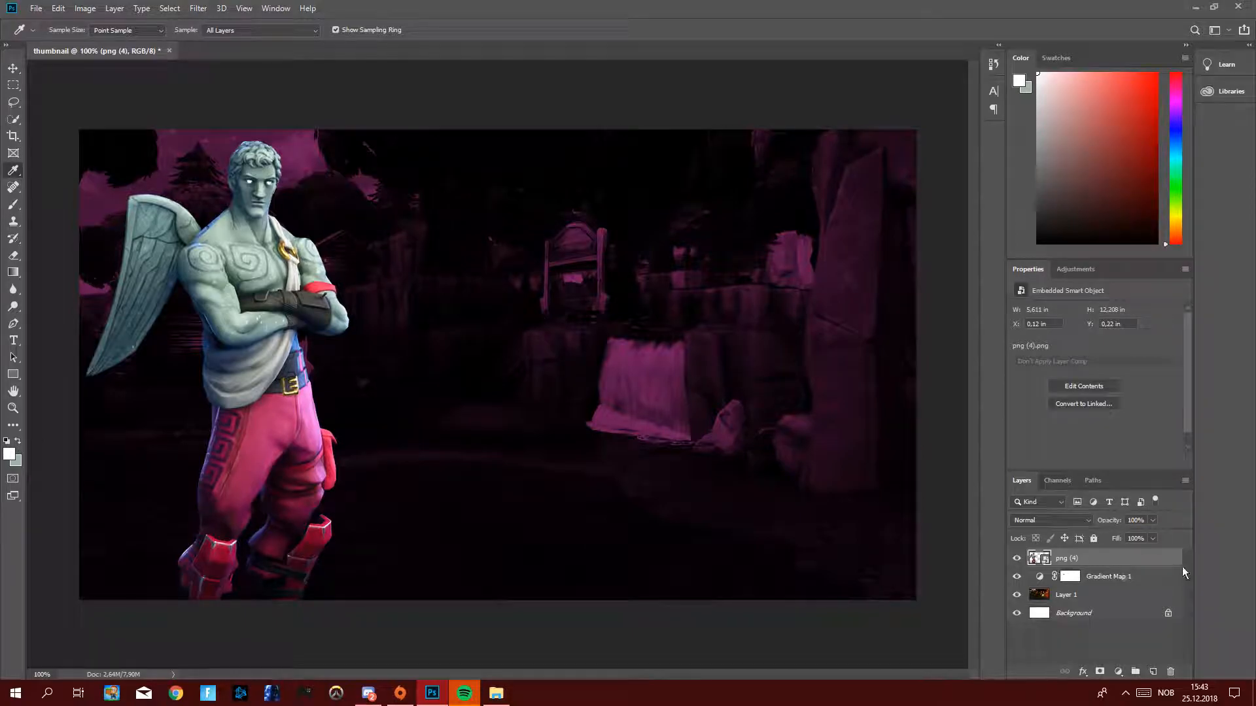
click(1070, 576)
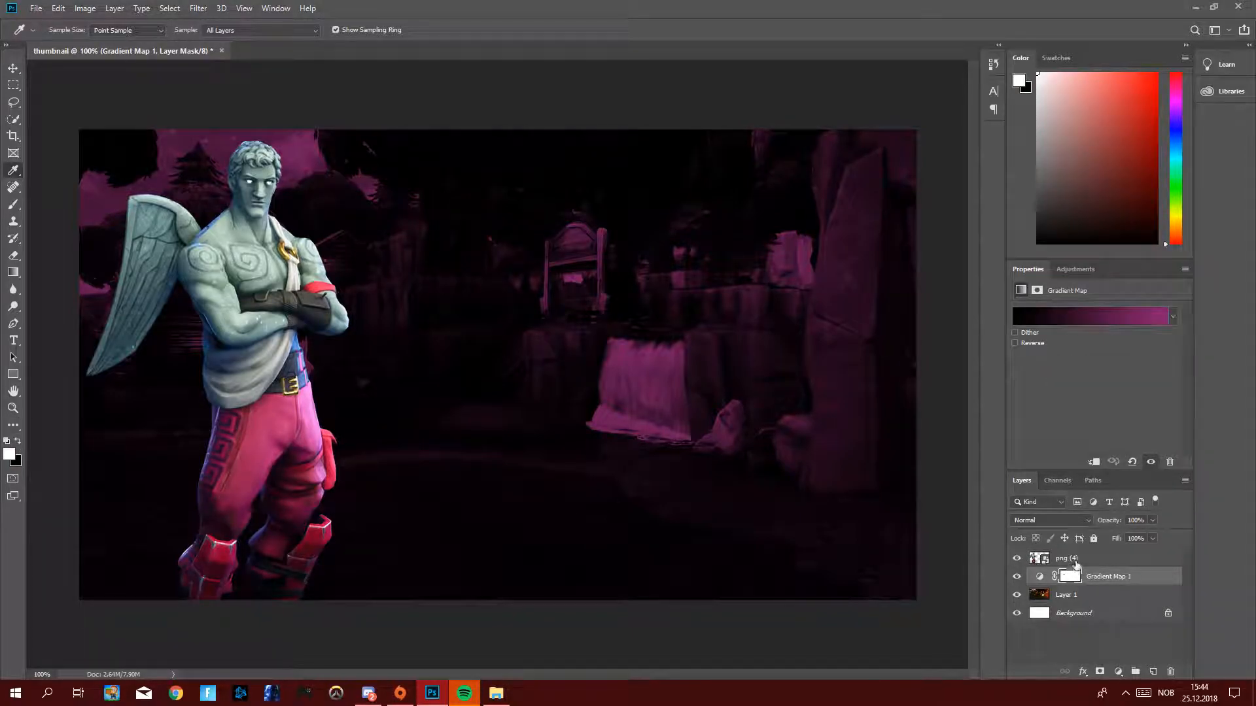
click(18, 443)
click(1085, 559)
drag(253, 387, 256, 264)
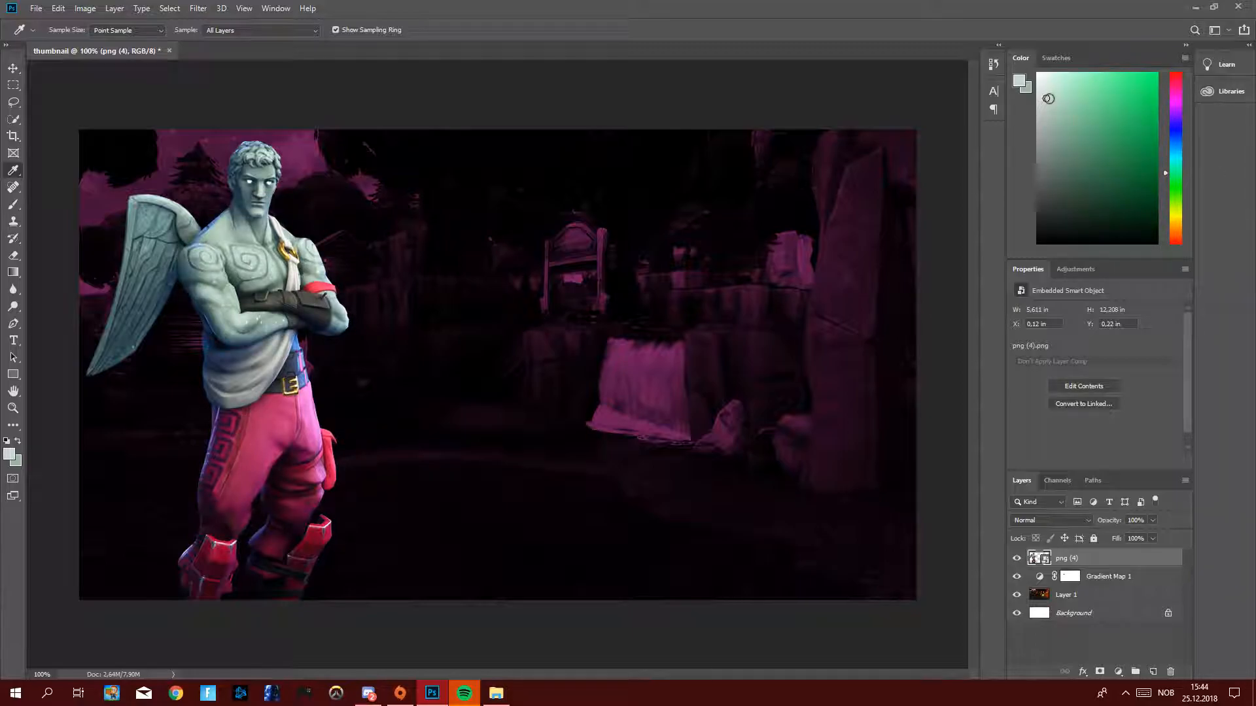
drag(219, 283, 219, 282)
click(1107, 583)
click(1115, 316)
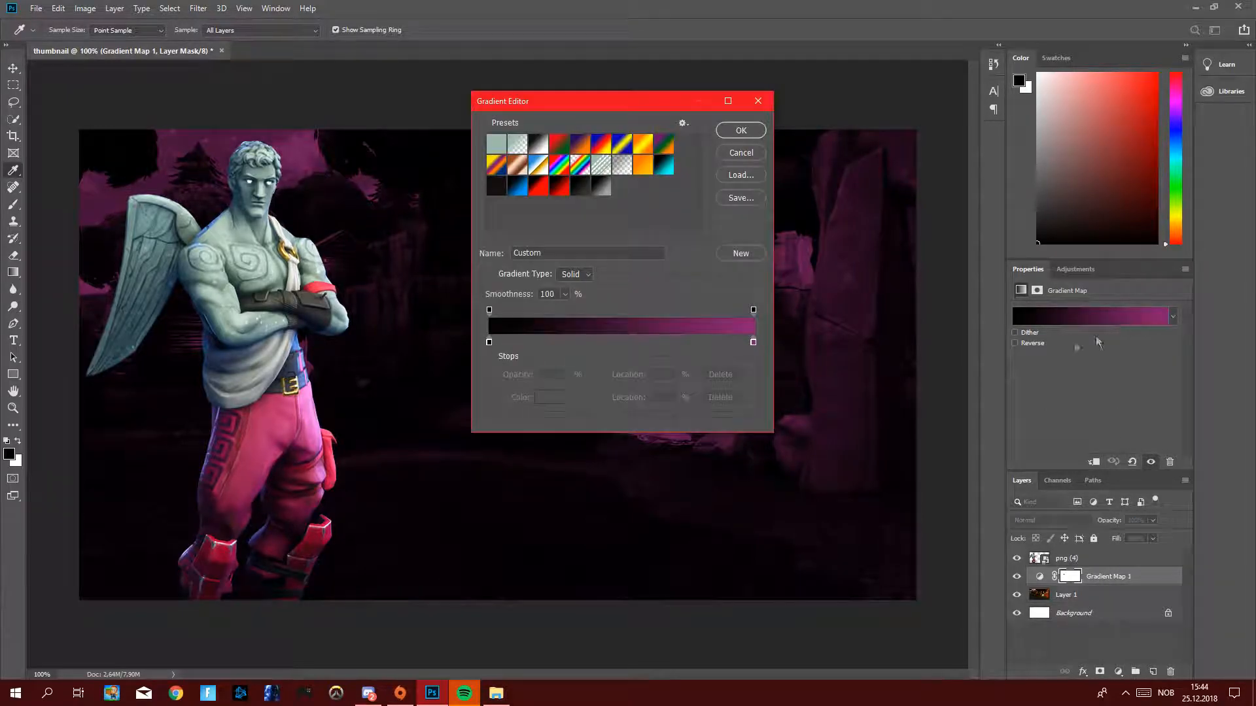
click(752, 342)
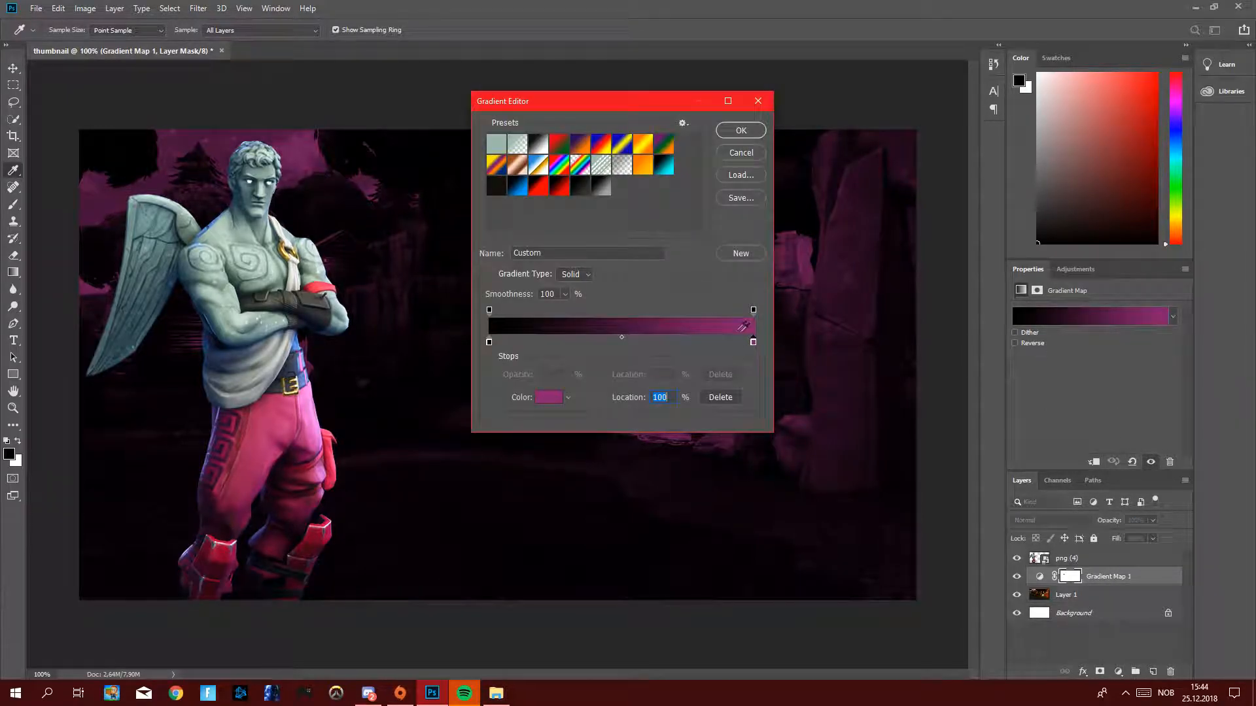
click(549, 400)
drag(640, 260, 642, 250)
mouse_move(555, 221)
mouse_down()
mouse_move(507, 210)
mouse_move(526, 206)
mouse_up()
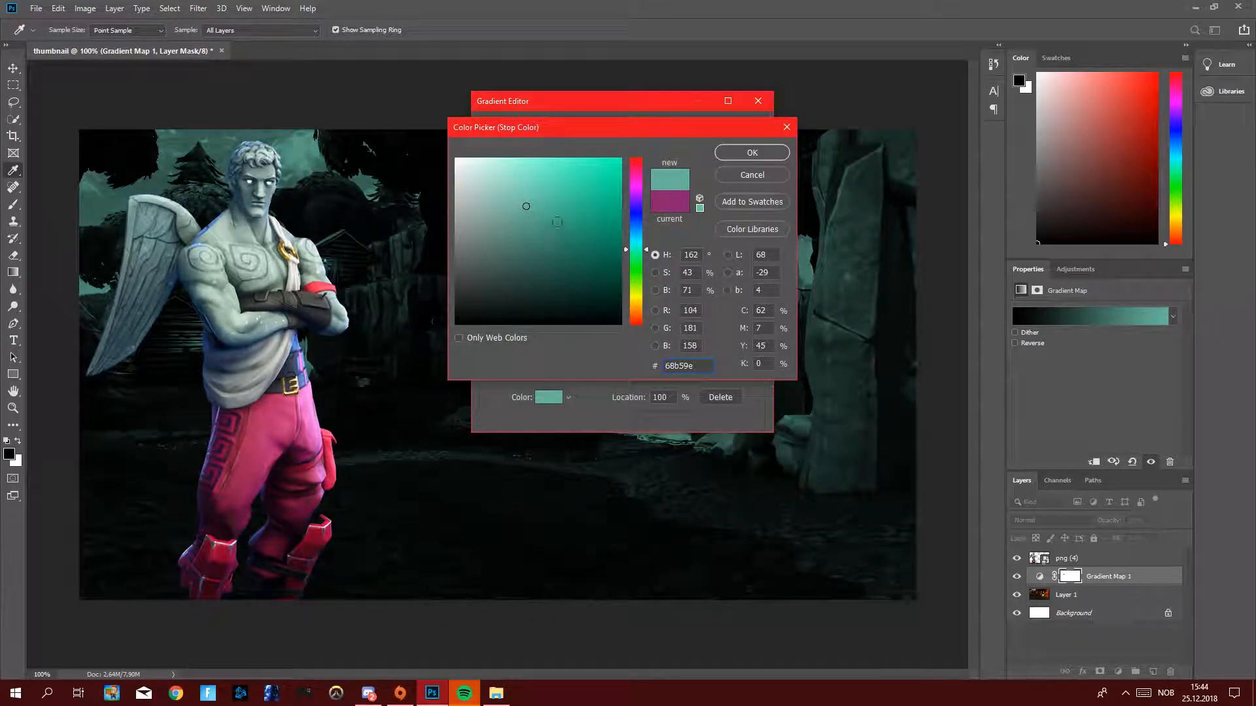
click(639, 255)
drag(526, 223, 511, 211)
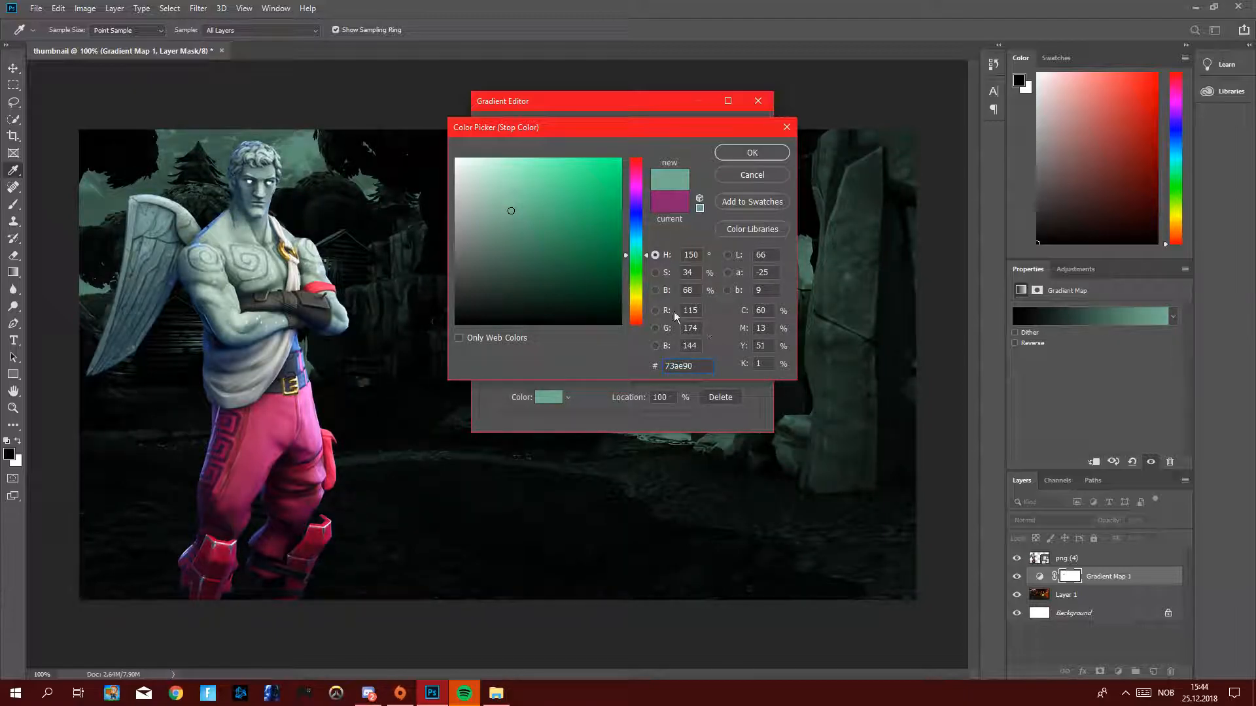
drag(637, 257, 638, 260)
click(745, 153)
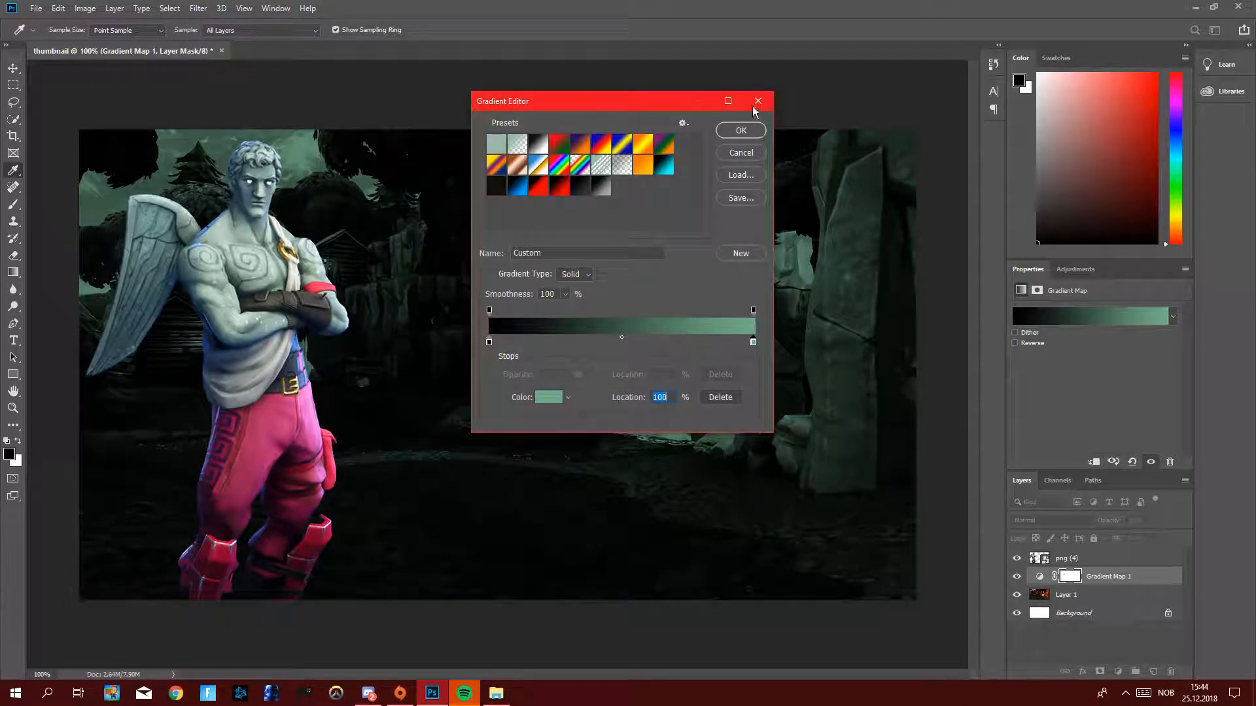
click(758, 102)
Adjust the Gradient Map 1 mask's foreground color to a muted gray-green, comparing it with the color sampled for the png (4) layer.
click(1090, 558)
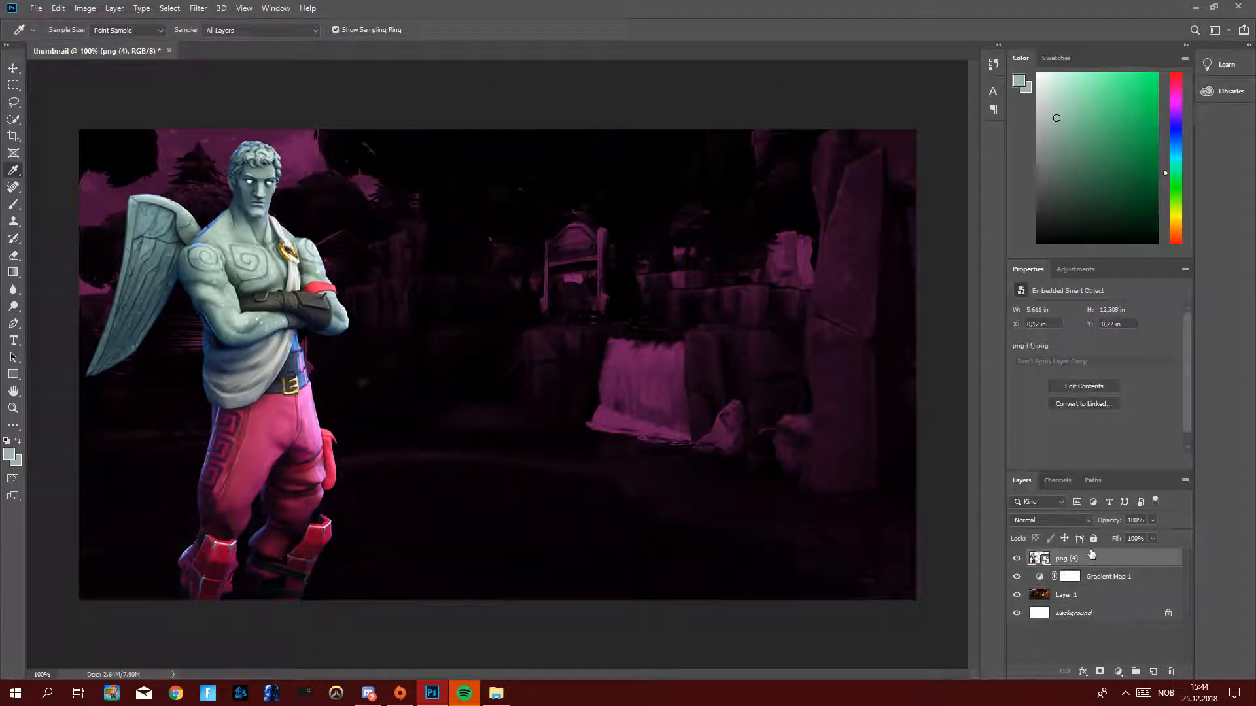
click(1056, 118)
click(1070, 576)
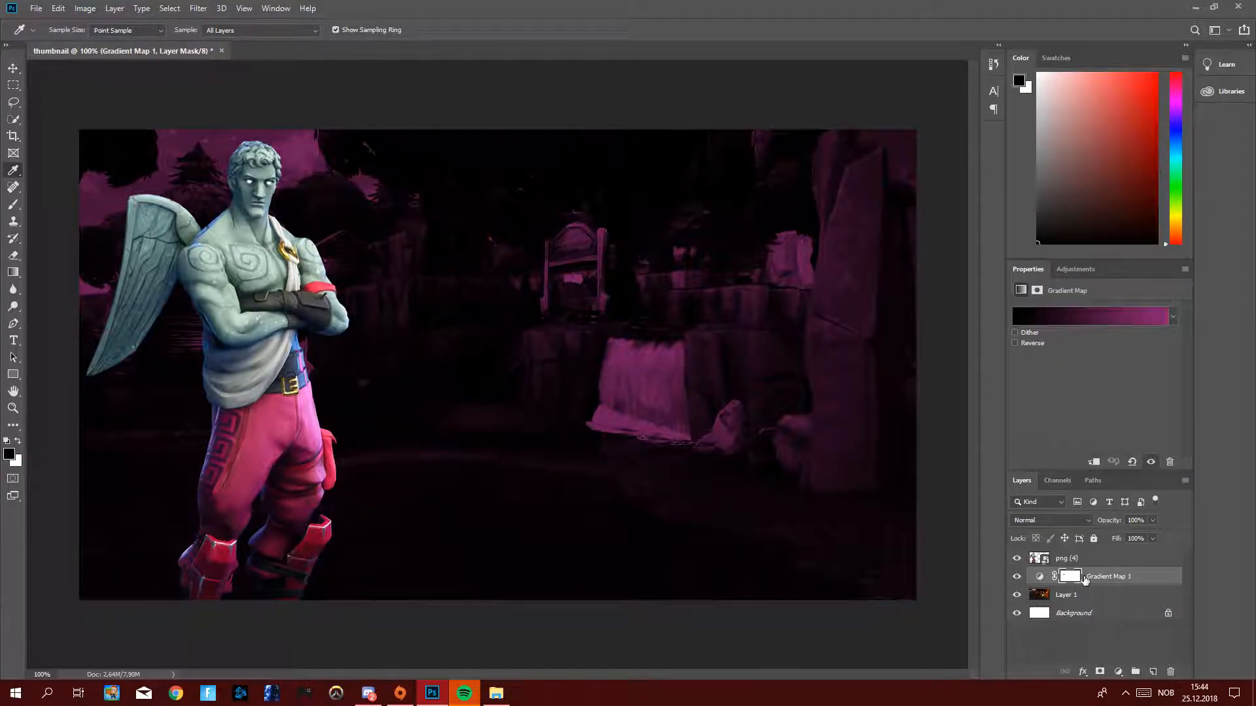
click(1171, 193)
drag(1170, 192, 1167, 181)
click(1059, 132)
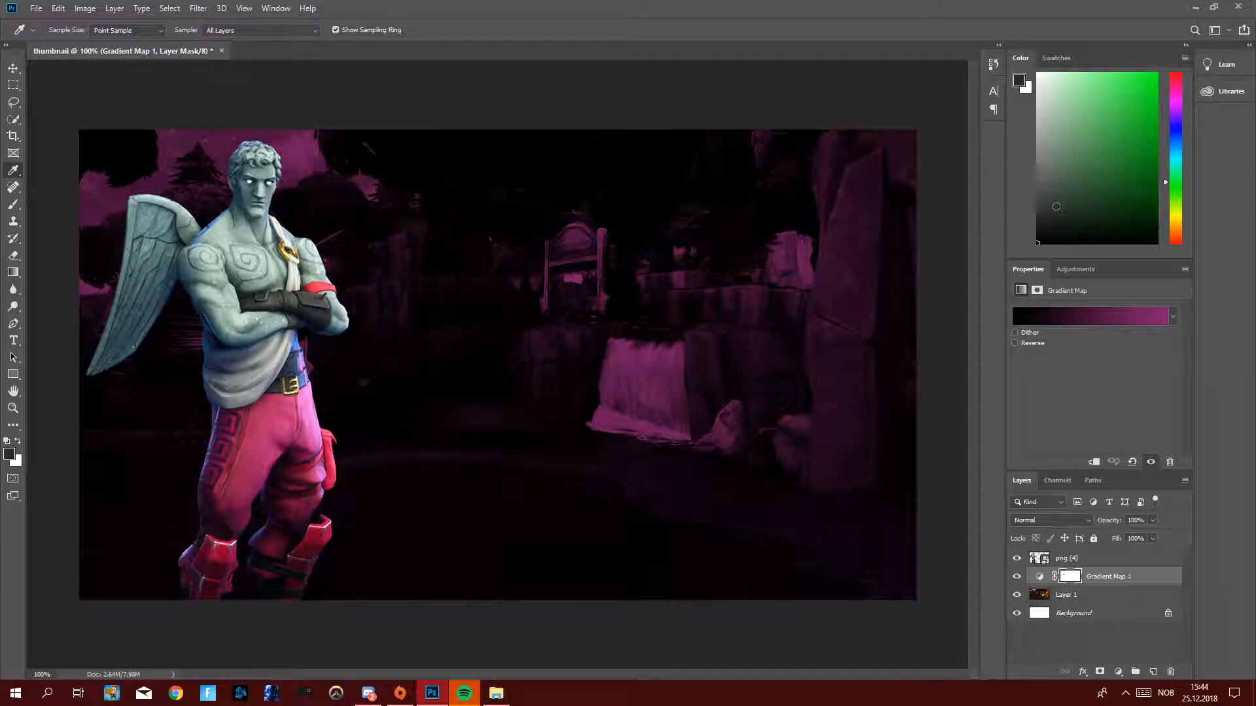
click(1112, 558)
click(1112, 578)
click(1102, 560)
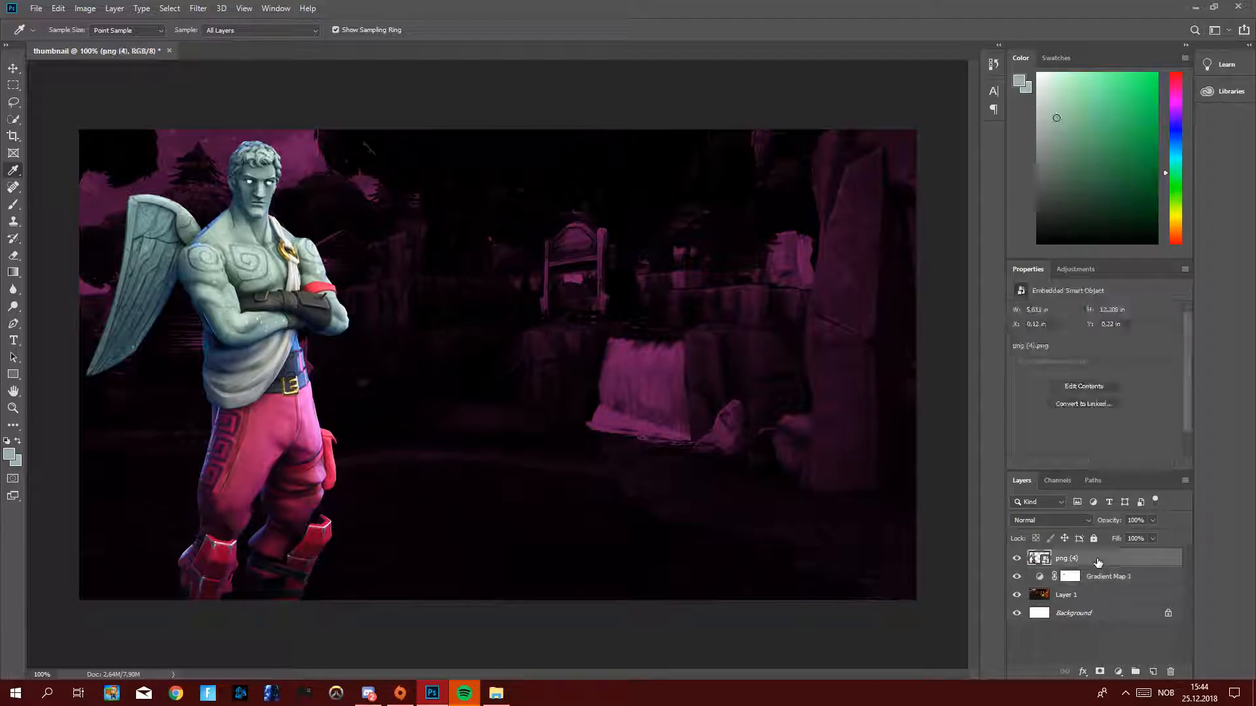
click(1103, 577)
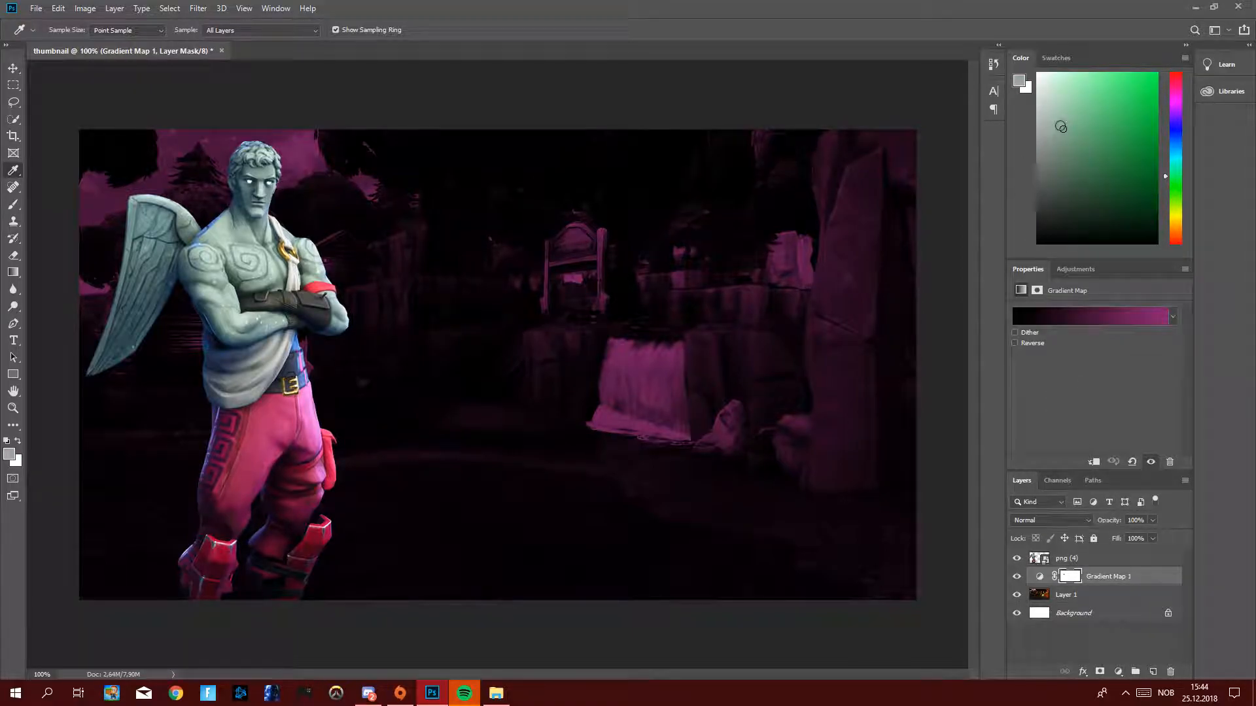
Set the gradient map's light end stop to pale green bad9c7 and apply the gradient.
click(1144, 317)
click(753, 342)
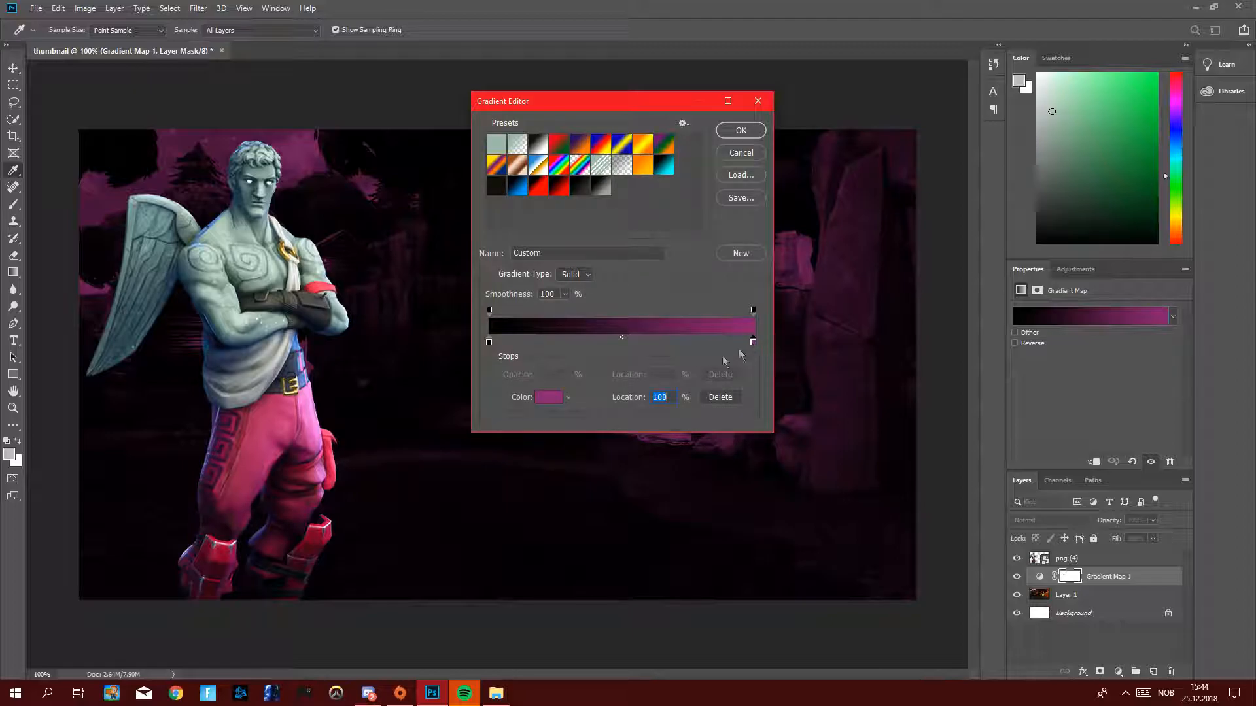
click(549, 397)
click(640, 261)
drag(638, 259, 638, 257)
drag(527, 203, 478, 183)
drag(639, 256, 631, 258)
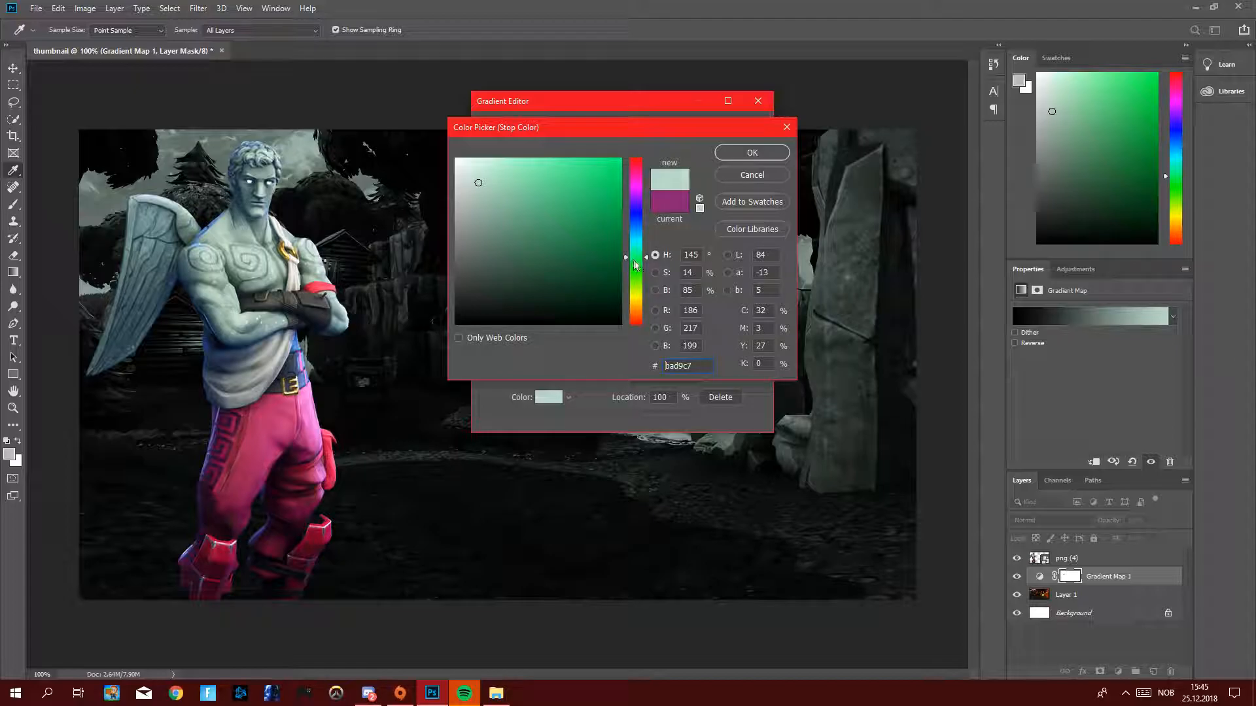
click(753, 152)
click(752, 130)
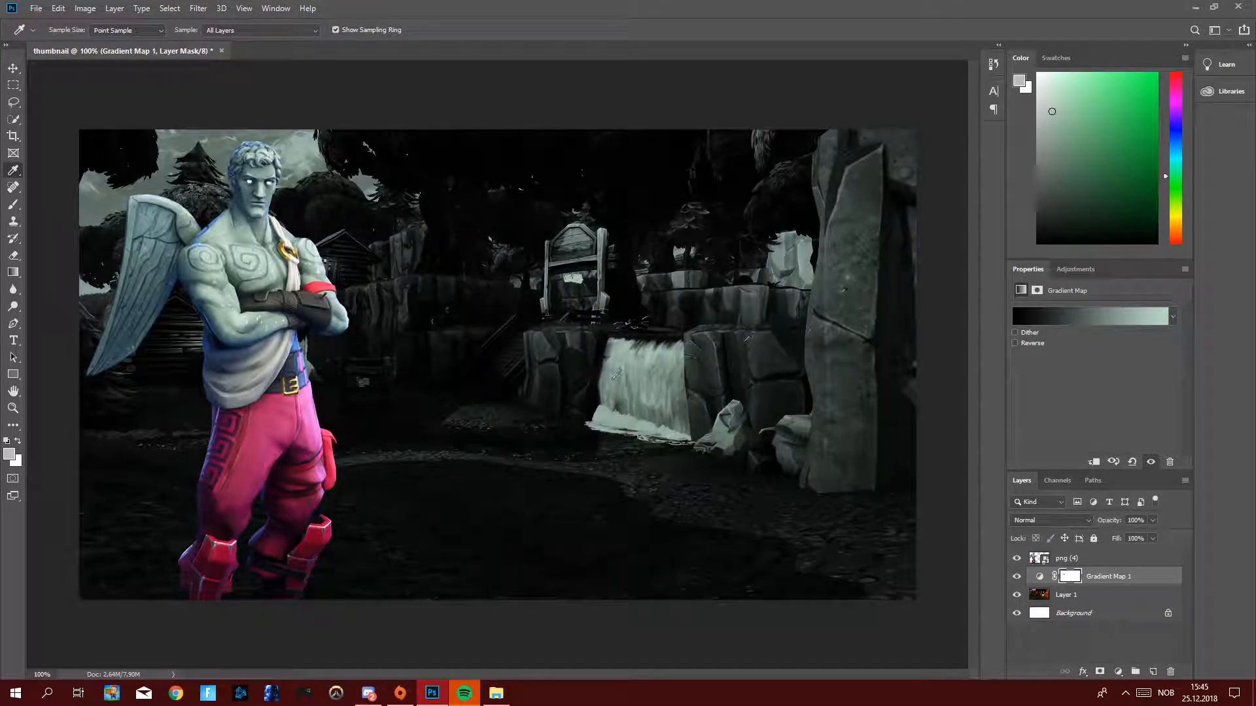
click(1101, 318)
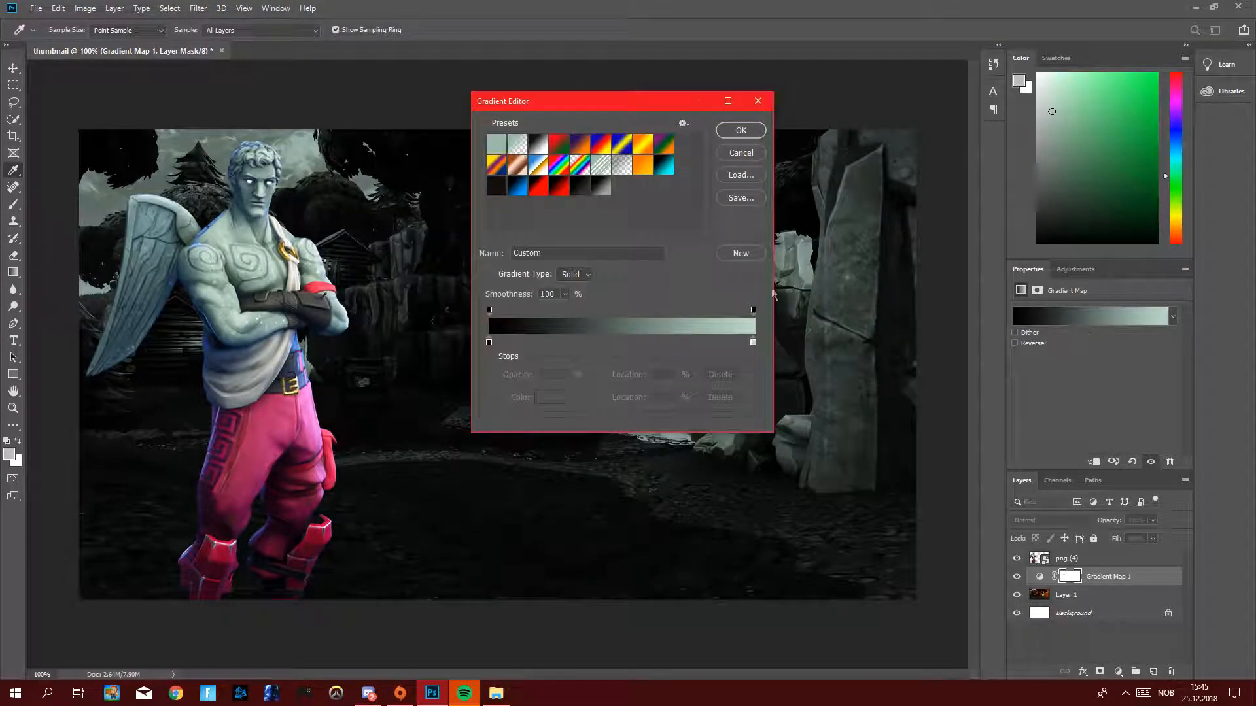
click(745, 131)
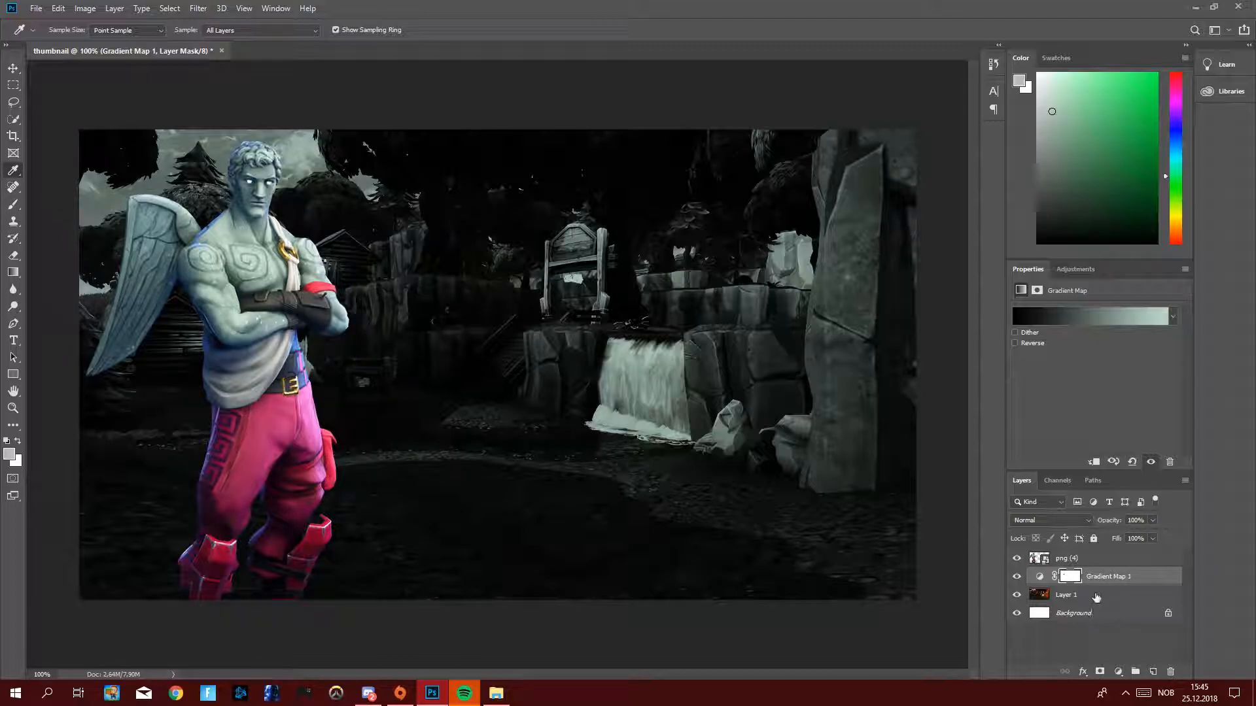
Add the title text "HOW TO MAKE" in 200 pt Burbank Big Condensed Bold beside the character, above the png (4) layer.
click(1087, 559)
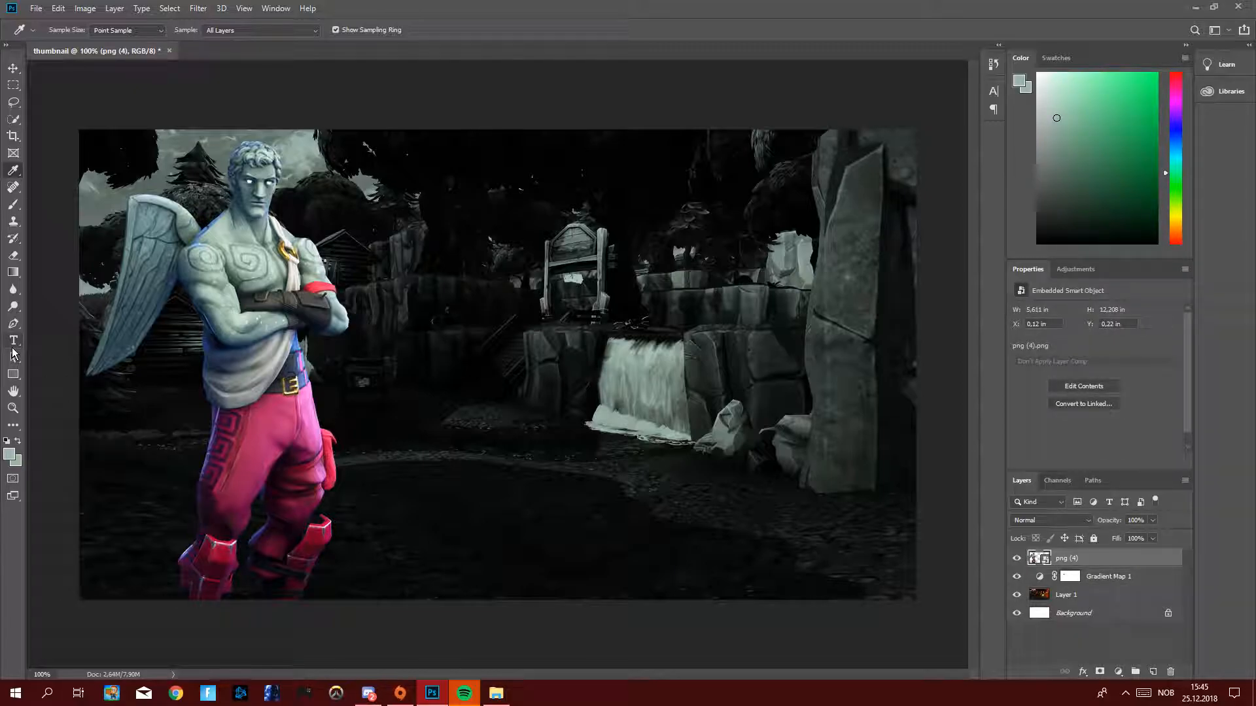
click(13, 340)
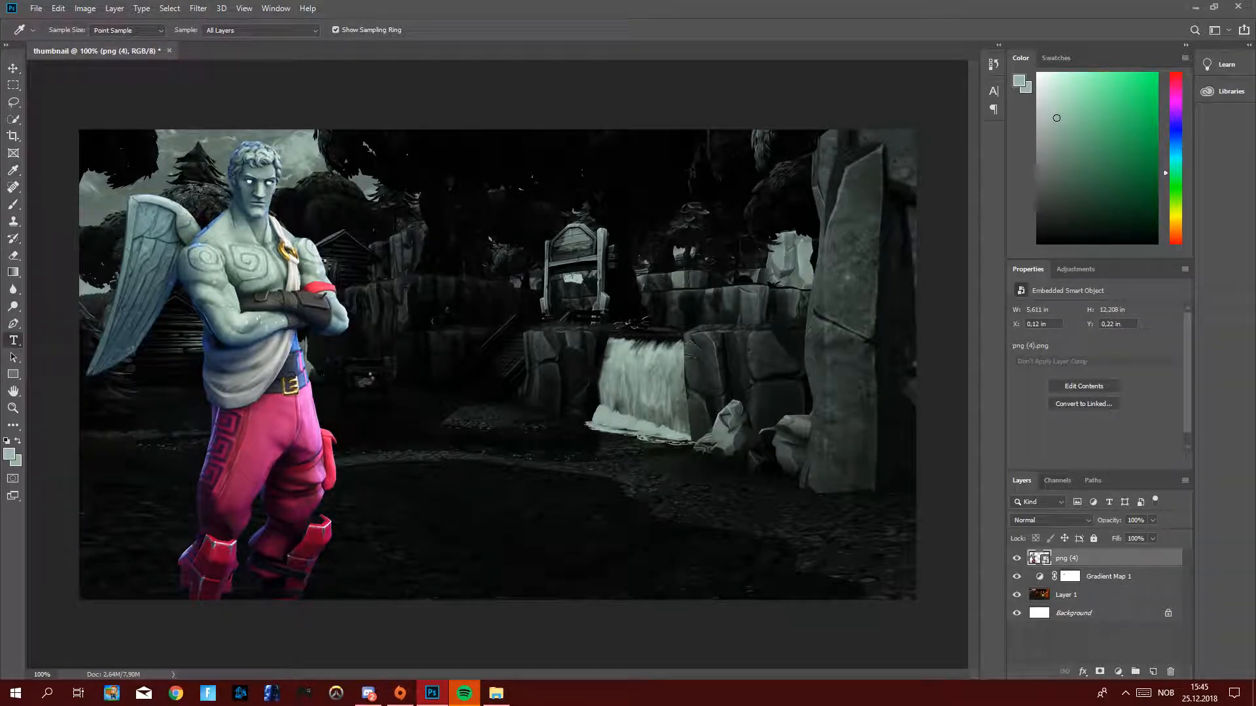
click(405, 258)
key(BackSpace)
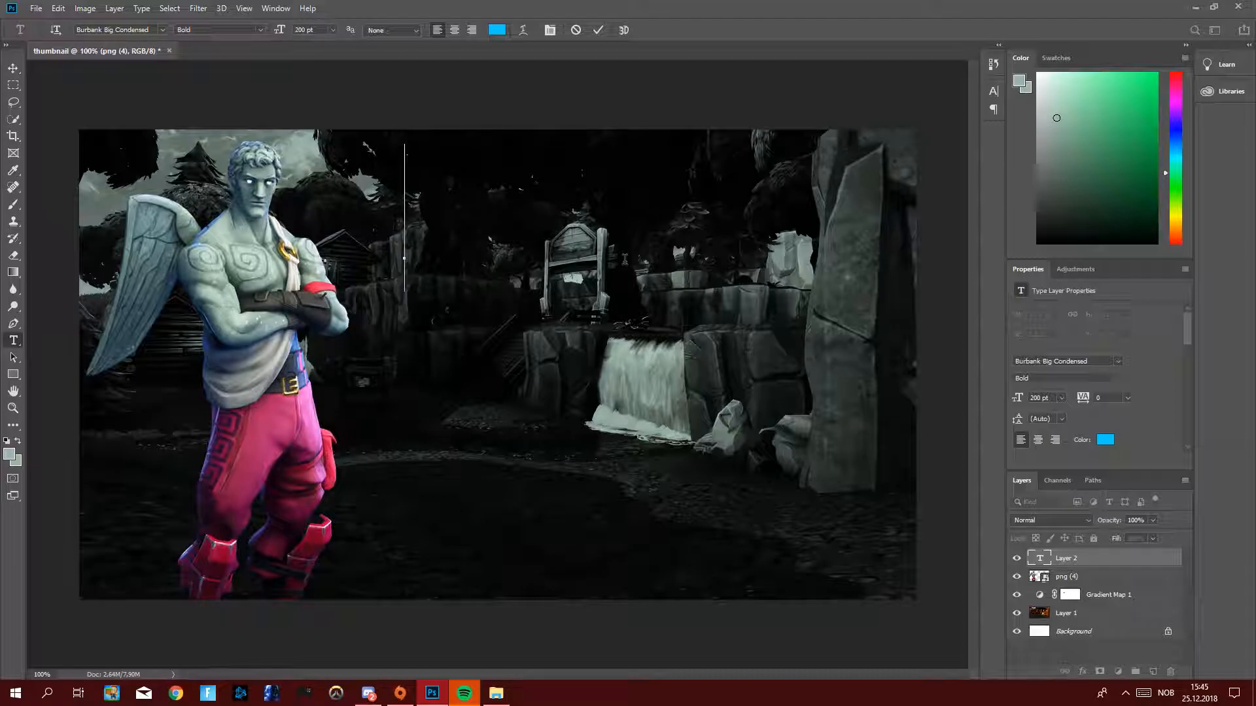
text(HOW)
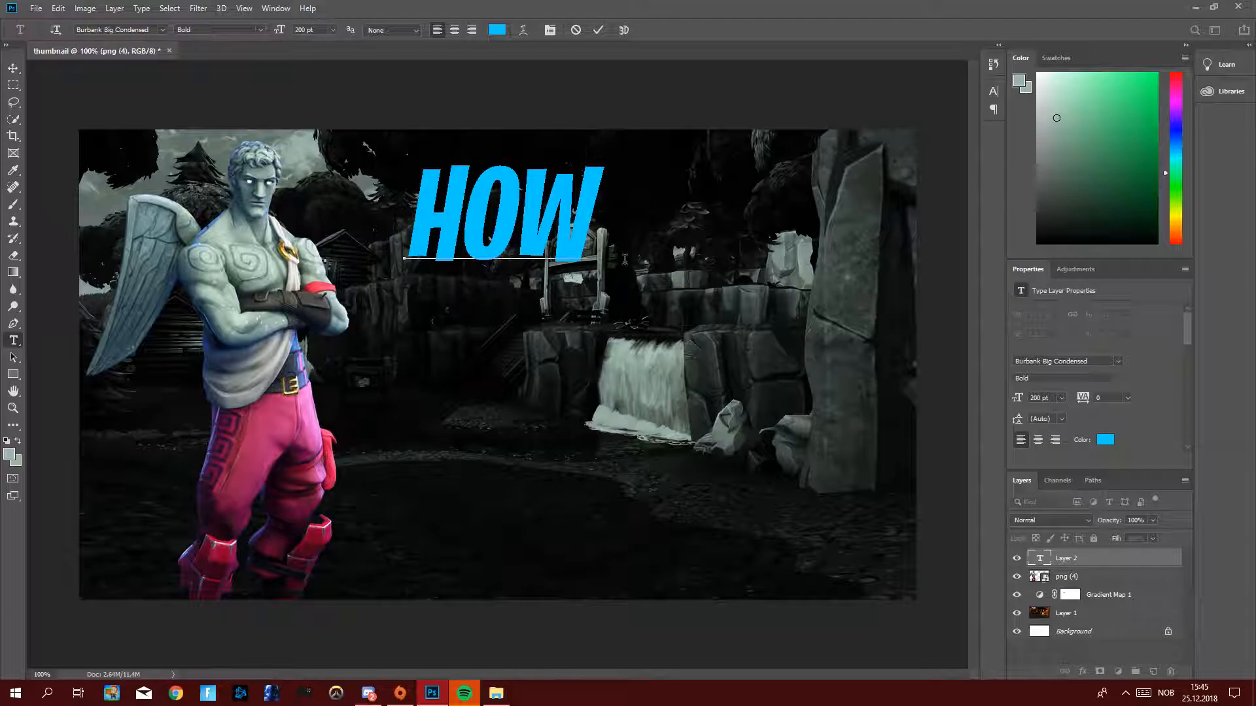
text( TO MAK)
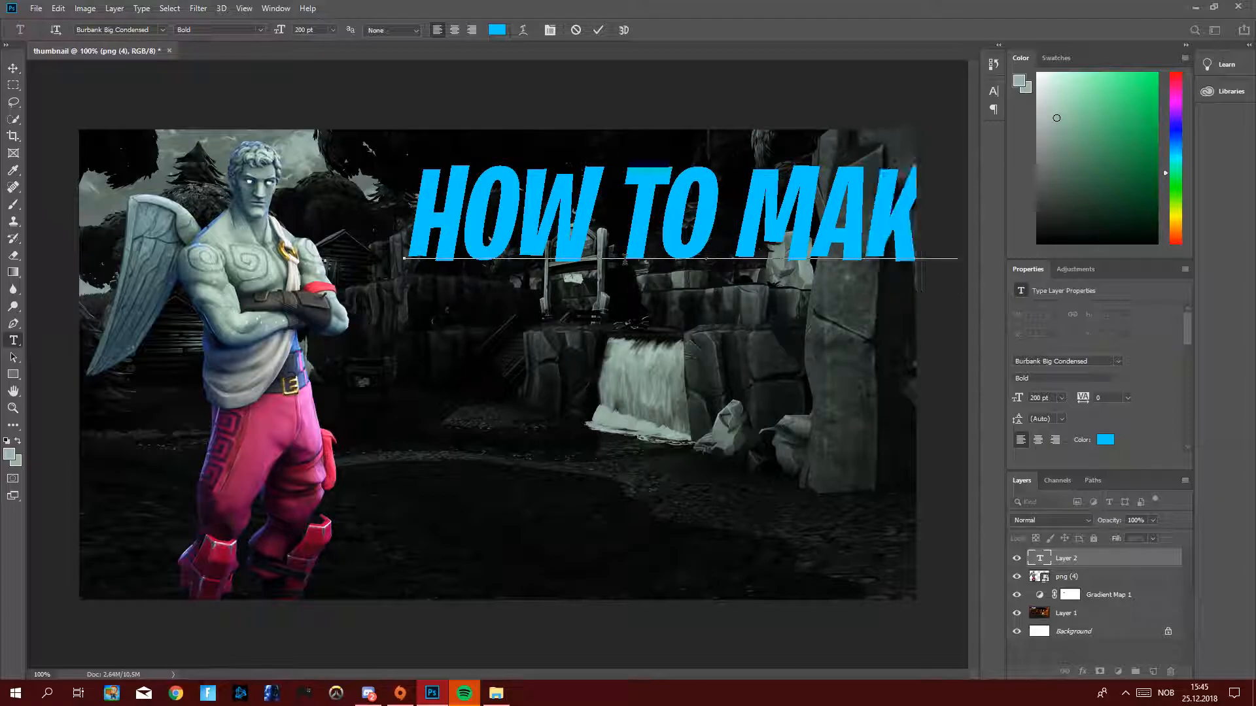
key(Return)
text(TH)
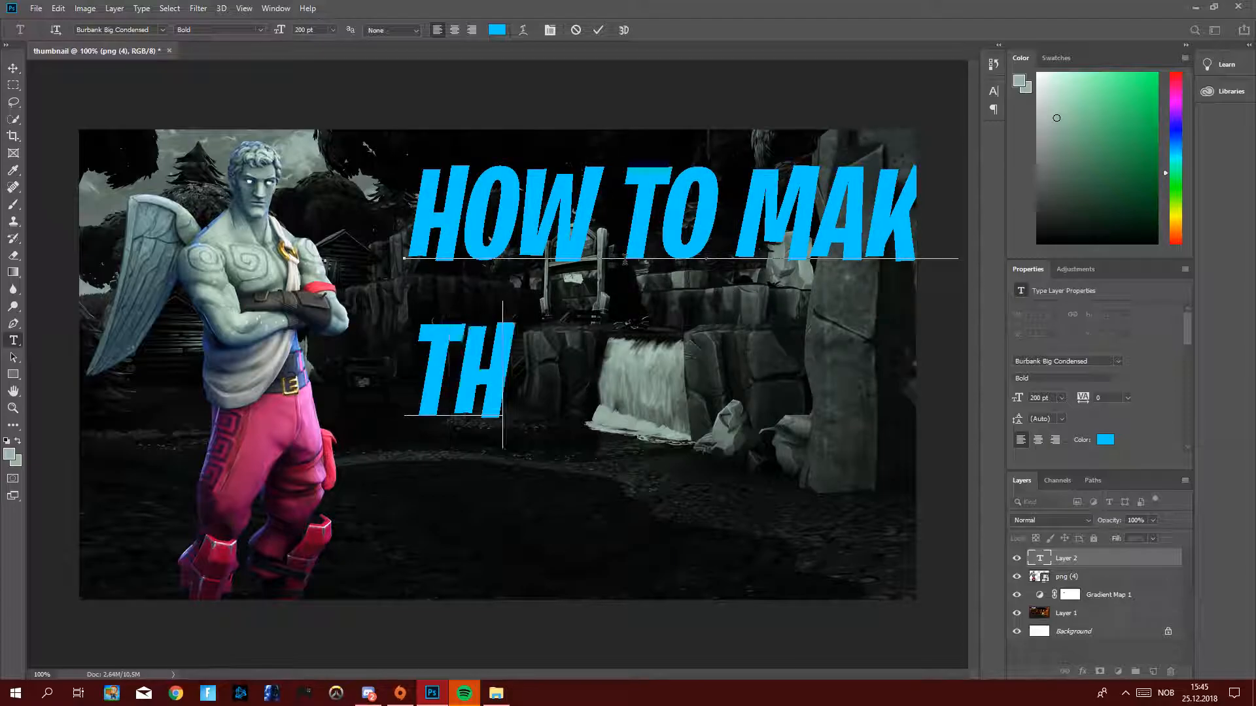
text(UMBNAILS)
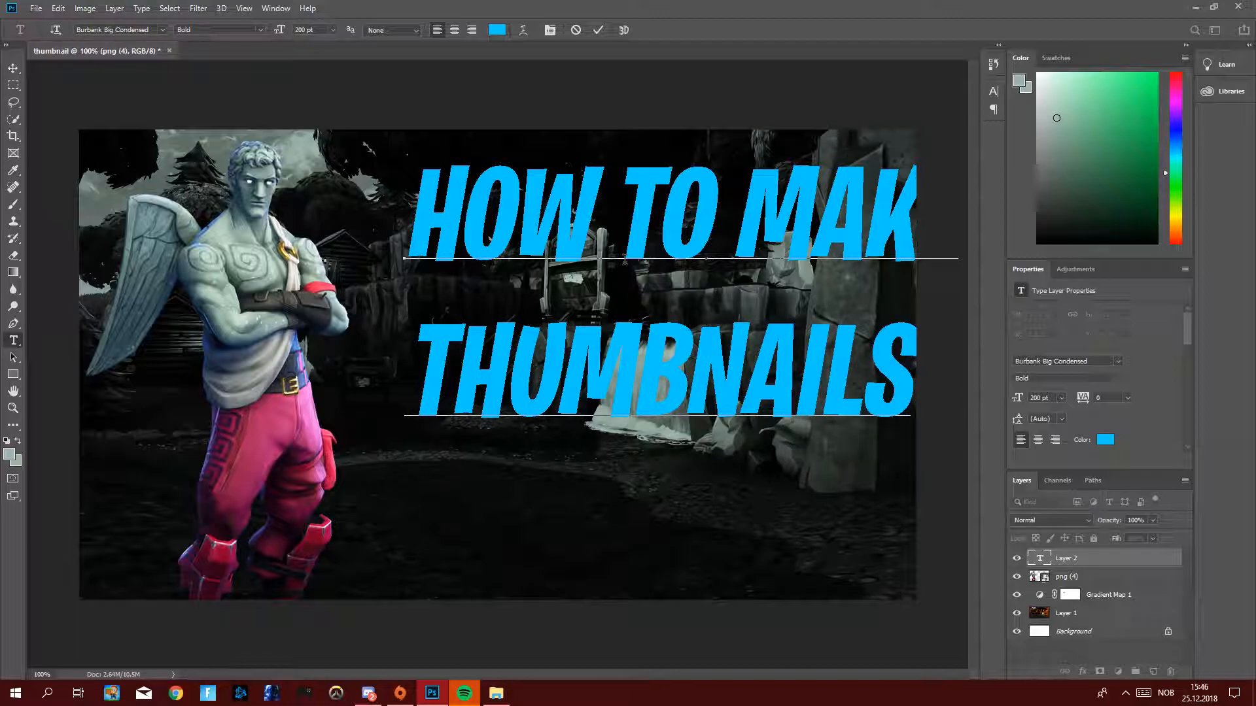
key(Return)
text(T)
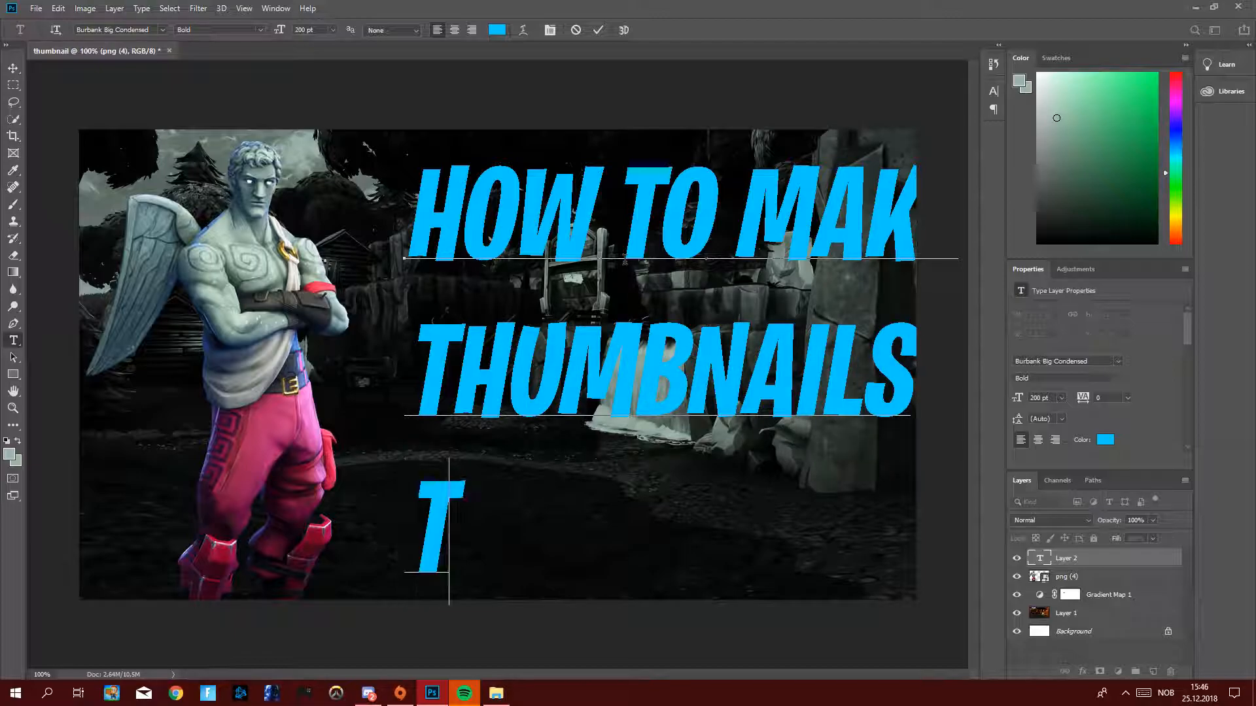
text(UTORIAL)
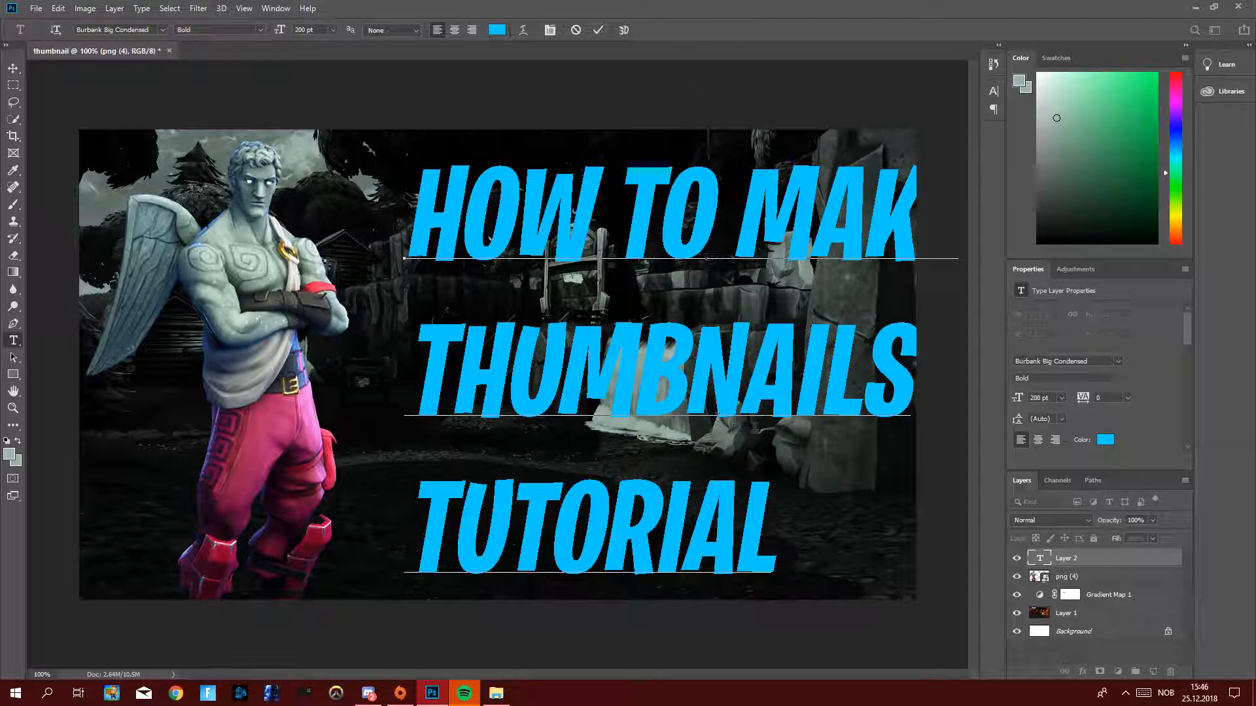
drag(872, 459, 426, 349)
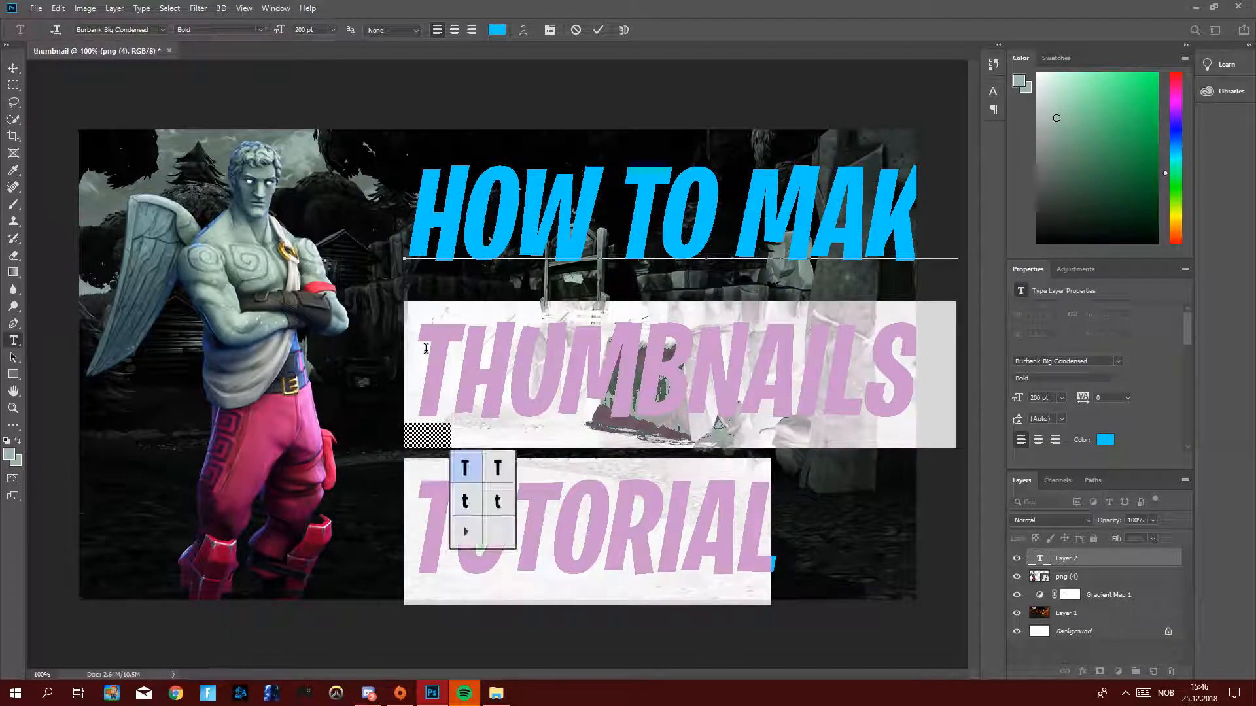
key(BackSpace)
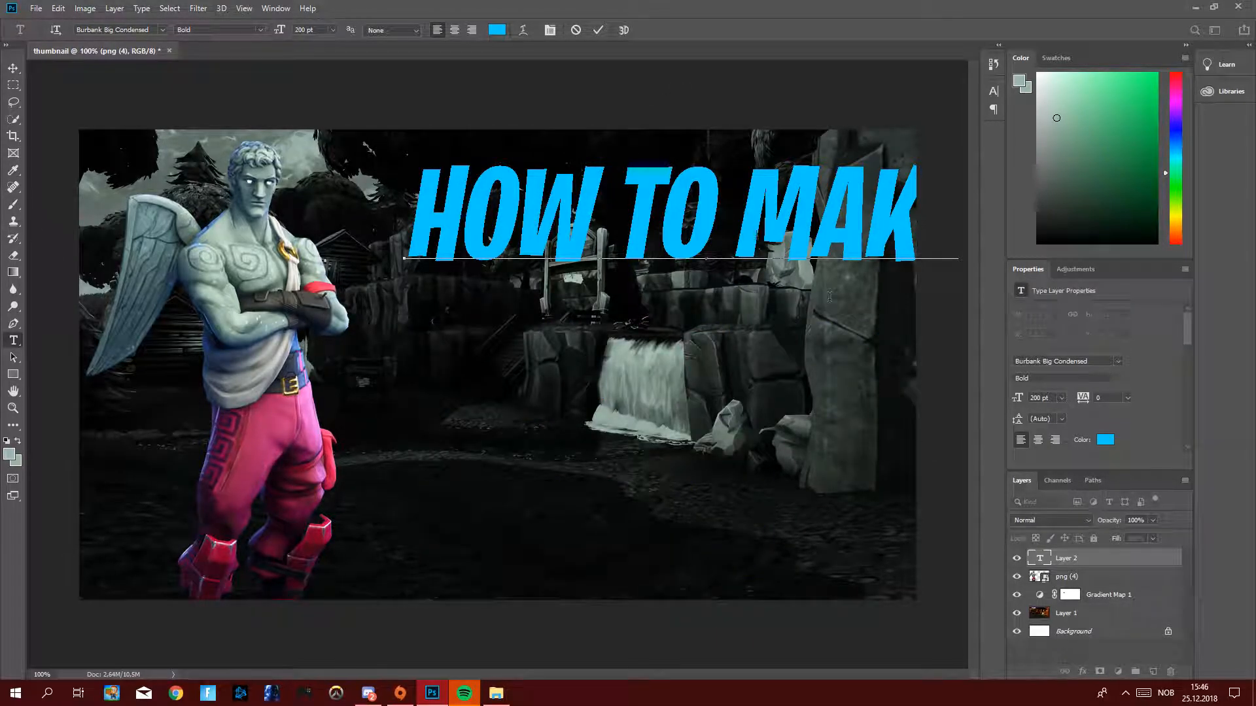
Commit the HOW TO MAKE title and move it up beside the character's head, to about X 5.23 in, Y 0.06 in.
click(1108, 561)
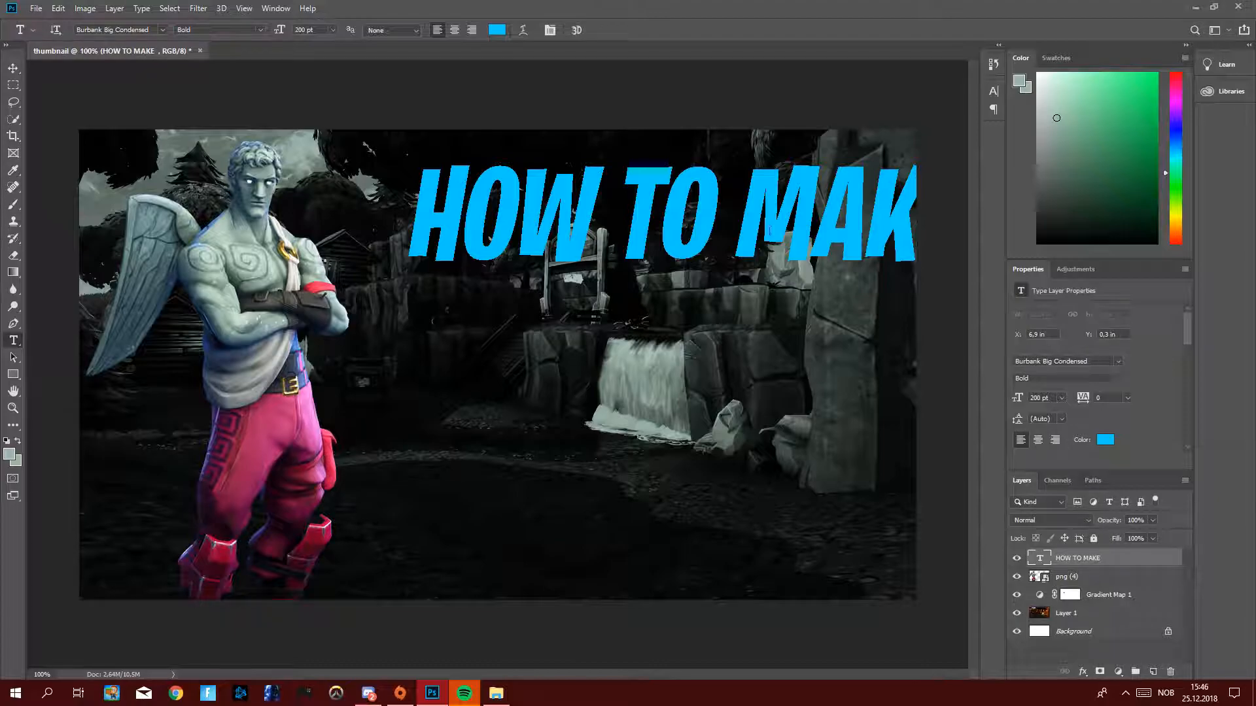
click(13, 67)
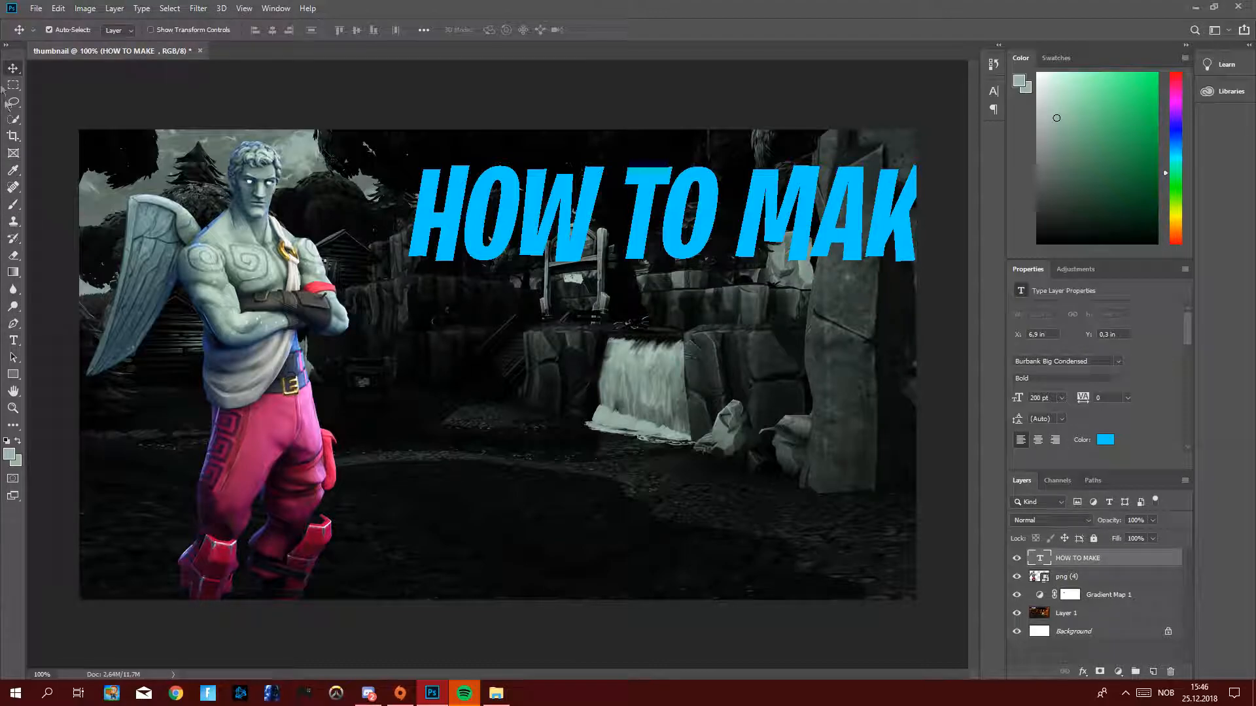
drag(586, 191, 509, 179)
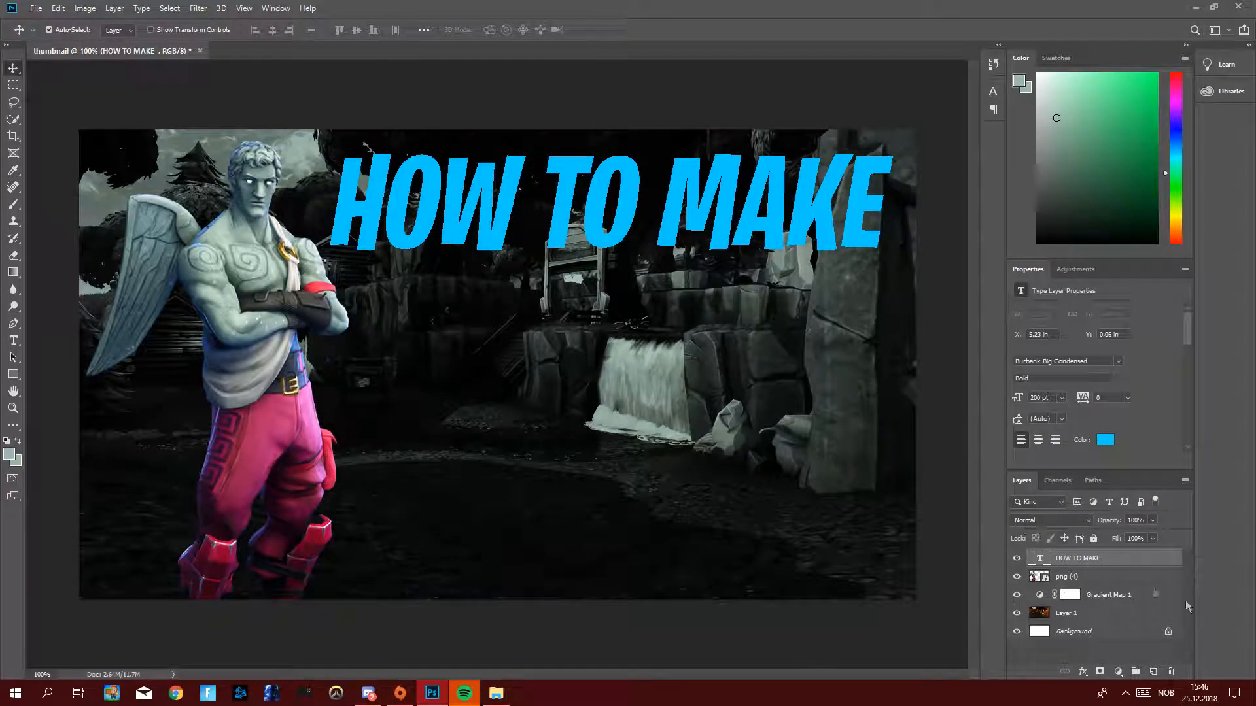
Set the HOW TO MAKE title's text color to white ffffff.
click(1105, 440)
text(ffffff)
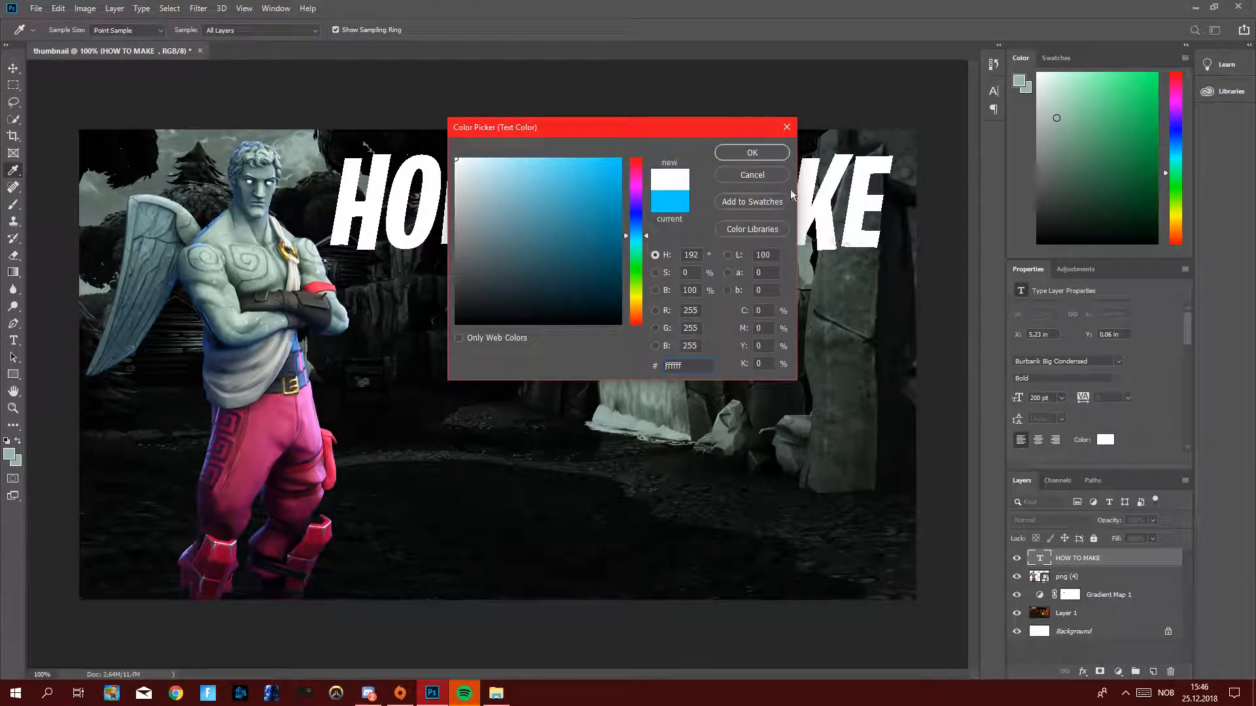
click(752, 153)
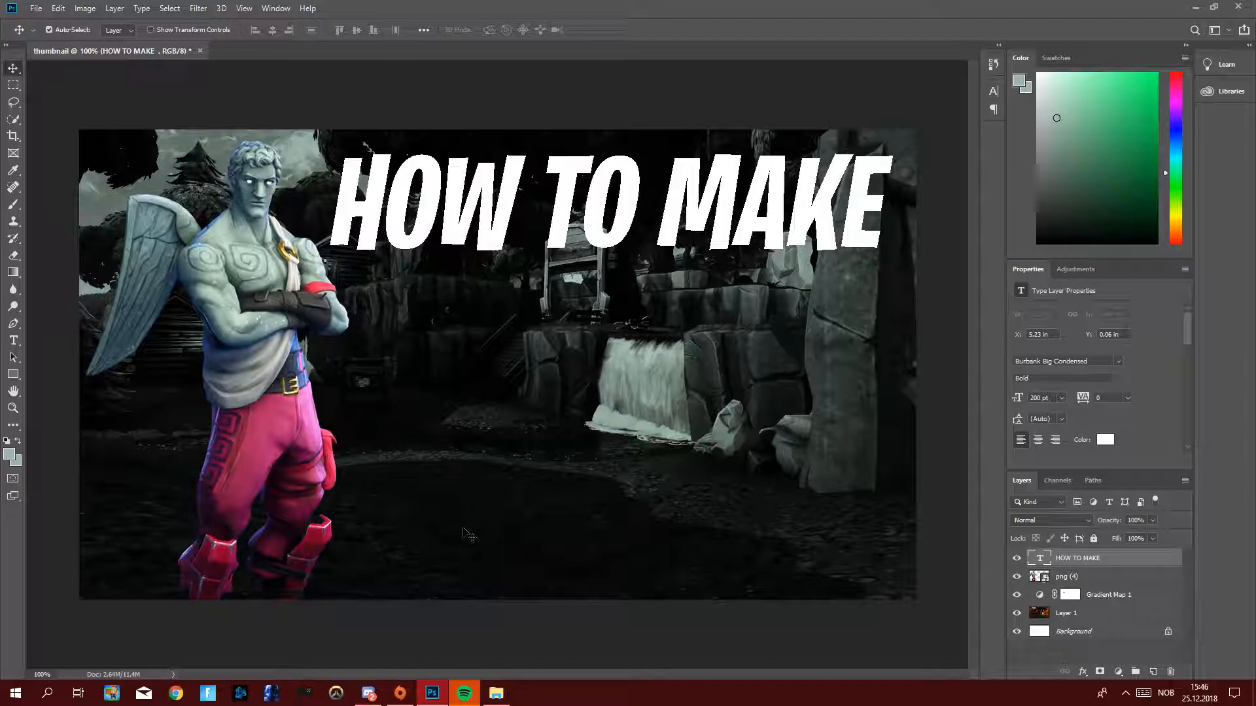
Start a second text layer below the HOW TO MAKE title and clear its placeholder text.
click(13, 340)
click(395, 400)
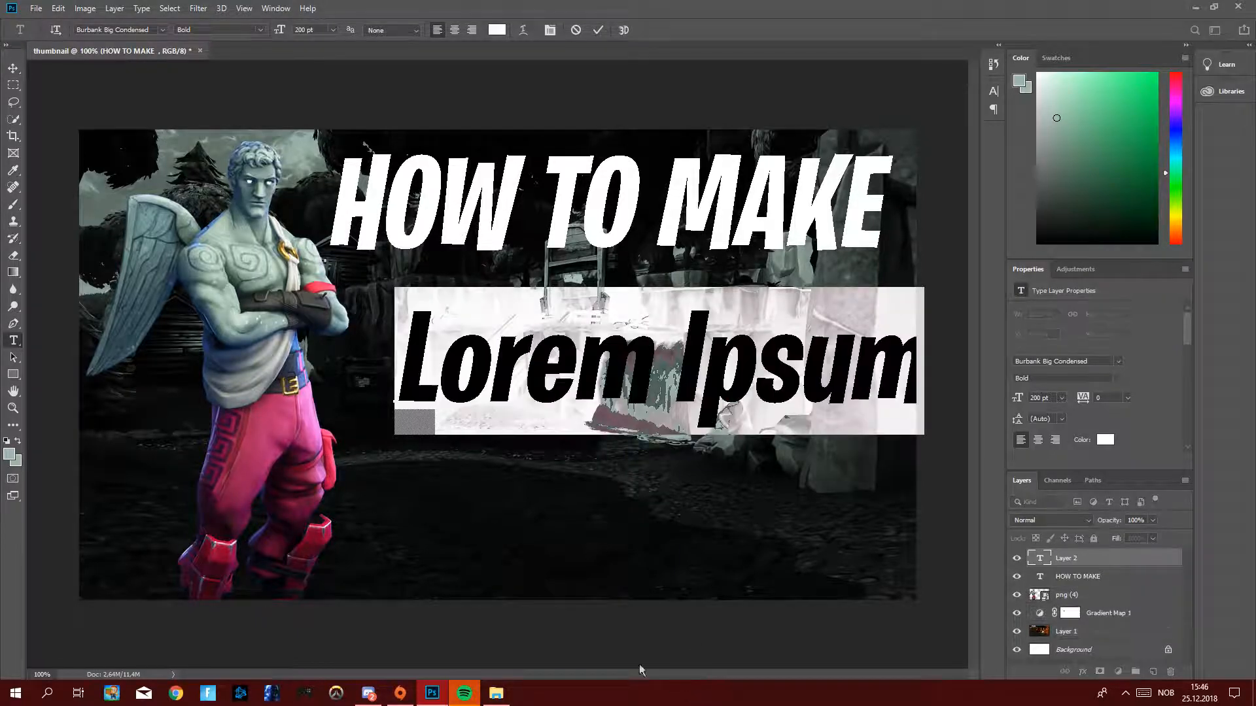
key(BackSpace)
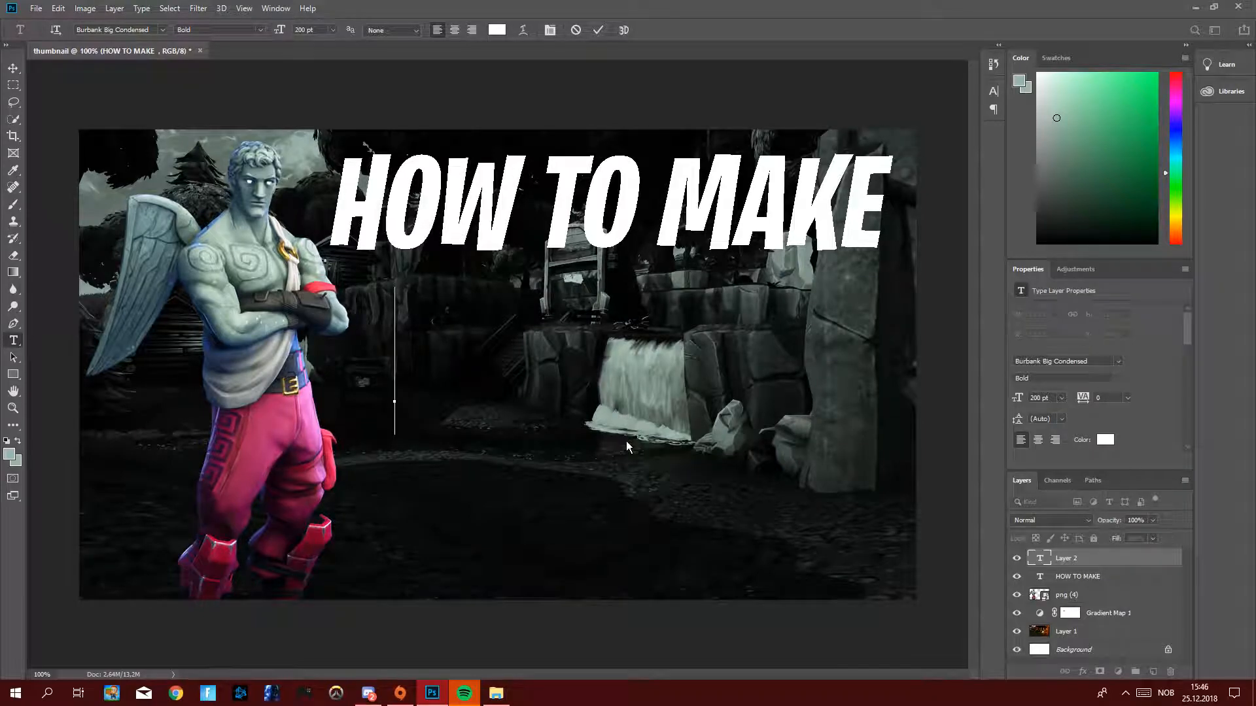
text(tu)
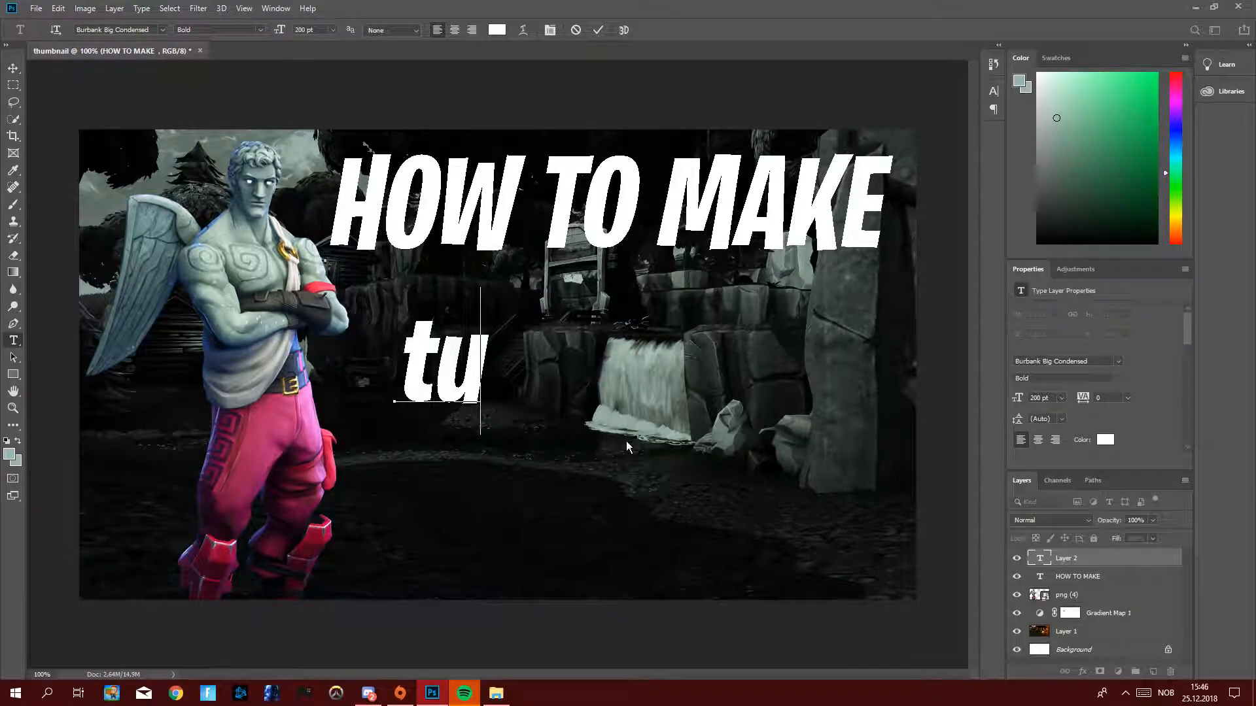
key(BackSpace)
key(BackSpace)
text(t)
key(BackSpace)
text(T)
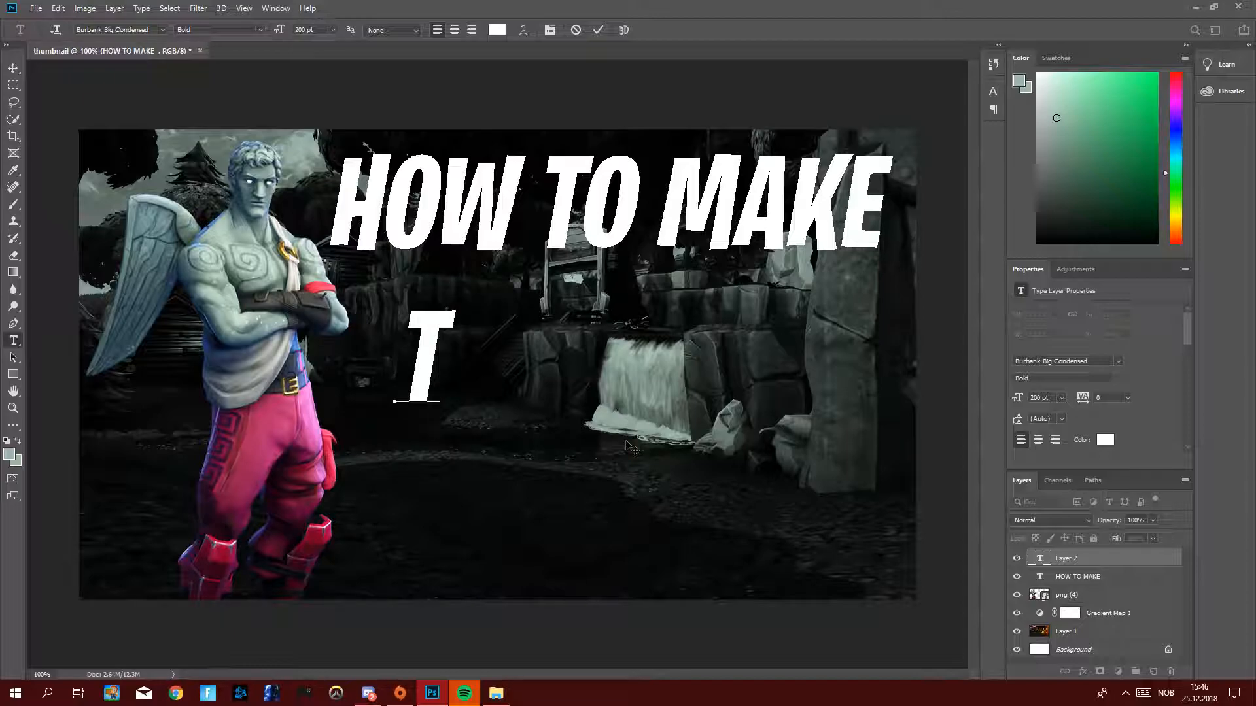
text(HUMBN)
key(BackSpace)
text(NAILS)
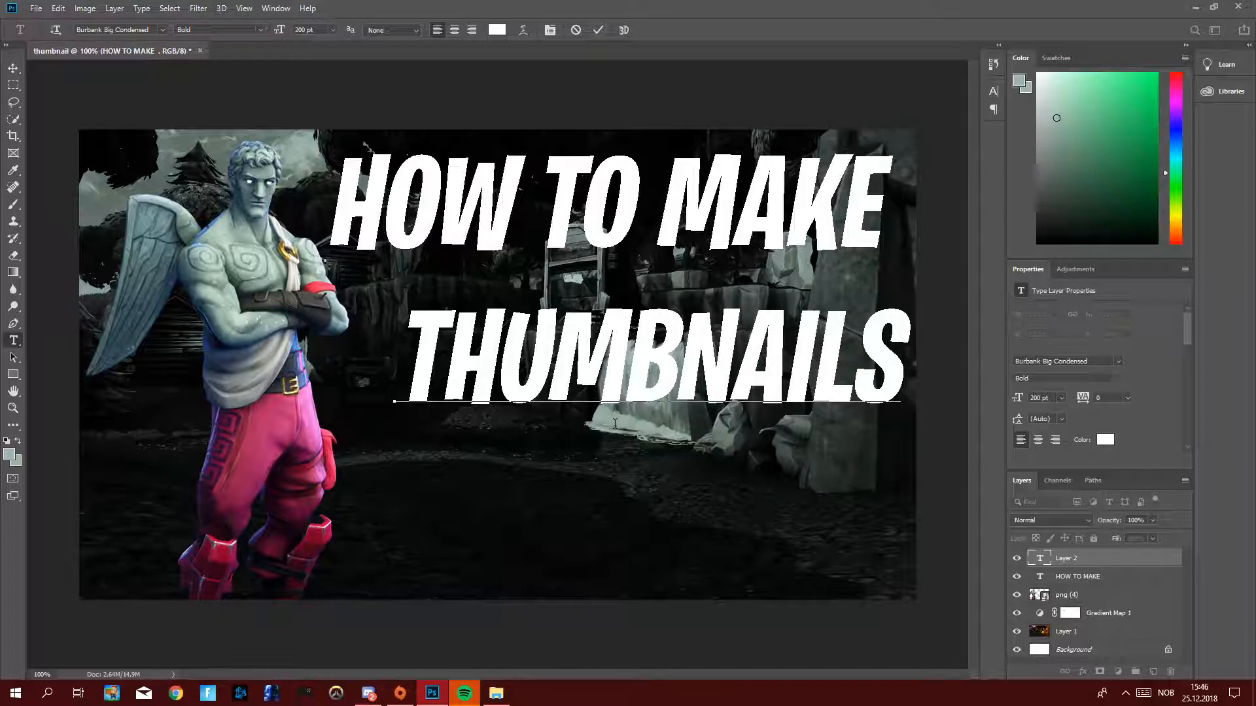
key(Return)
key(BackSpace)
key(BackSpace)
key(BackSpace)
key(BackSpace)
key(BackSpace)
key(BackSpace)
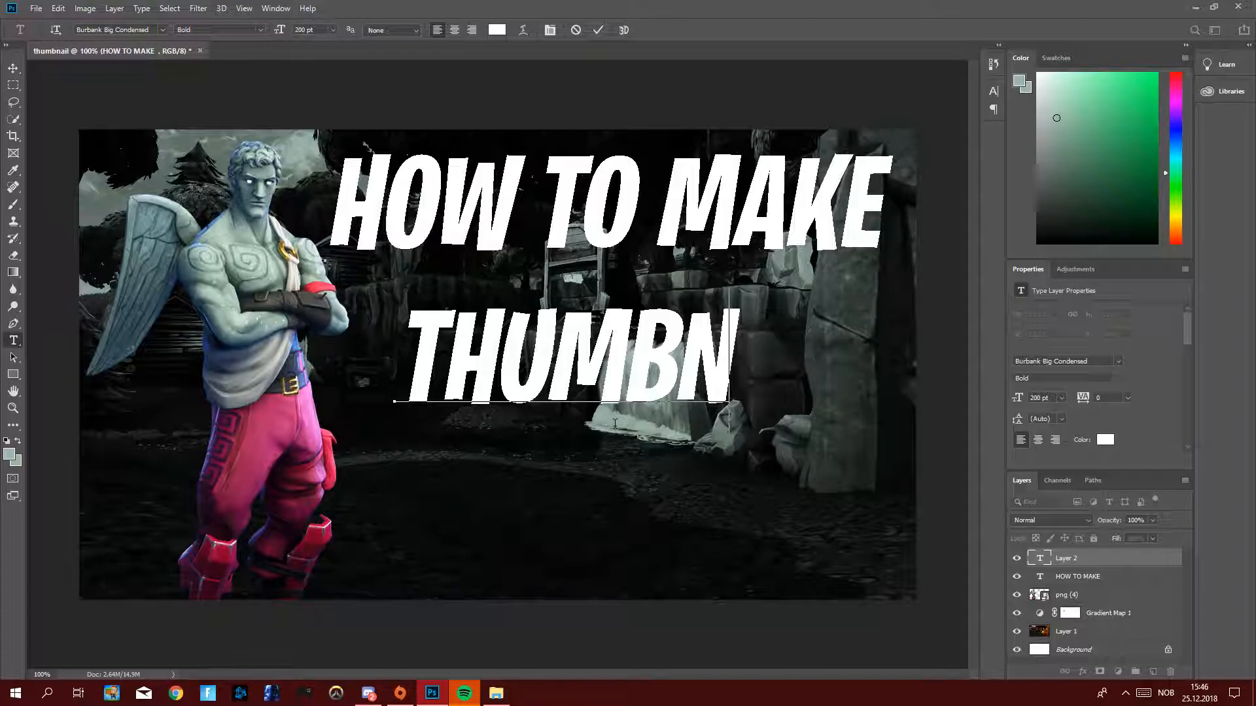
key(BackSpace)
key(BackSpace)
key(BackSpace)
key(BackSpace)
key(BackSpace)
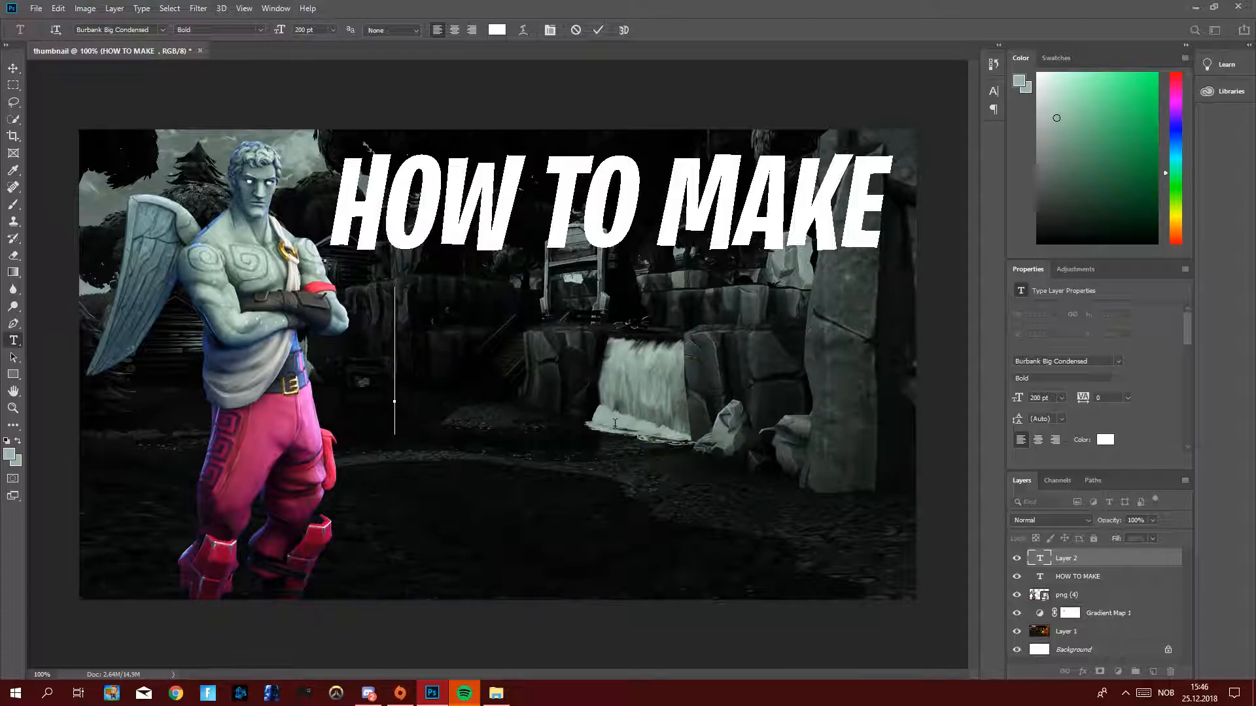
Enter YOUTUBE, TUMBNAILS and TUTORIAL on three separate lines in the new text layer.
text(YOUTR)
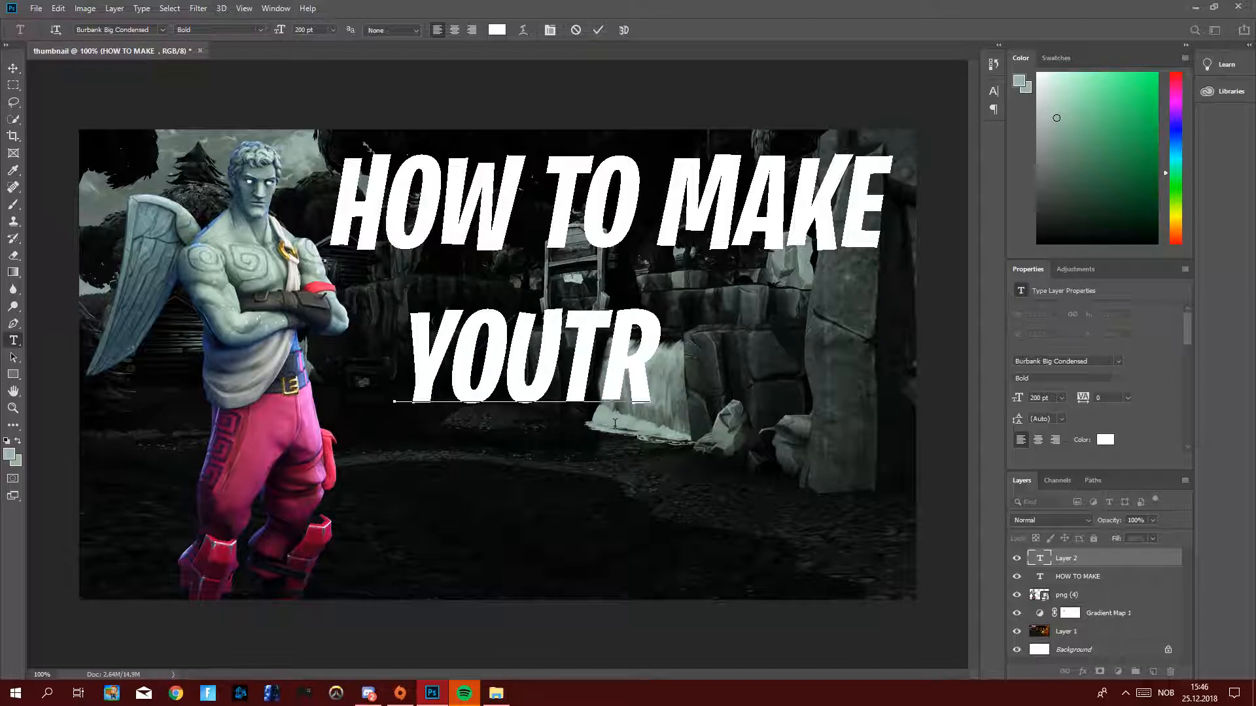
key(BackSpace)
text(UBE)
key(Return)
text(TUMB)
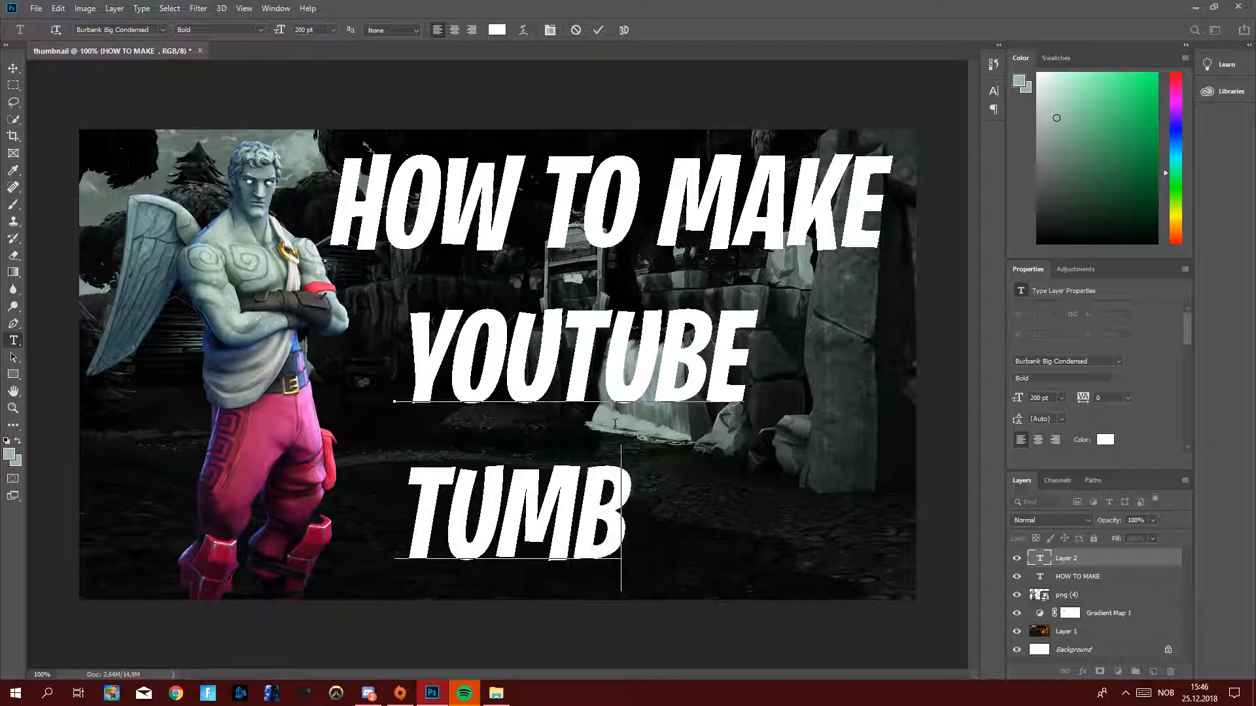
text(NAI,L)
key(BackSpace)
text(LS)
key(BackSpace)
key(BackSpace)
key(BackSpace)
text(LS)
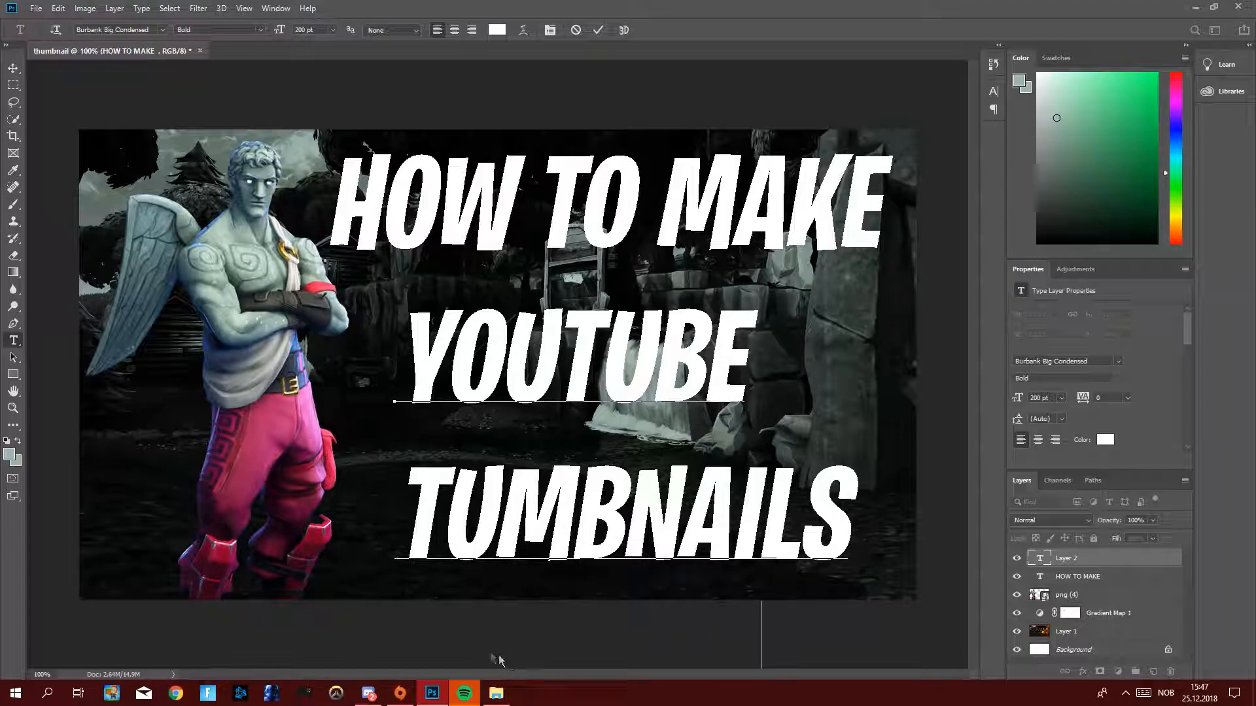
Position the three-line text beneath HOW TO MAKE and scale it to about 119.5% width and 74.5% height to fit the canvas.
click(13, 68)
drag(515, 366, 450, 309)
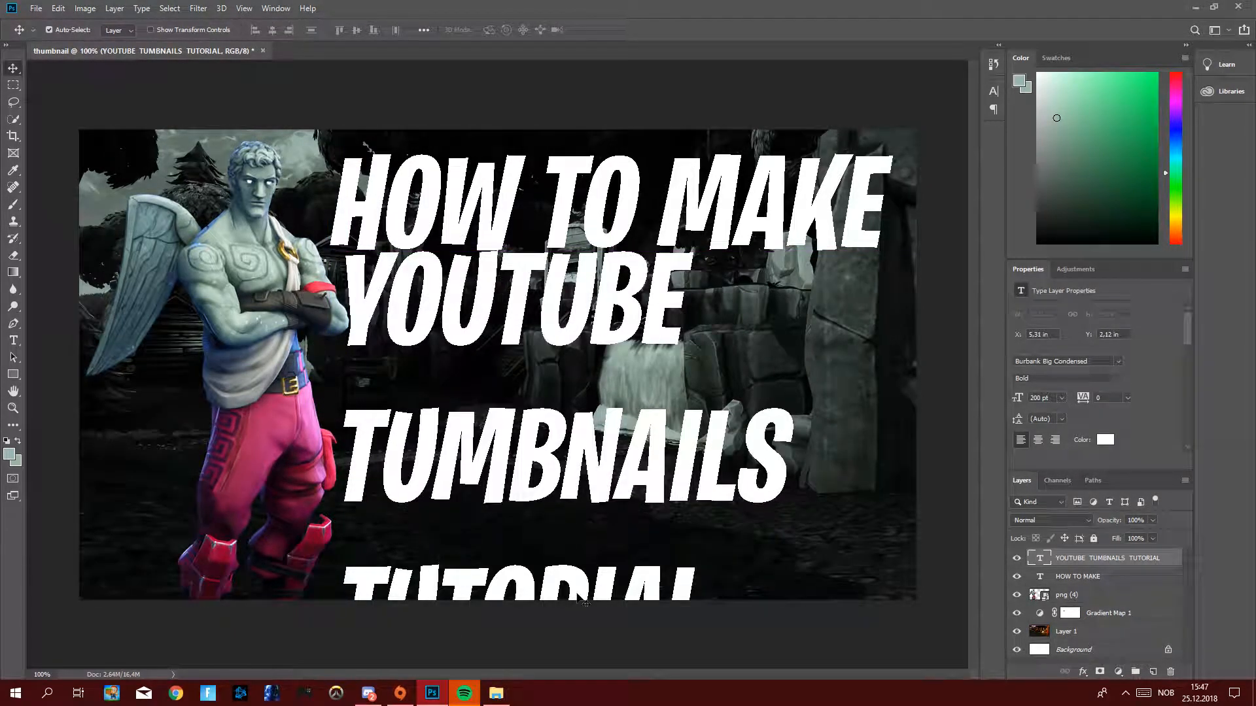
key(ctrl+t)
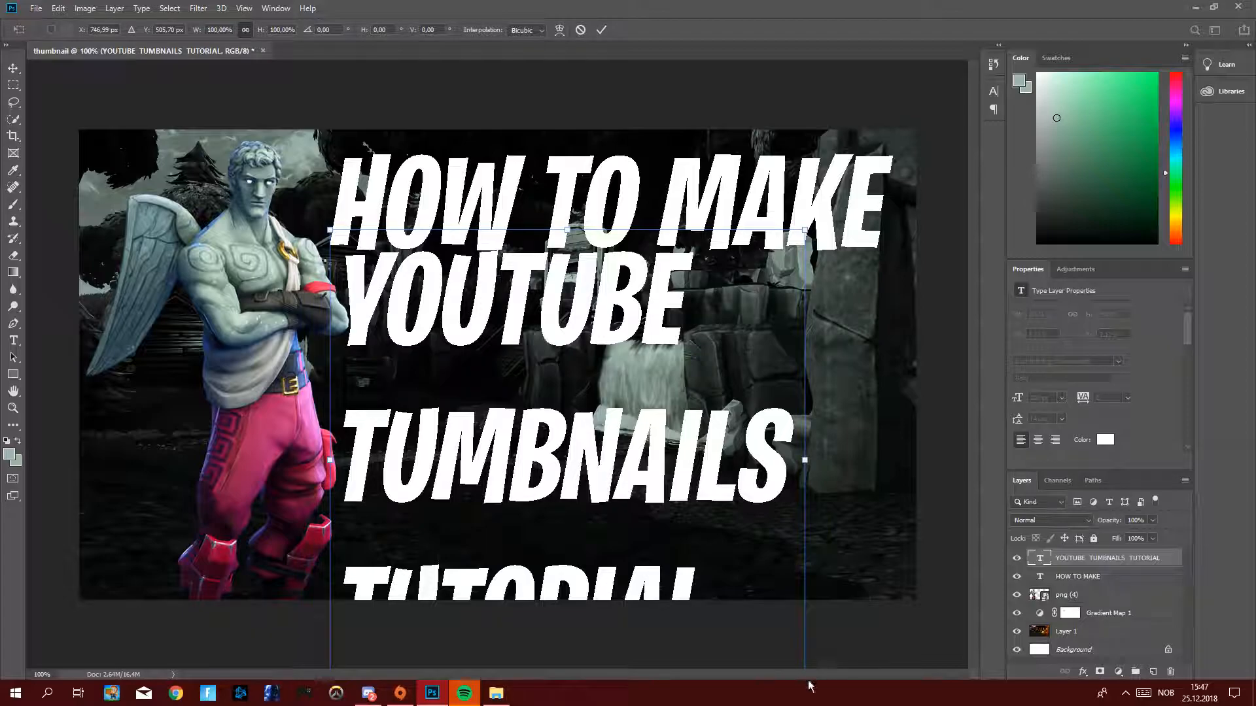
drag(330, 229, 556, 449)
drag(732, 533, 527, 339)
drag(598, 497, 915, 599)
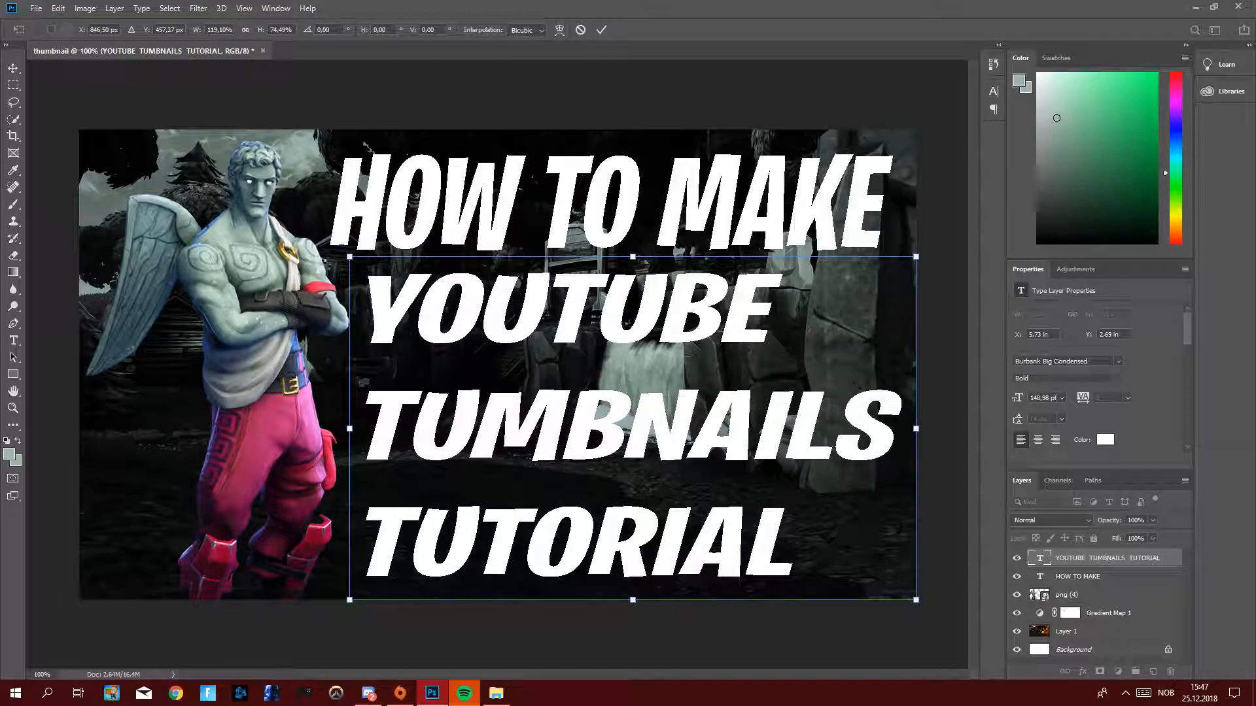
drag(878, 448, 867, 438)
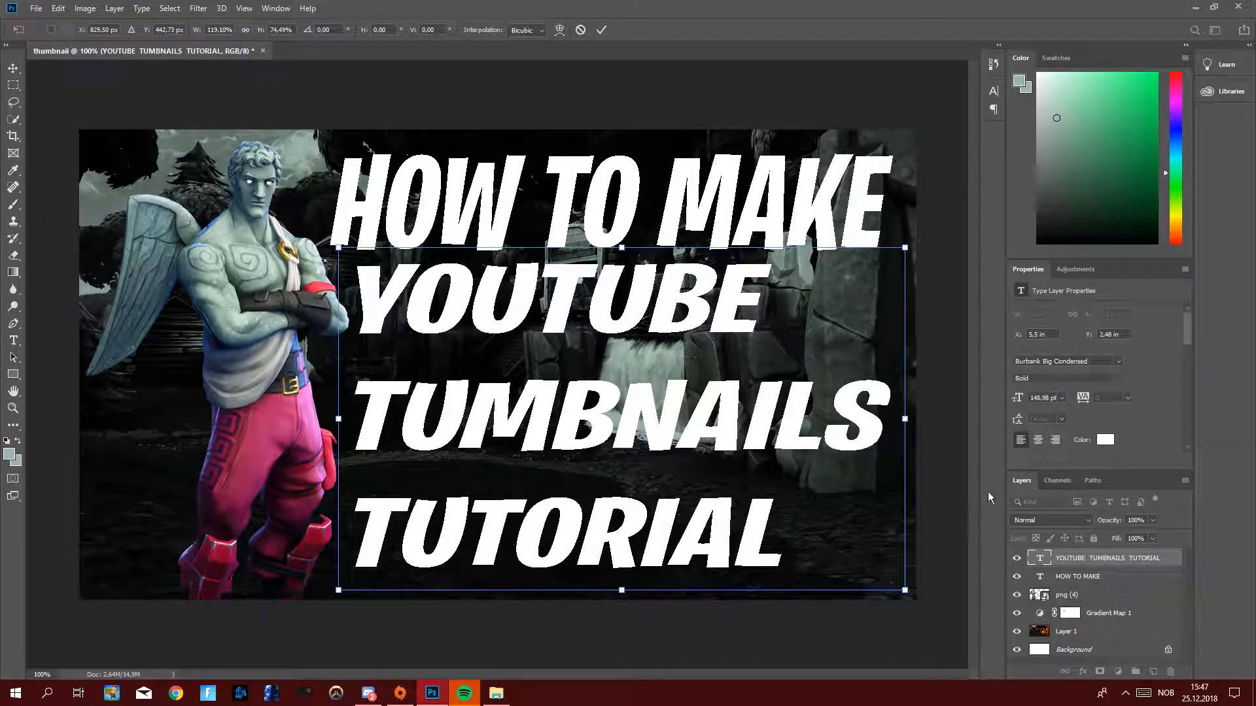
drag(904, 590, 914, 663)
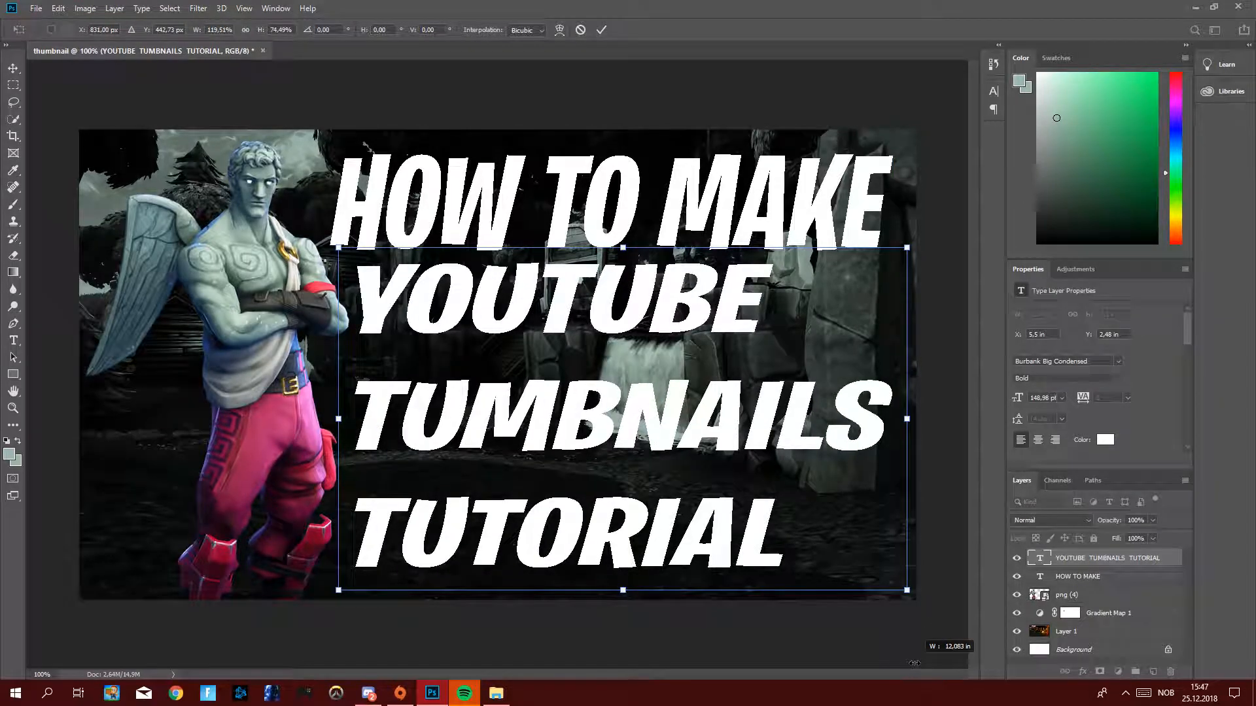
mouse_move(773, 433)
mouse_down()
mouse_move(787, 455)
mouse_move(783, 443)
mouse_up()
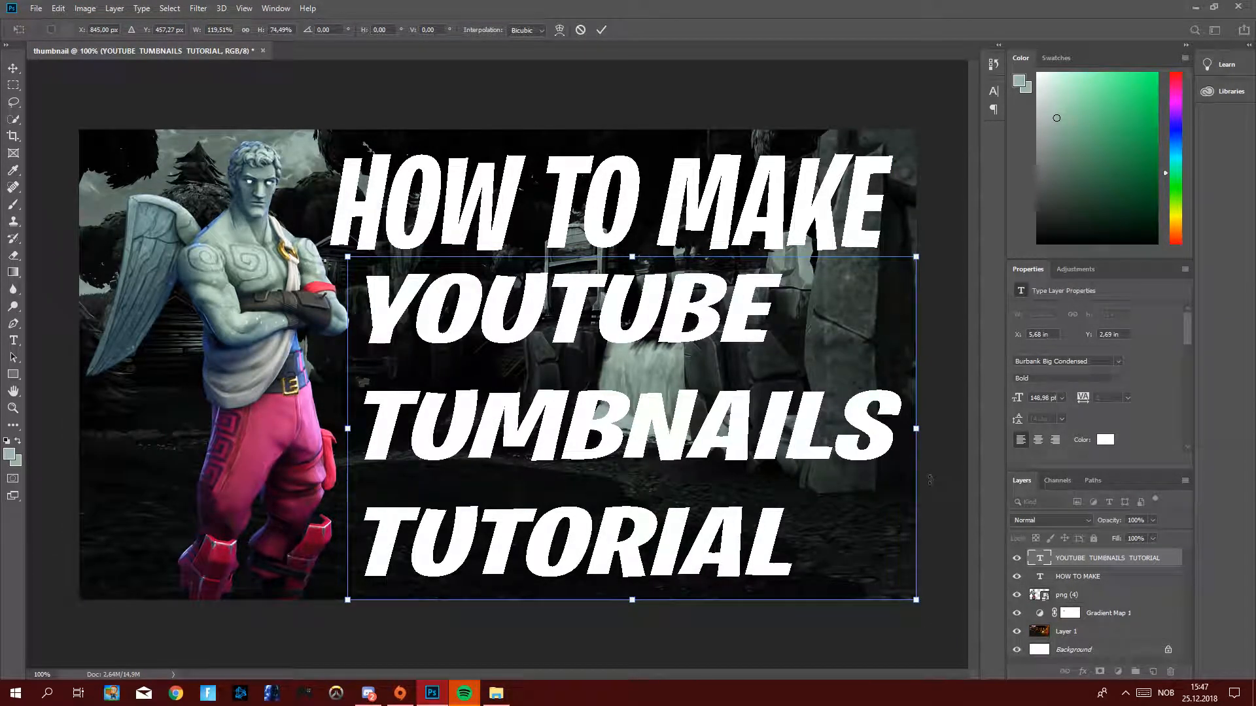
click(598, 31)
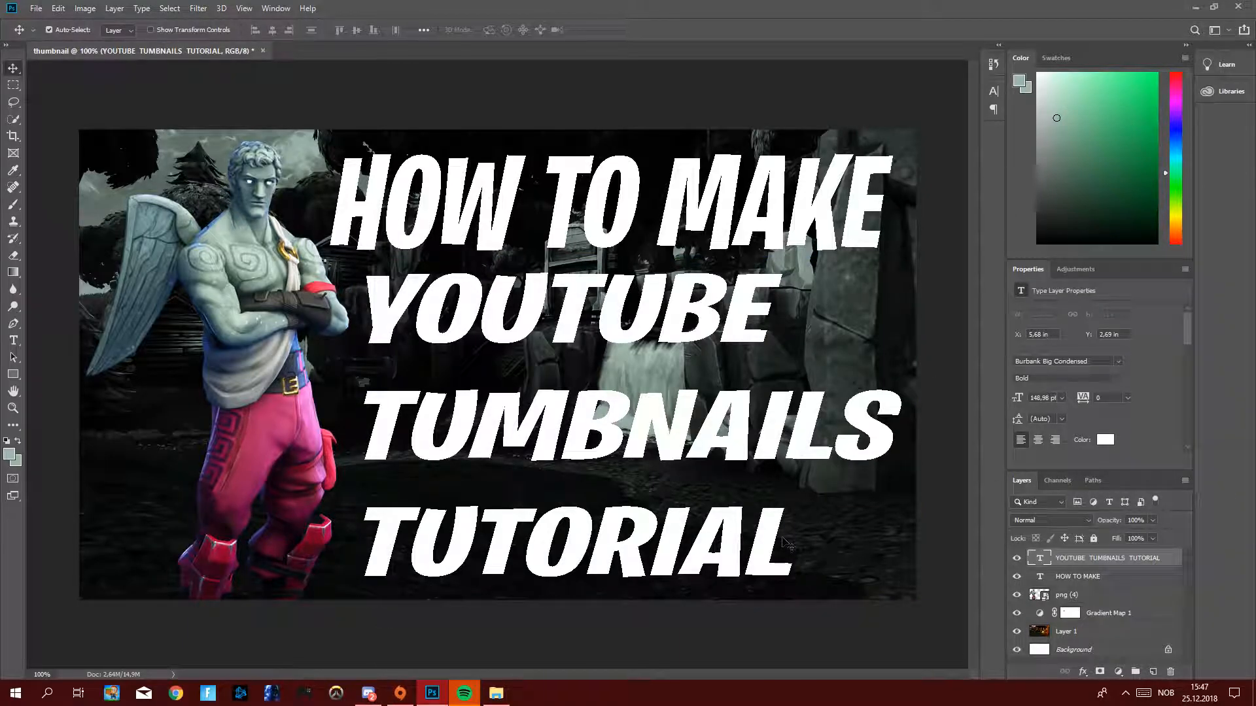
Apply the yellow gradient preset style to the HOW TO MAKE text layer.
click(1099, 571)
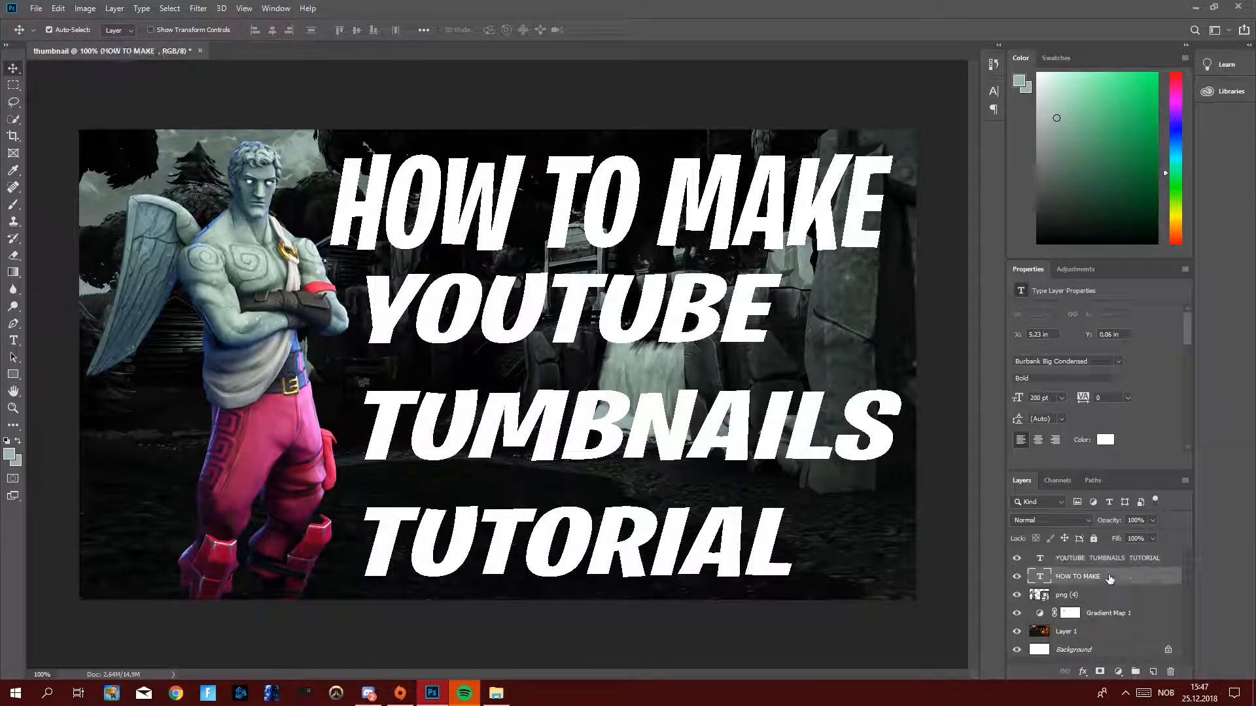
double_click(1125, 576)
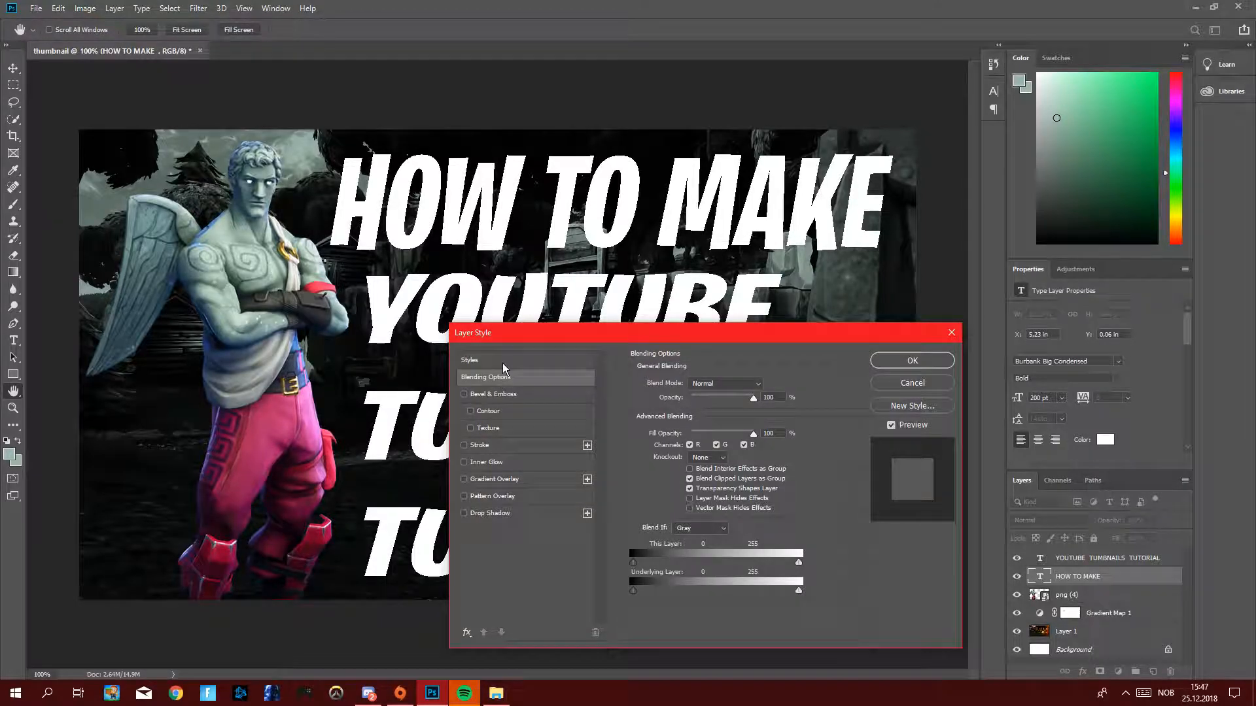
click(469, 360)
click(655, 435)
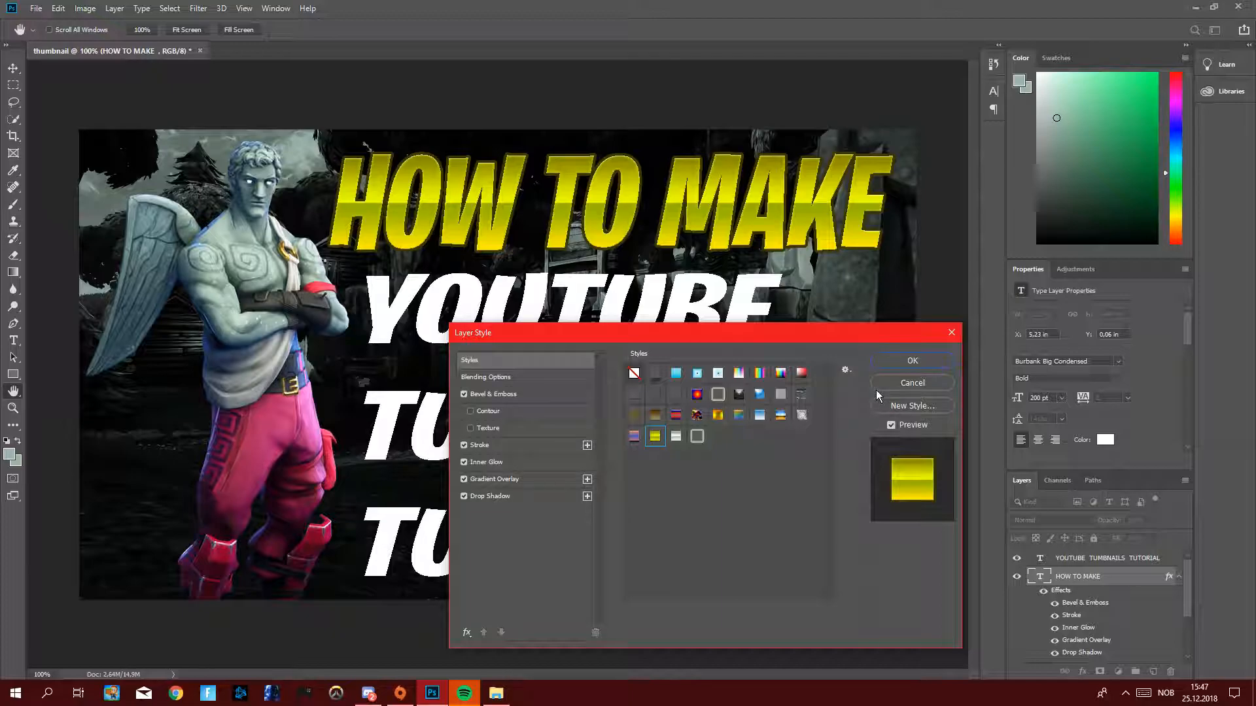
click(906, 368)
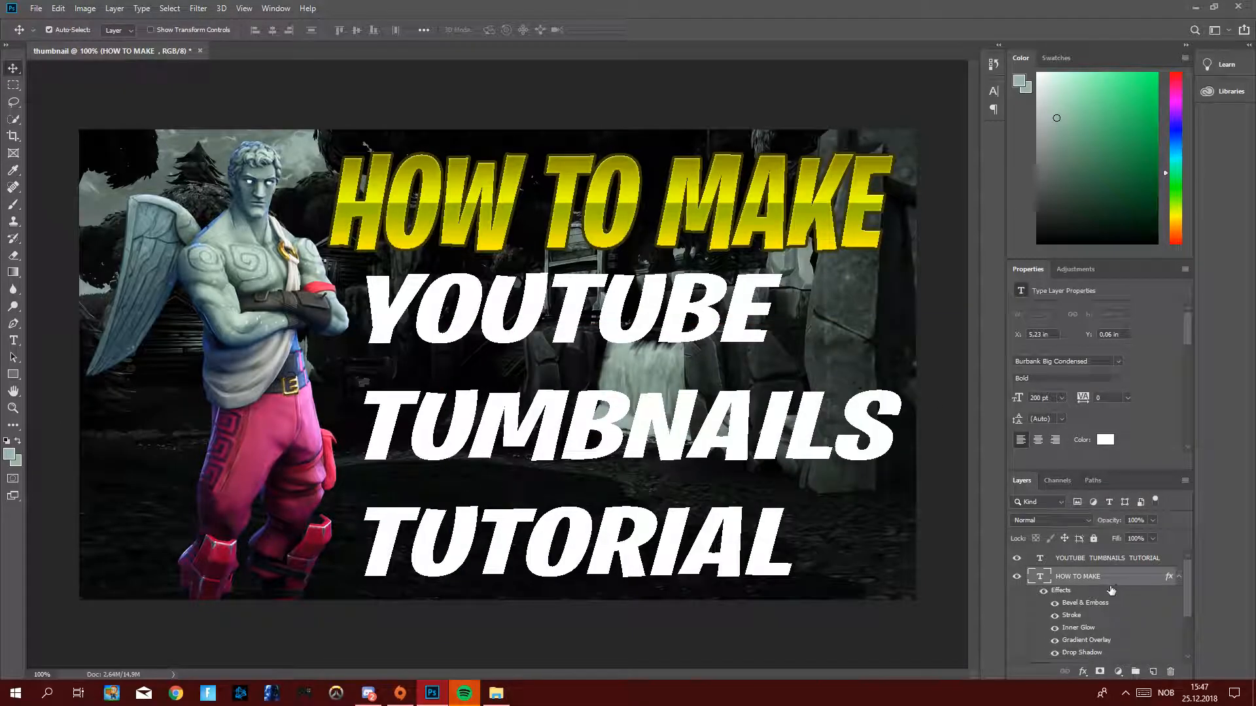
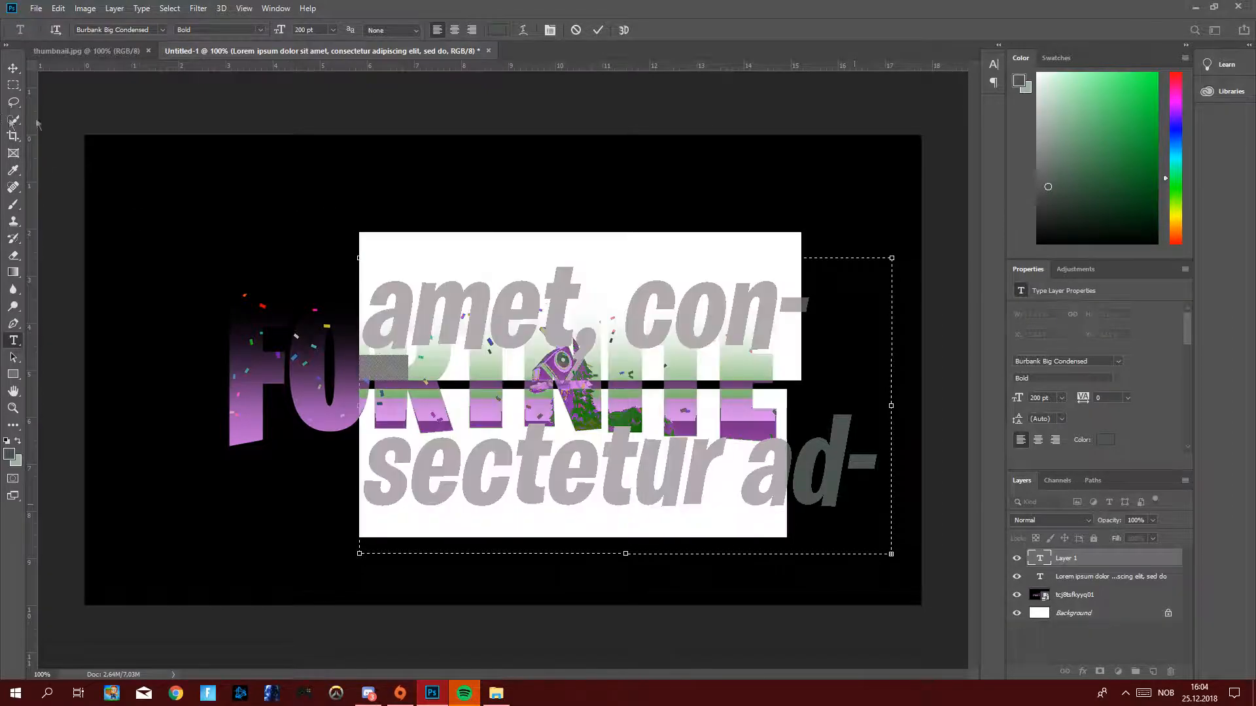
text(\eiusmod)
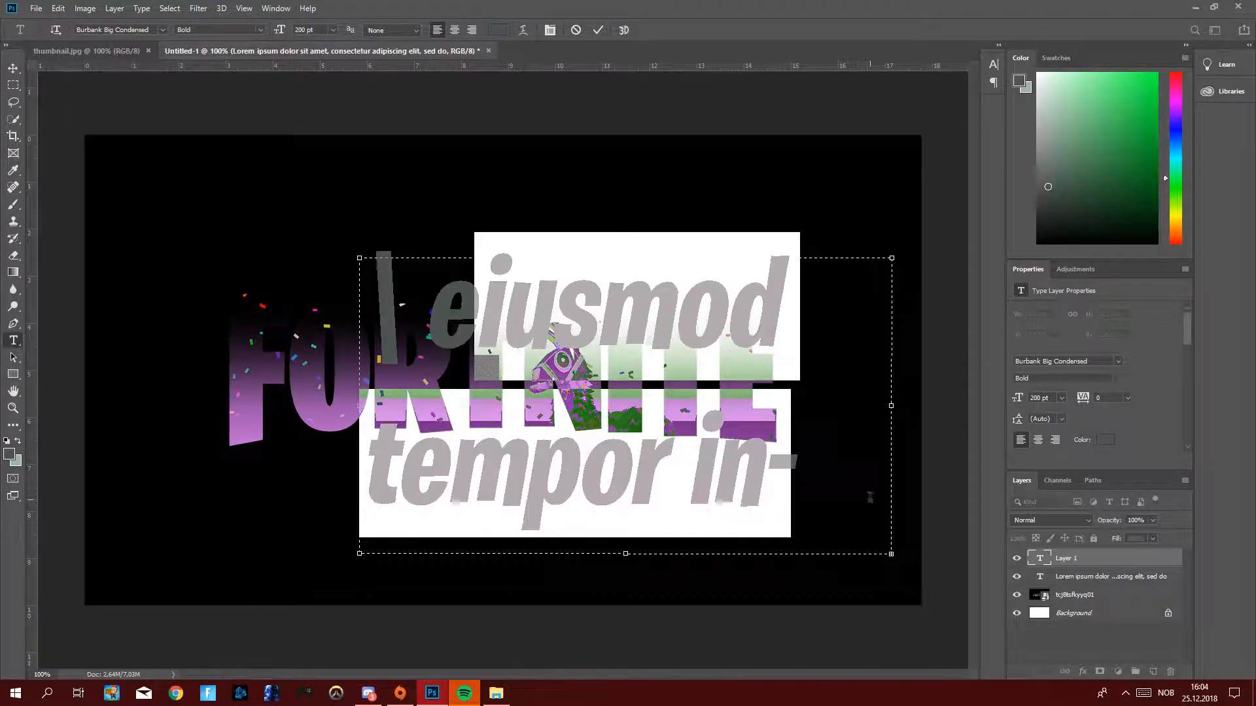
key(BackSpace)
drag(817, 466, 417, 314)
key(BackSpace)
key(BackSpace)
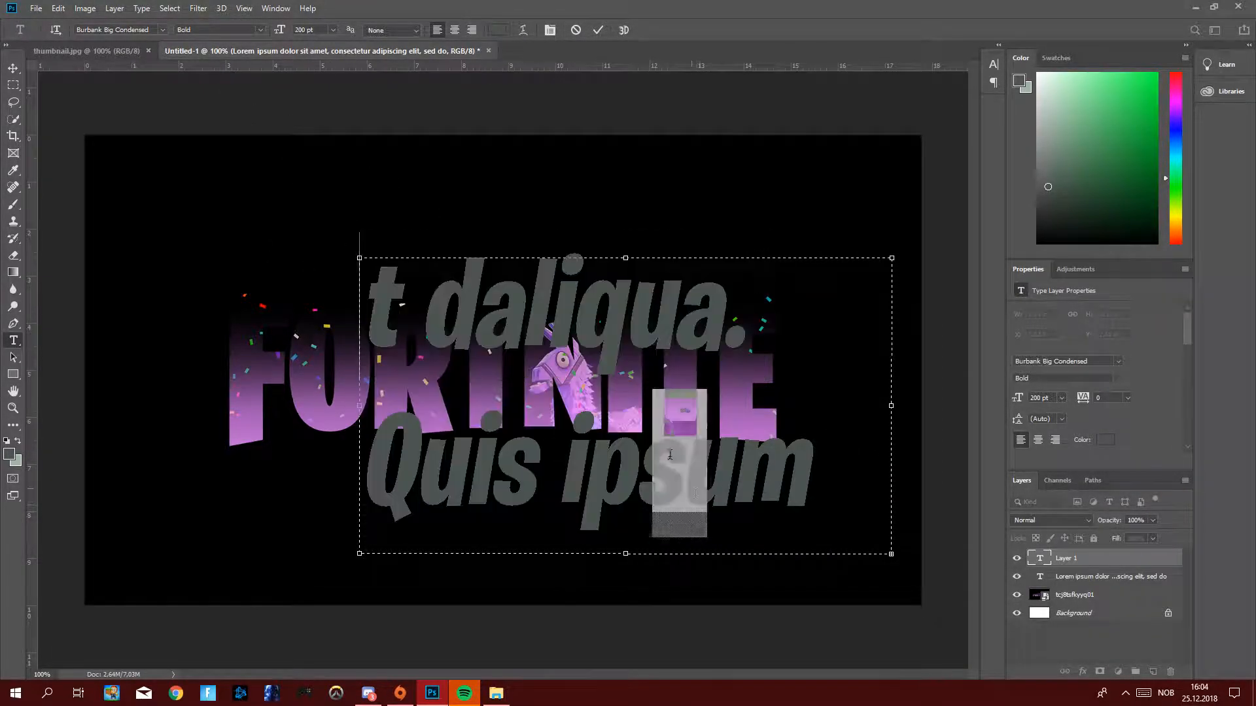
drag(678, 466, 359, 288)
key(BackSpace)
drag(746, 465, 428, 307)
key(BackSpace)
triple_click(643, 358)
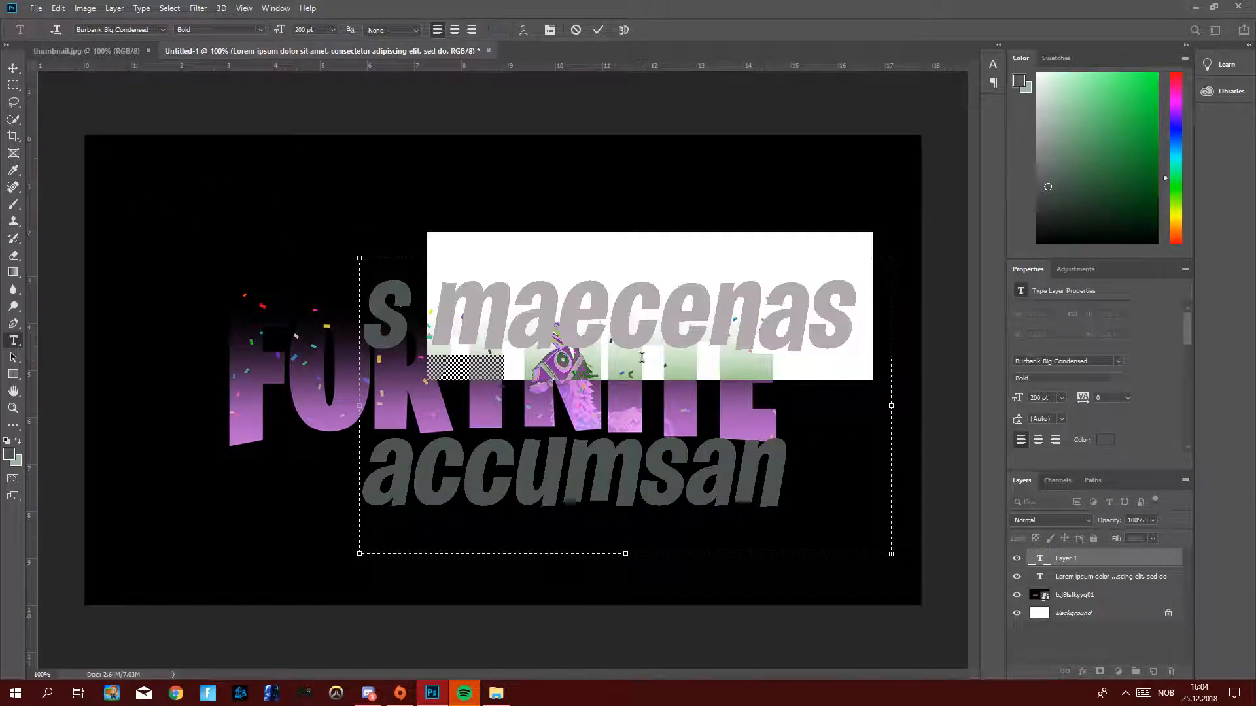
key(BackSpace)
double_click(641, 358)
double_click(641, 358)
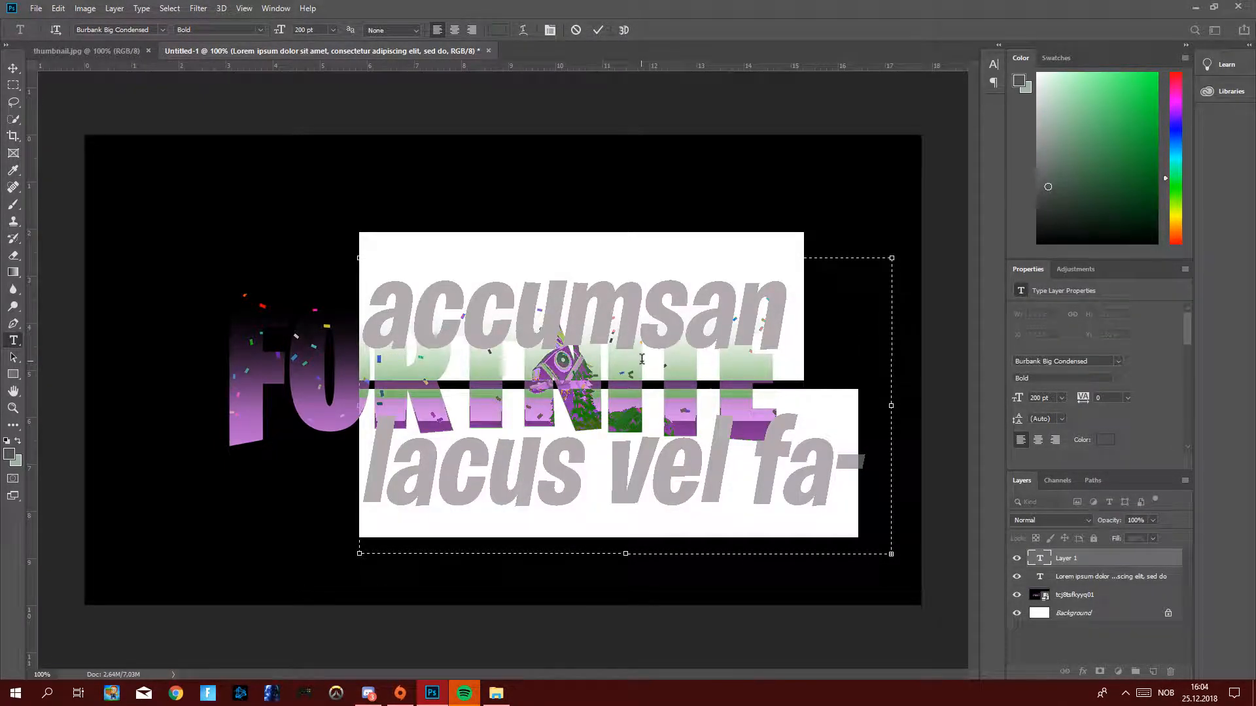
key(BackSpace)
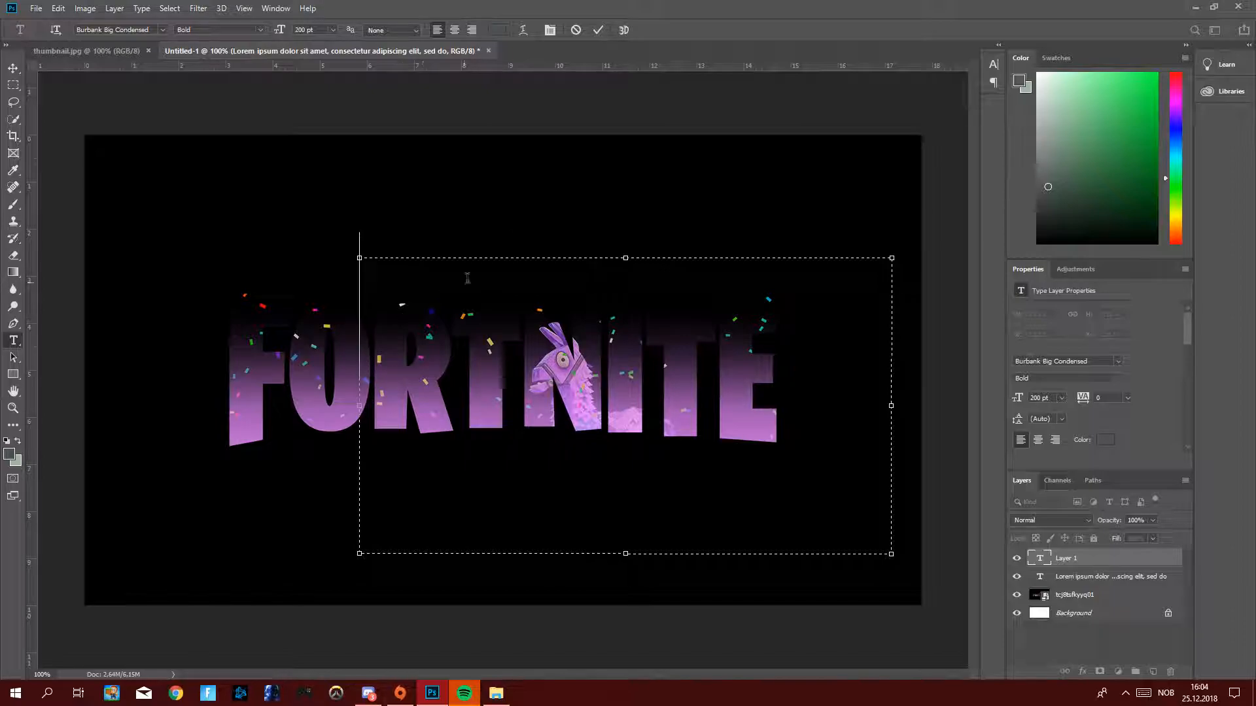
key(Escape)
drag(268, 356, 273, 370)
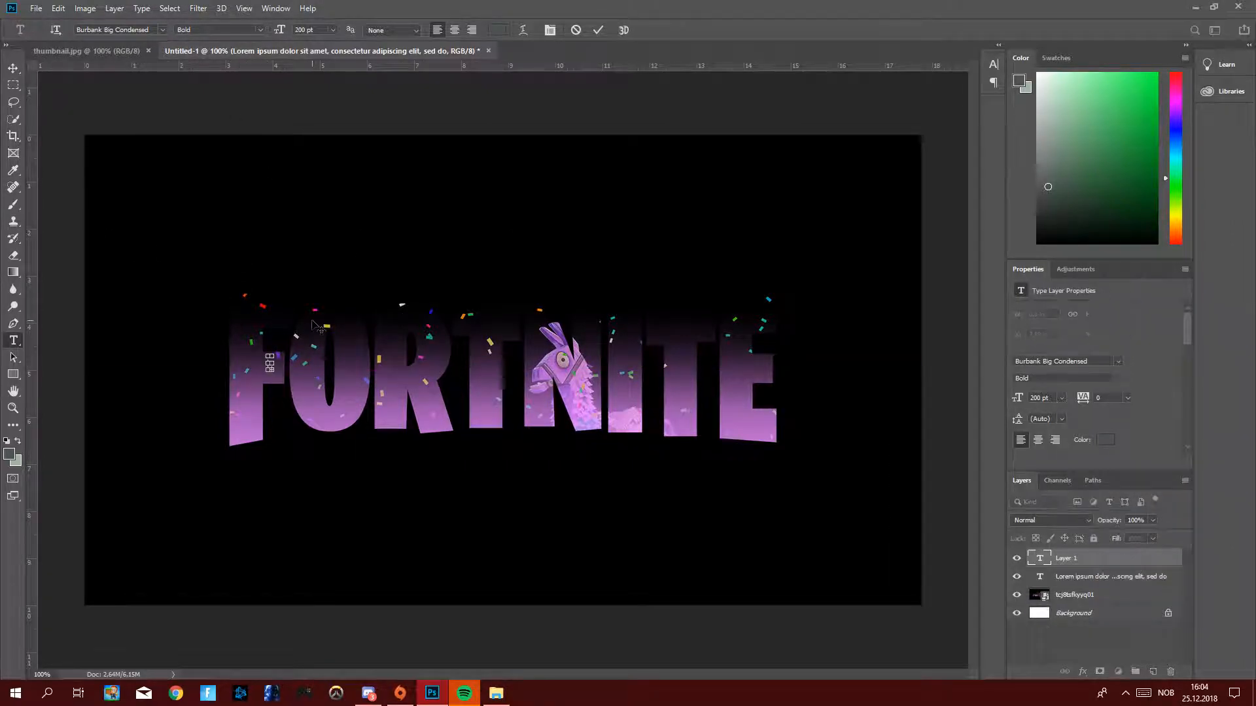
click(275, 336)
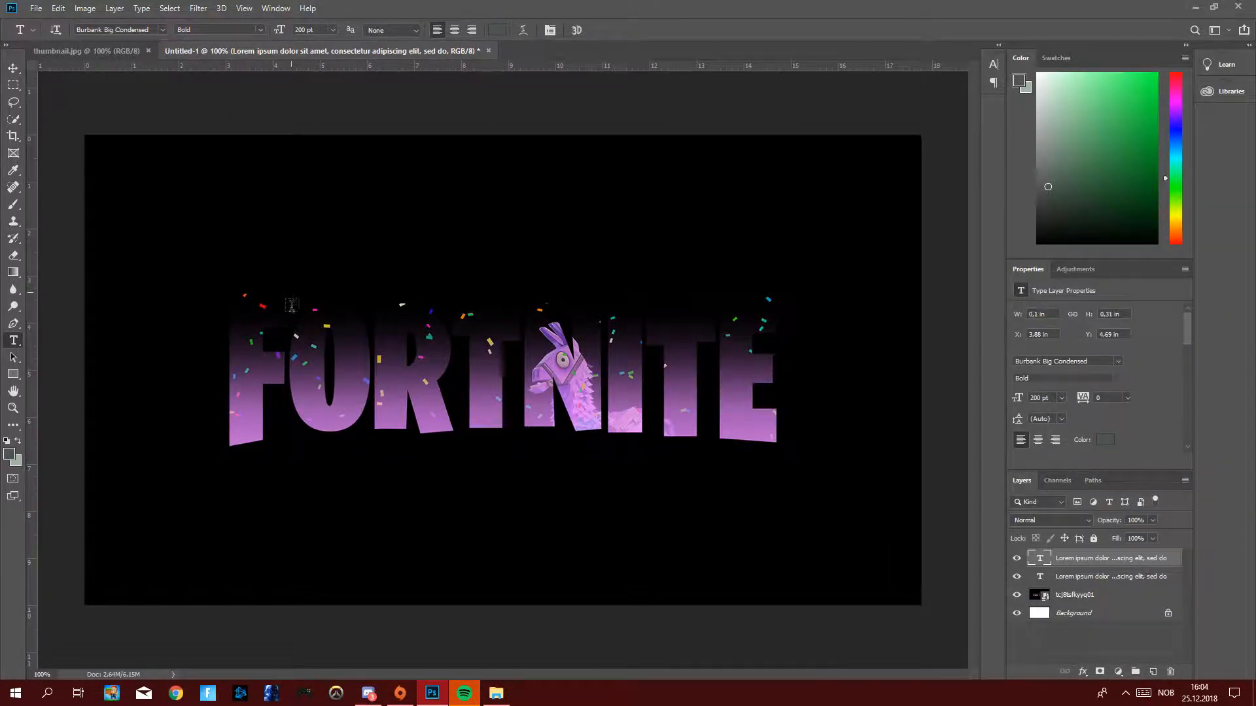
Add a new text line reading HOW TO MAKE above the FORTNITE artwork.
click(291, 293)
key(BackSpace)
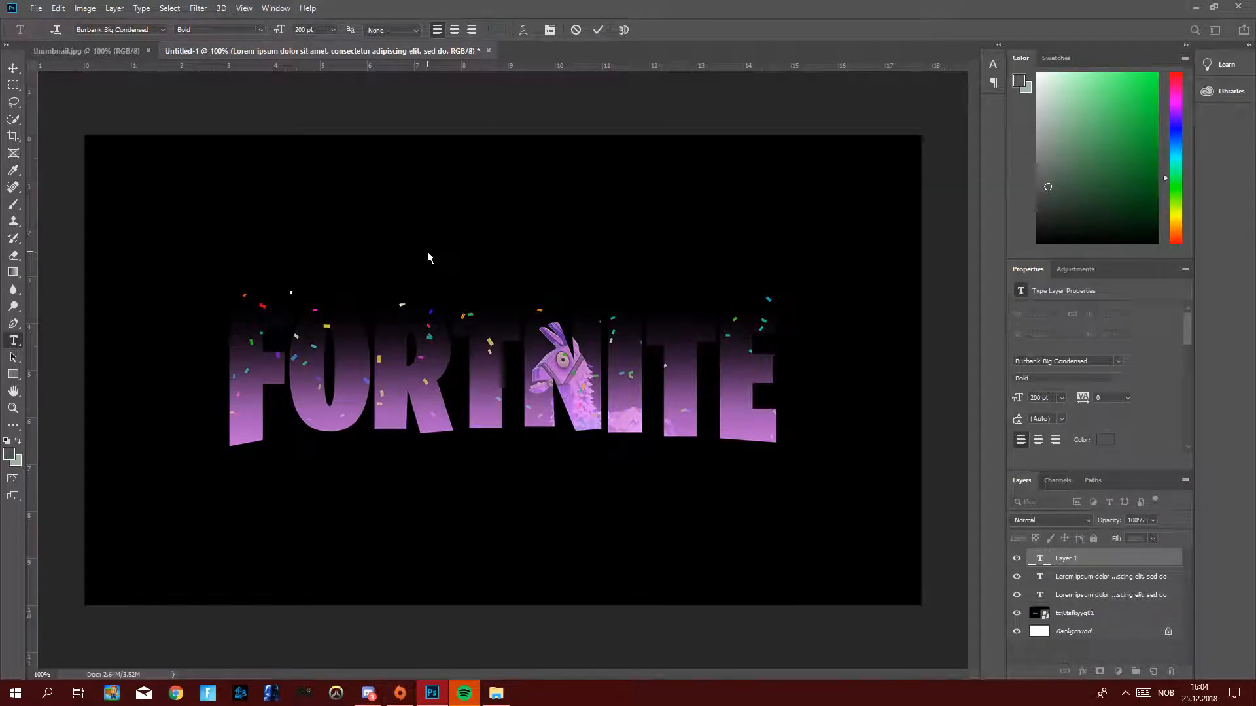
text(HOW TO MAKE)
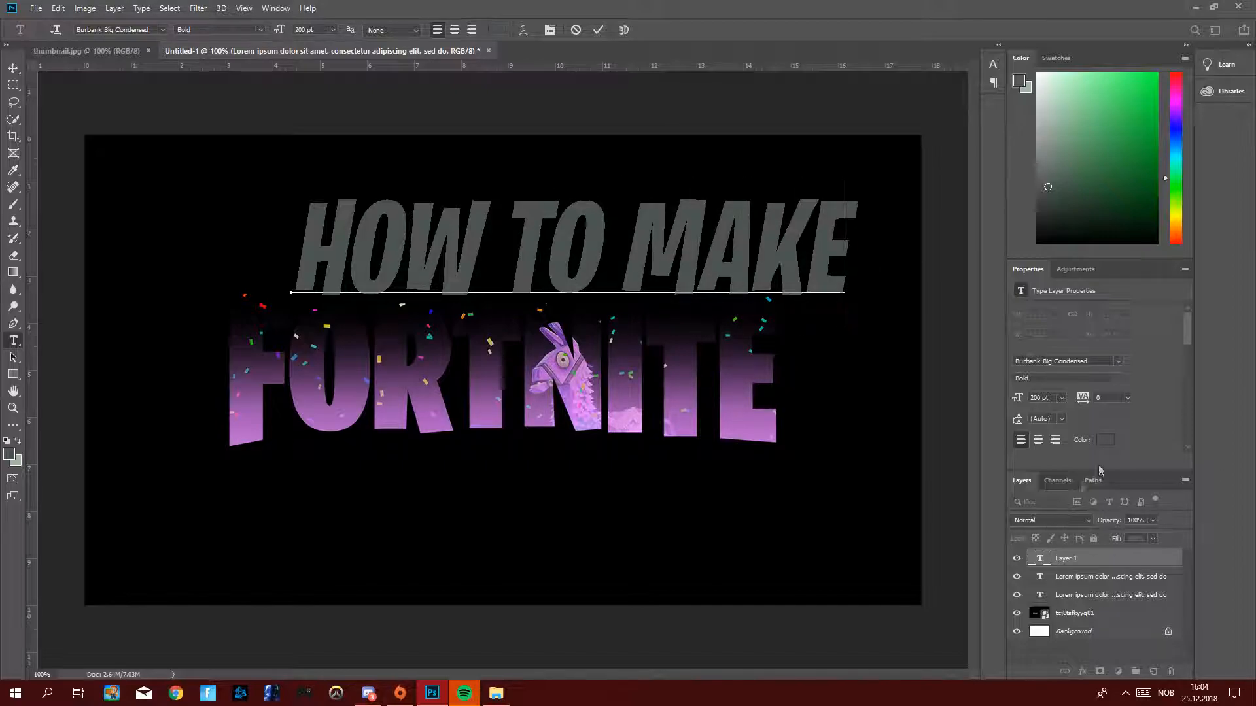
Set the HOW TO MAKE text's color to white ffffff.
click(1113, 442)
text(ffffff)
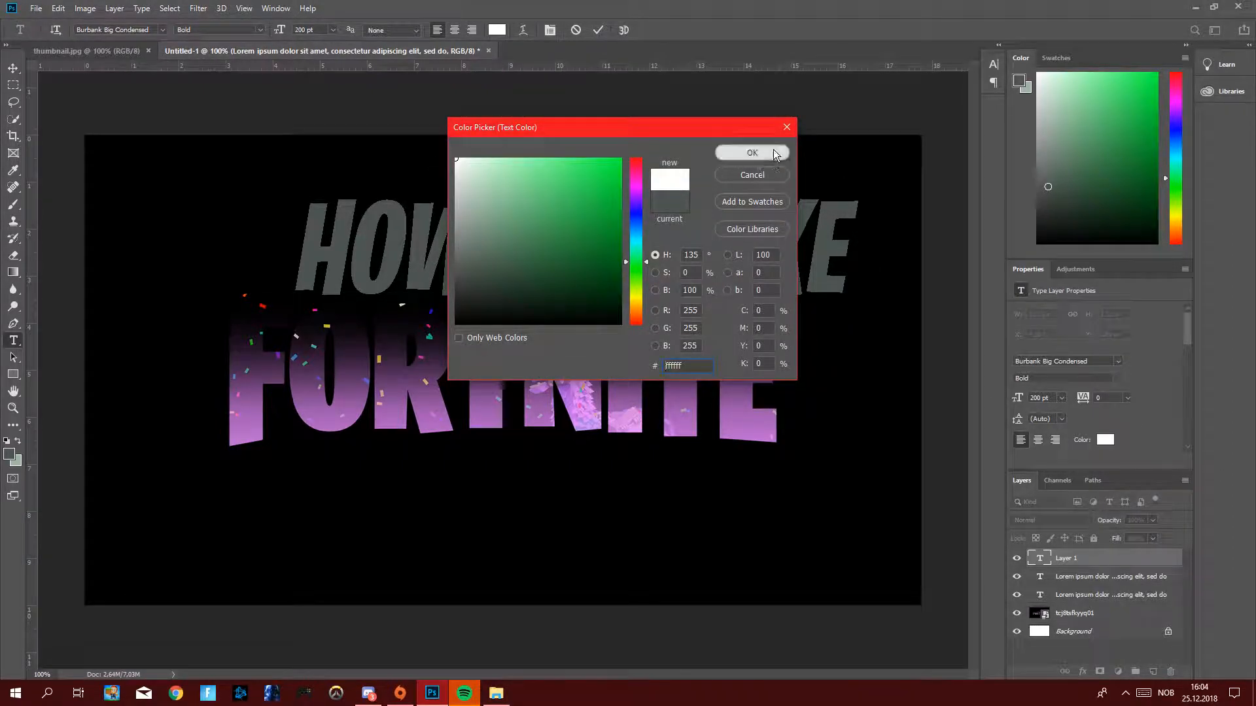
key(Return)
click(1079, 559)
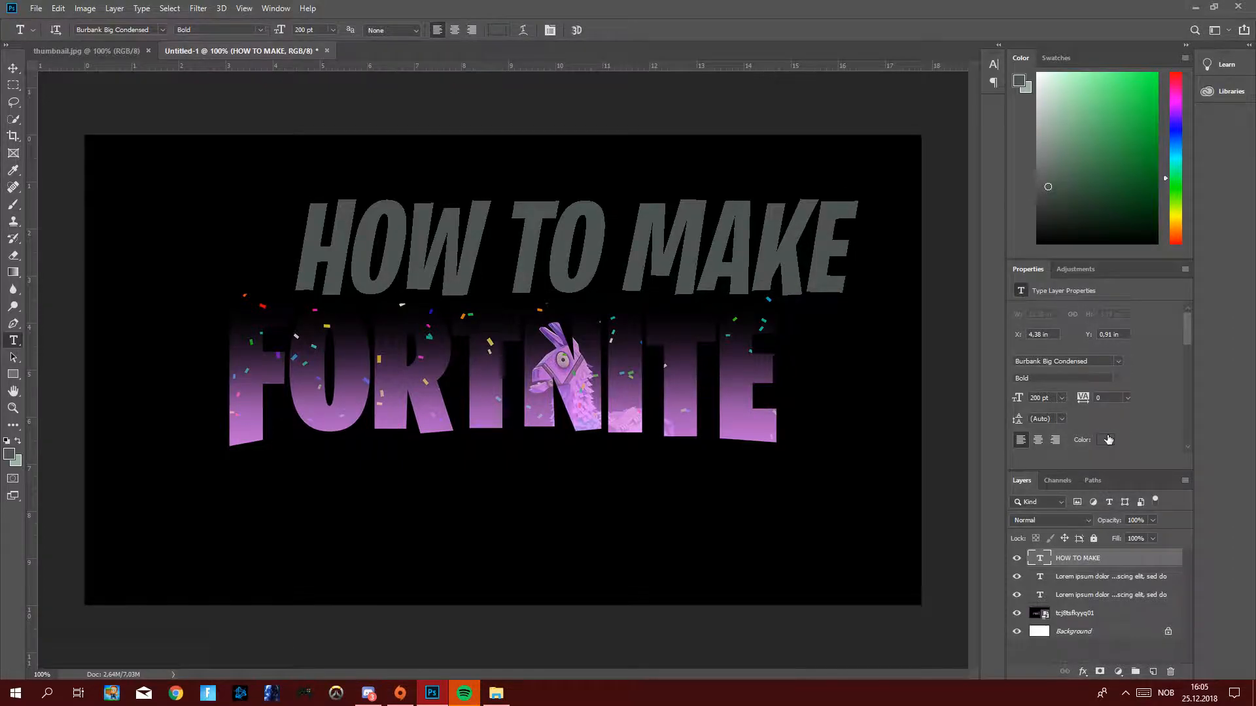
click(1105, 440)
text(ffffff)
key(Return)
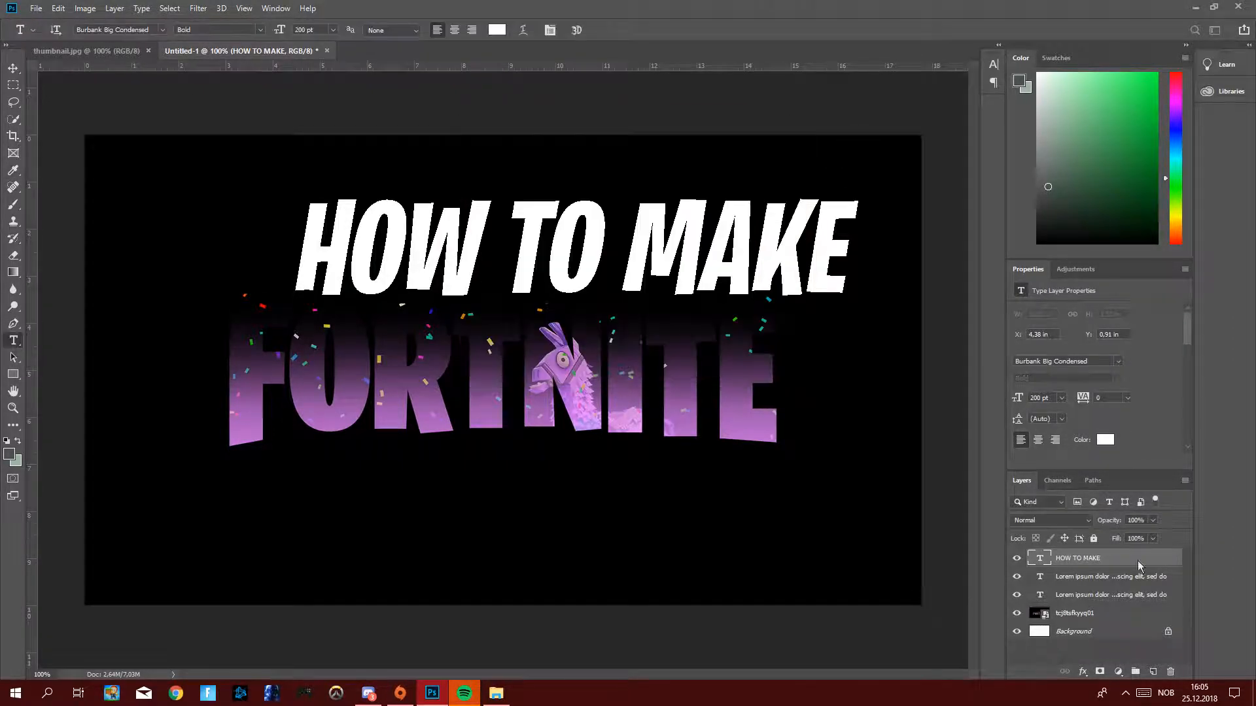
Delete the two leftover Lorem ipsum text layers beneath the HOW TO MAKE layer.
click(1130, 578)
key(Delete)
key(Delete)
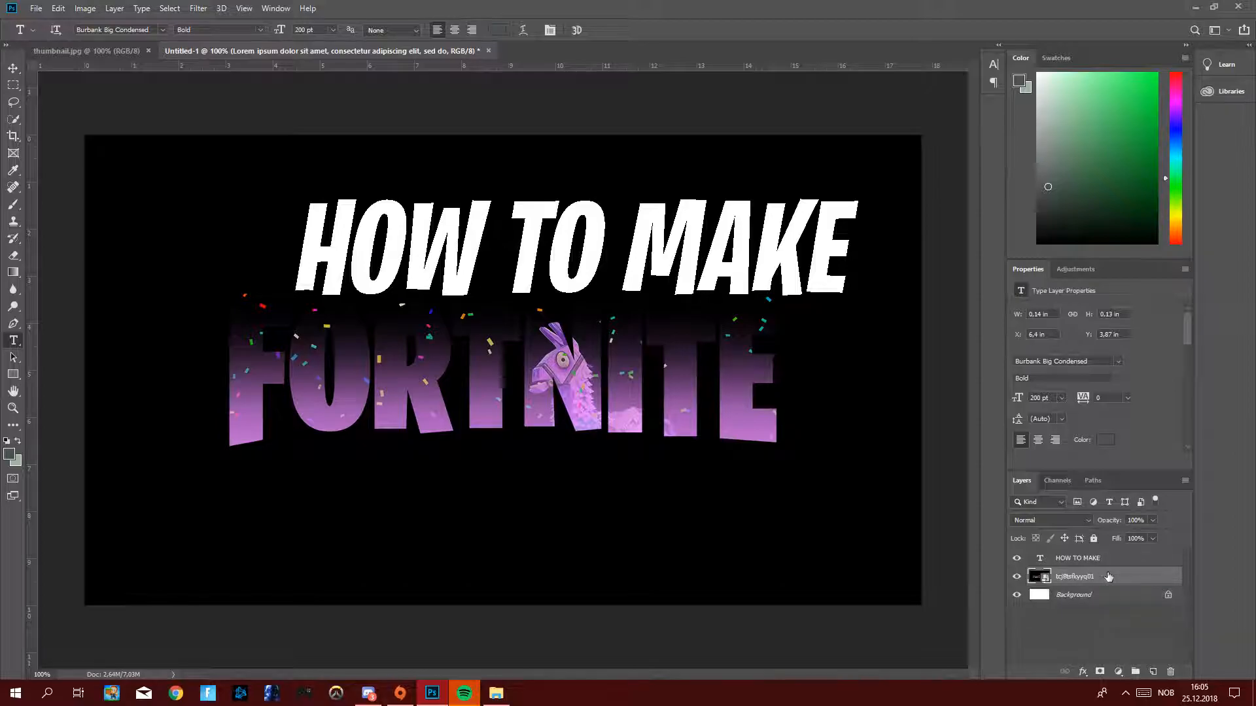
Give the HOW TO MAKE layer the yellow gradient preset style and center the title above the FORTNITE artwork.
click(1083, 554)
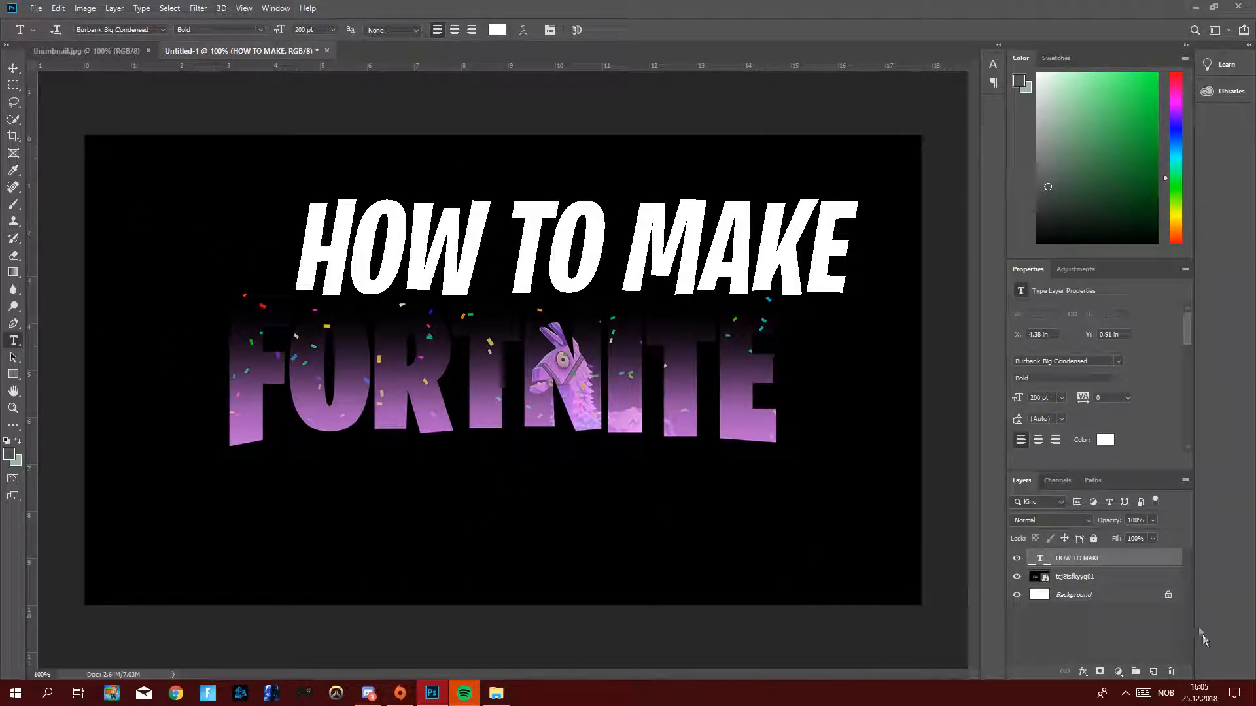
double_click(1120, 558)
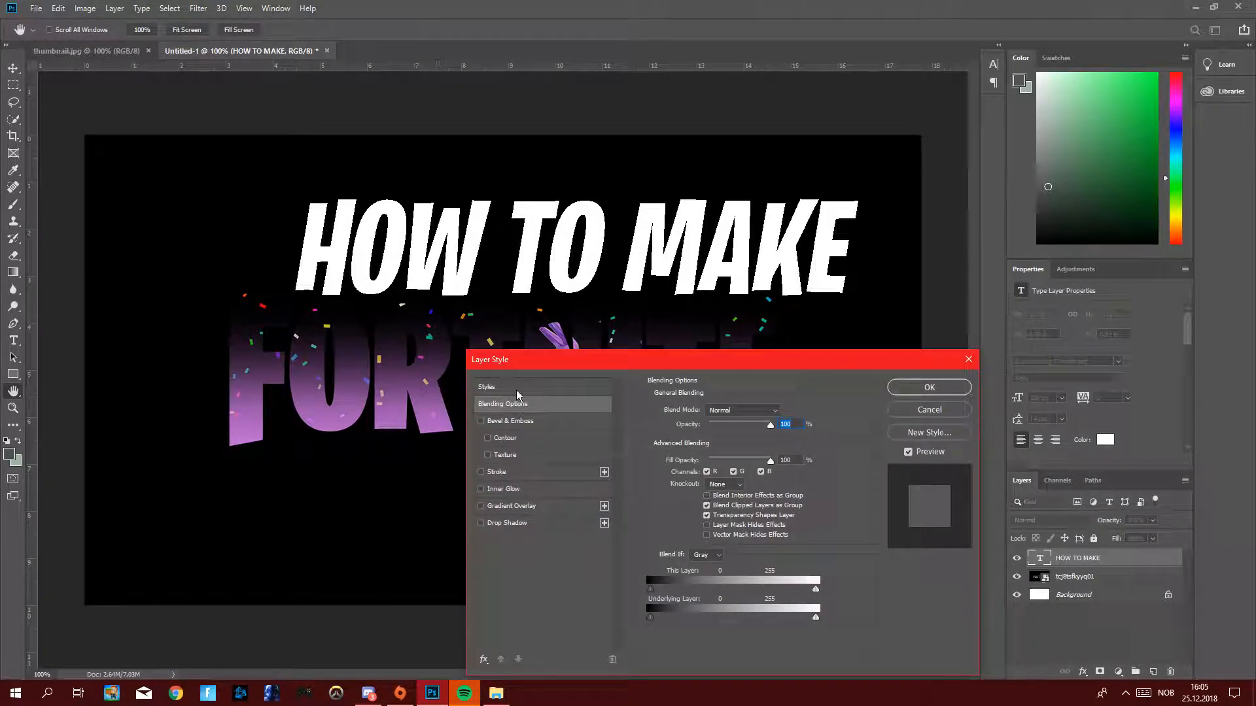
click(673, 461)
click(929, 387)
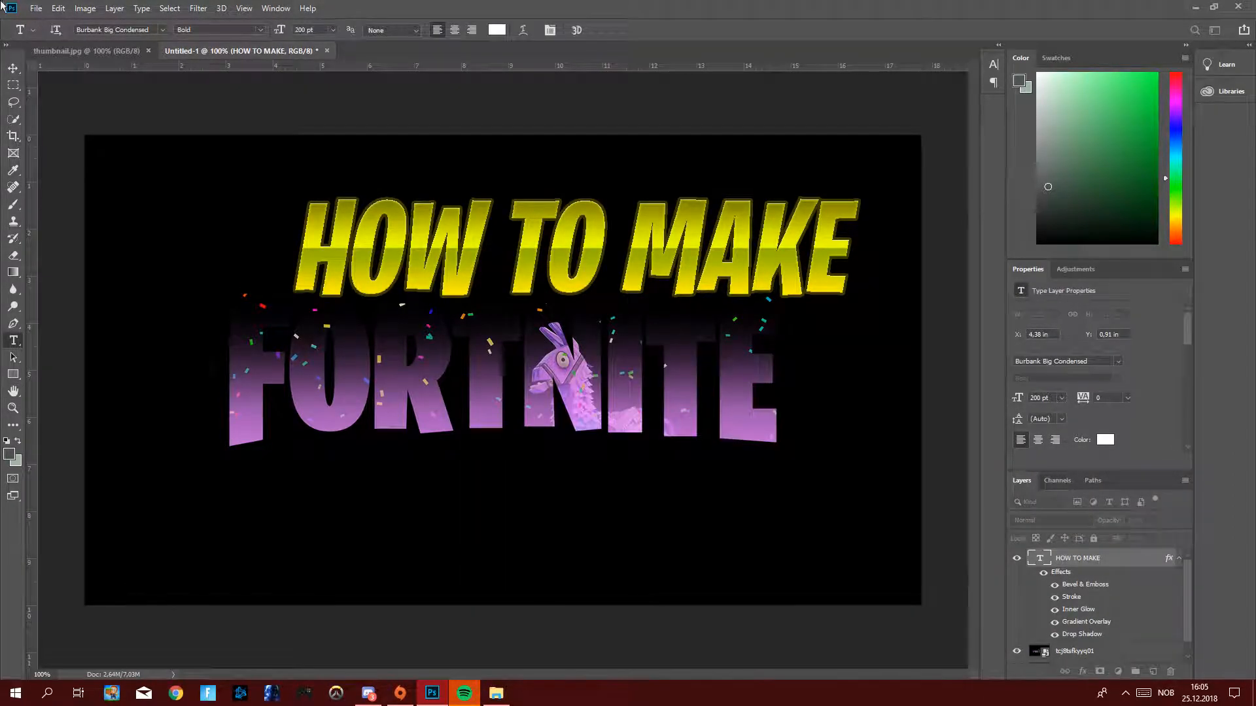
click(13, 68)
drag(492, 241, 402, 243)
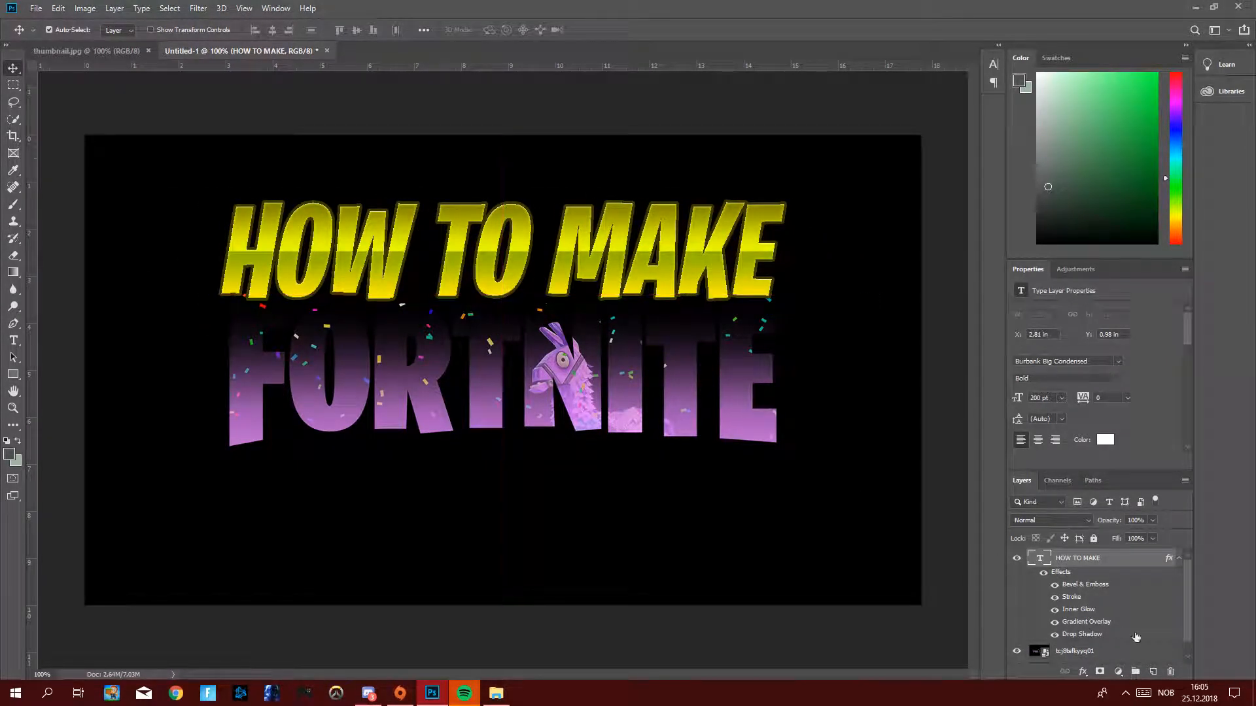
Hide all effects of the HOW TO MAKE layer, including Bevel & Emboss, Stroke, Inner Glow, Gradient Overlay and Drop Shadow.
click(1180, 560)
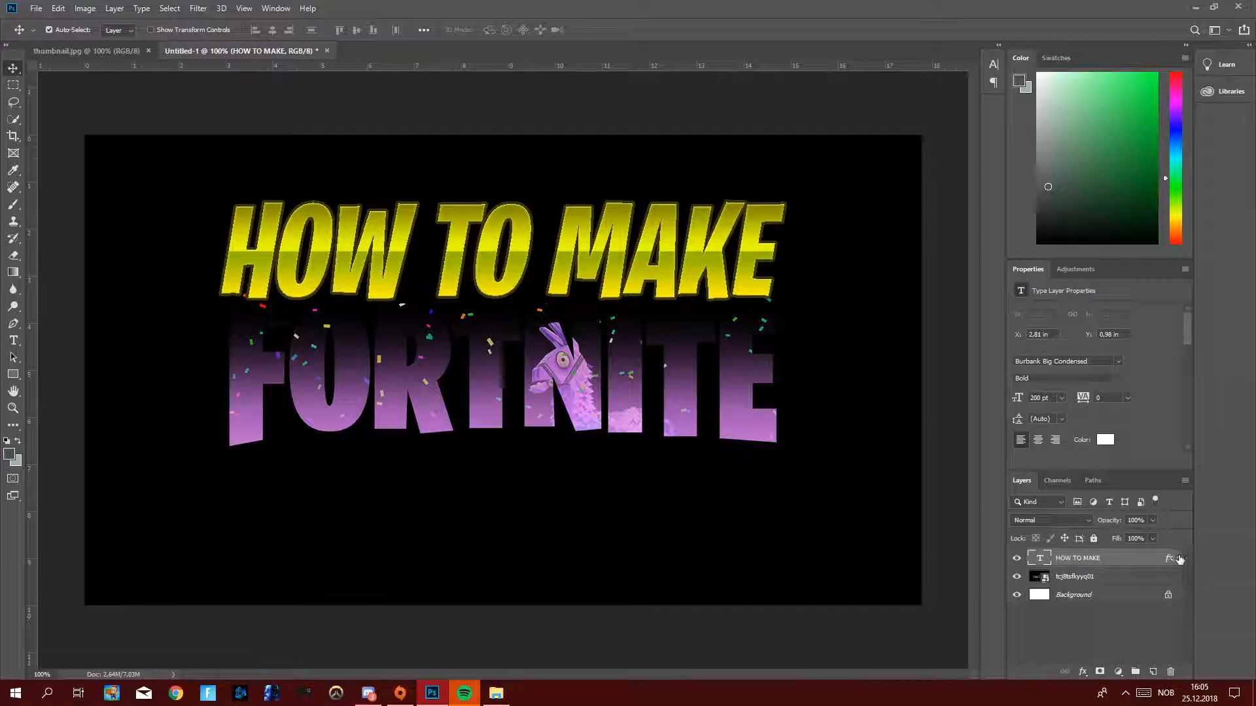
click(1180, 560)
click(1044, 574)
click(1054, 586)
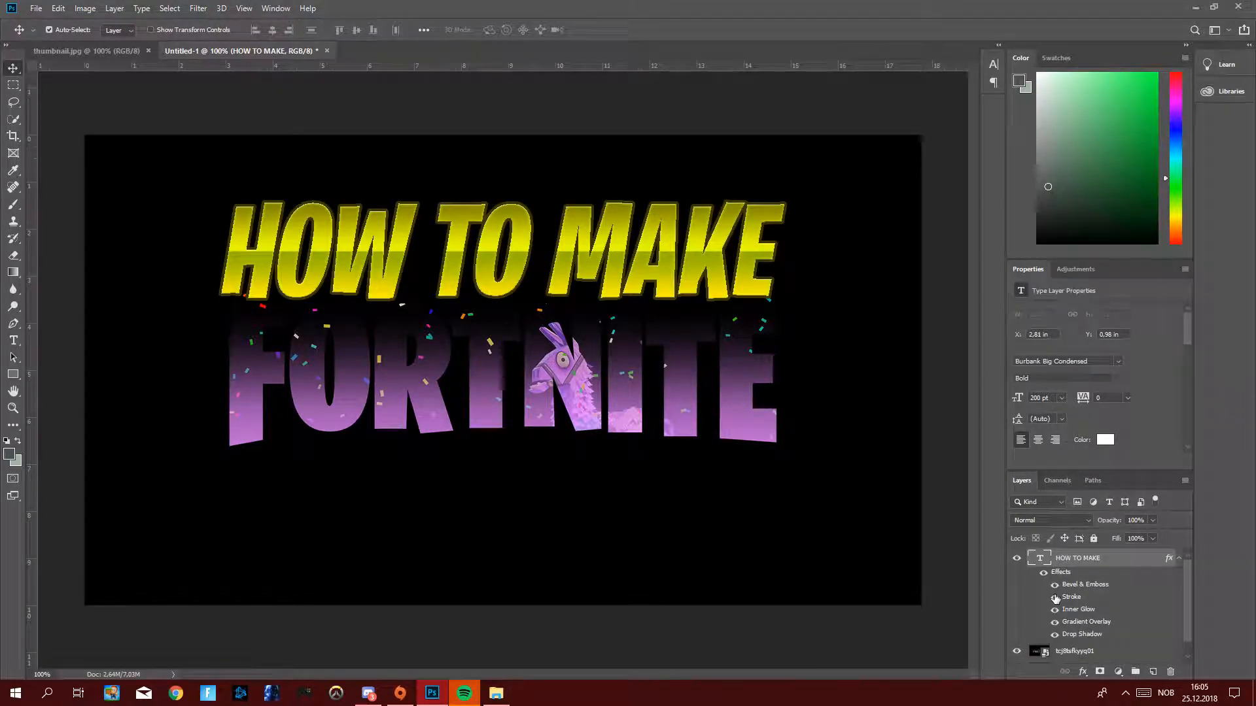
click(1054, 596)
click(1044, 573)
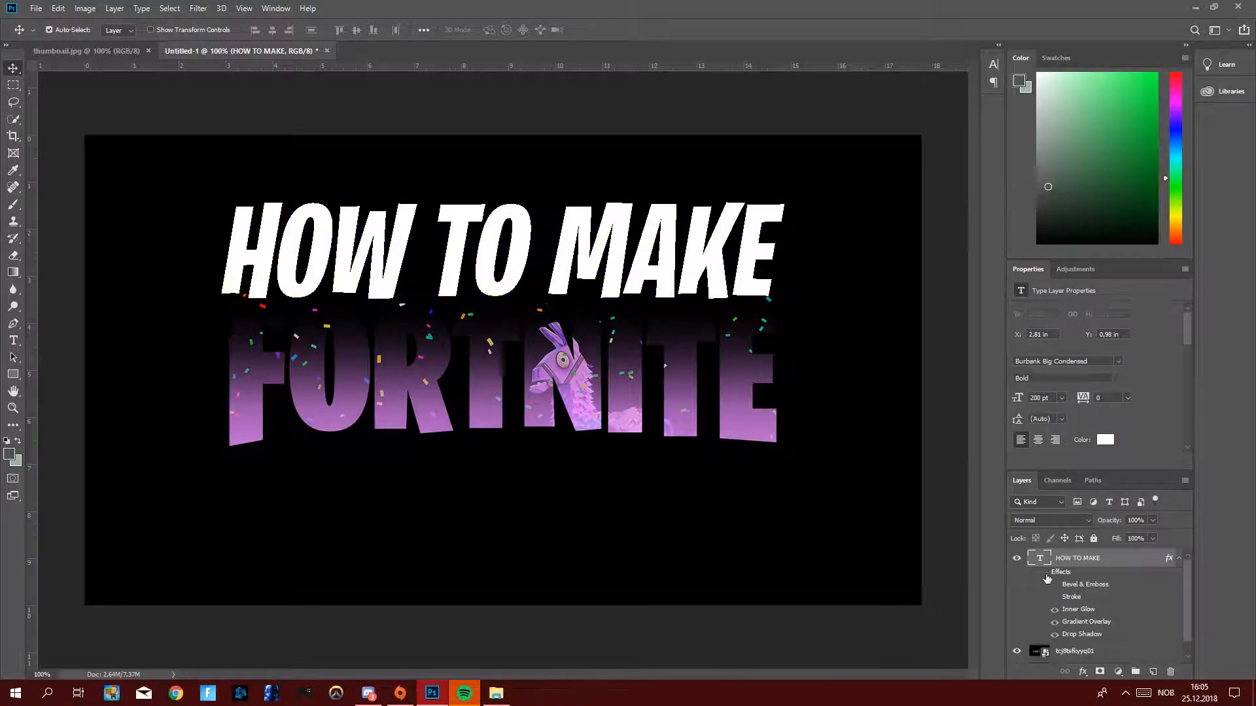
click(1054, 615)
click(1055, 610)
click(1054, 622)
Duplicate the HOW TO MAKE layer and collapse the effect lists of both title layers.
key(ctrl+j)
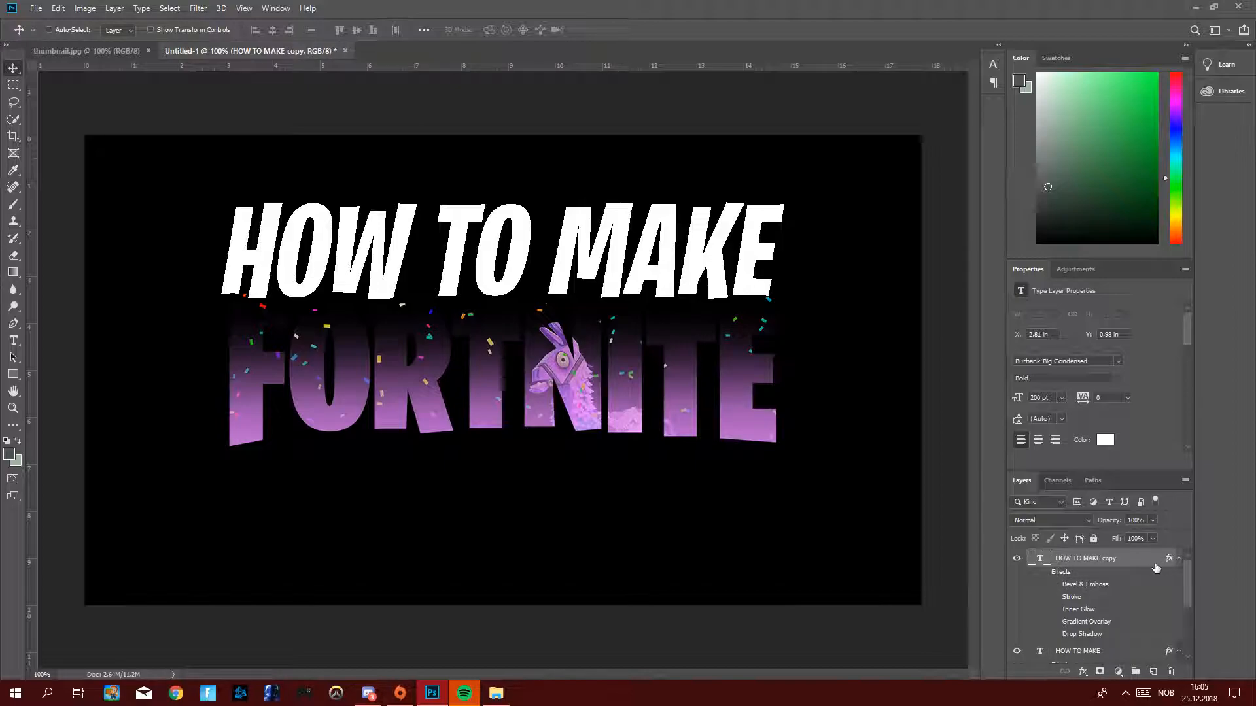
scroll(1131, 591, up, 1)
scroll(1130, 592, down, 3)
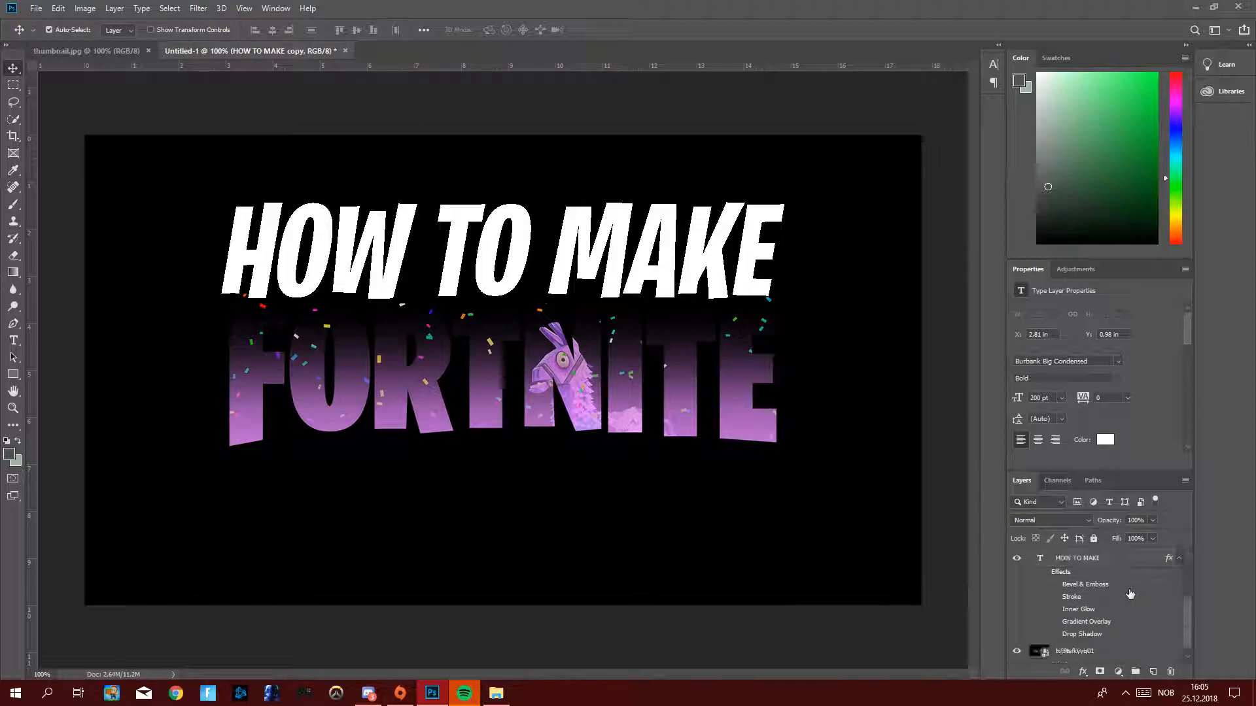
scroll(1130, 593, up, 3)
click(1178, 560)
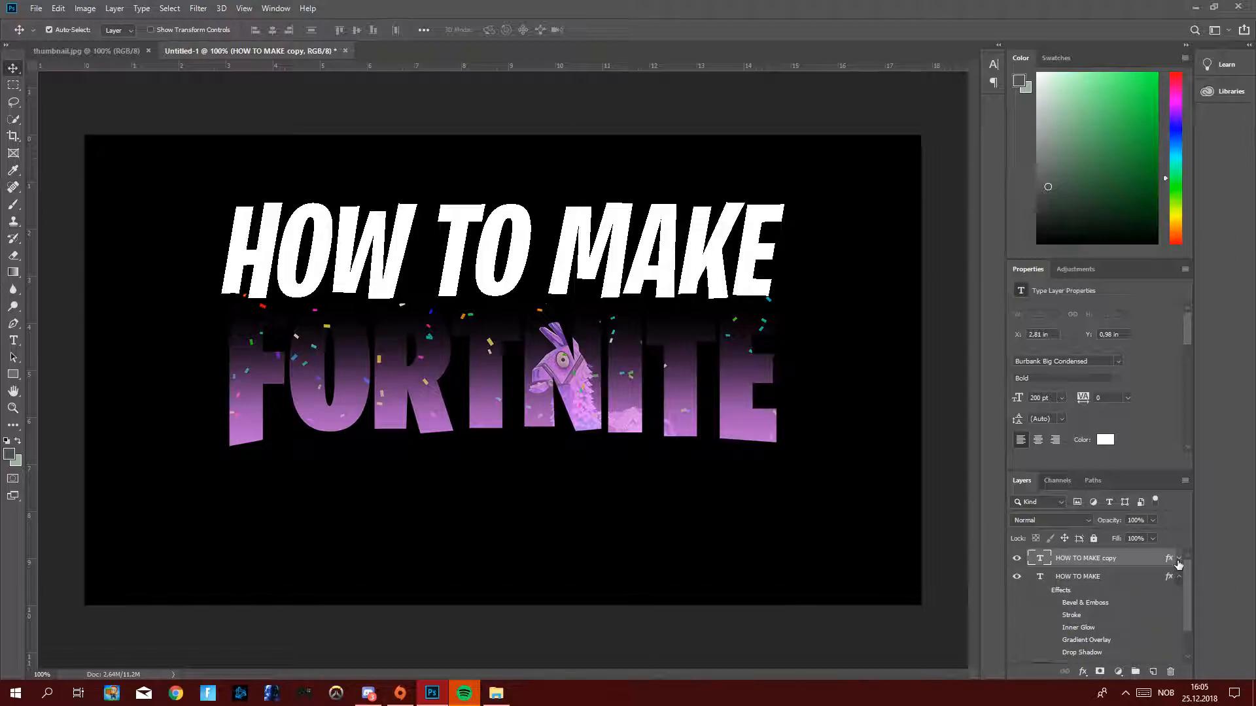
click(1179, 577)
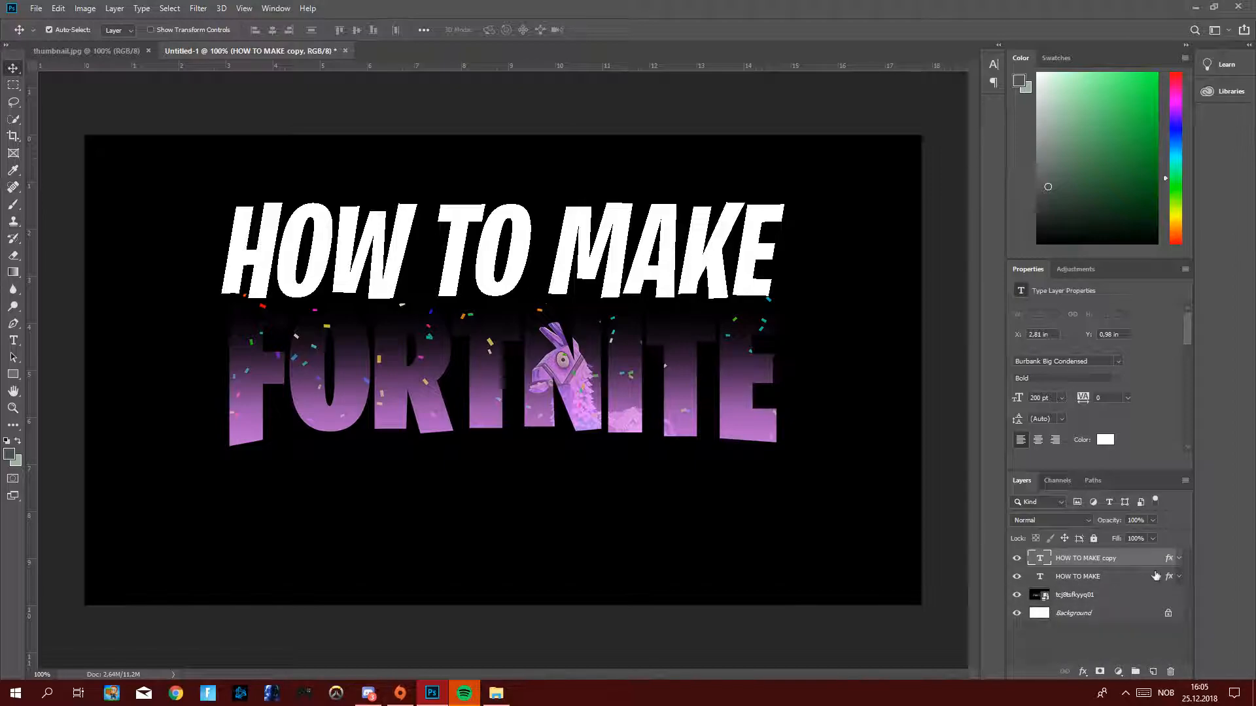
Show the original HOW TO MAKE layer's effects again, including Bevel & Emboss, Stroke, Inner Glow, Gradient Overlay and Drop Shadow.
click(1179, 577)
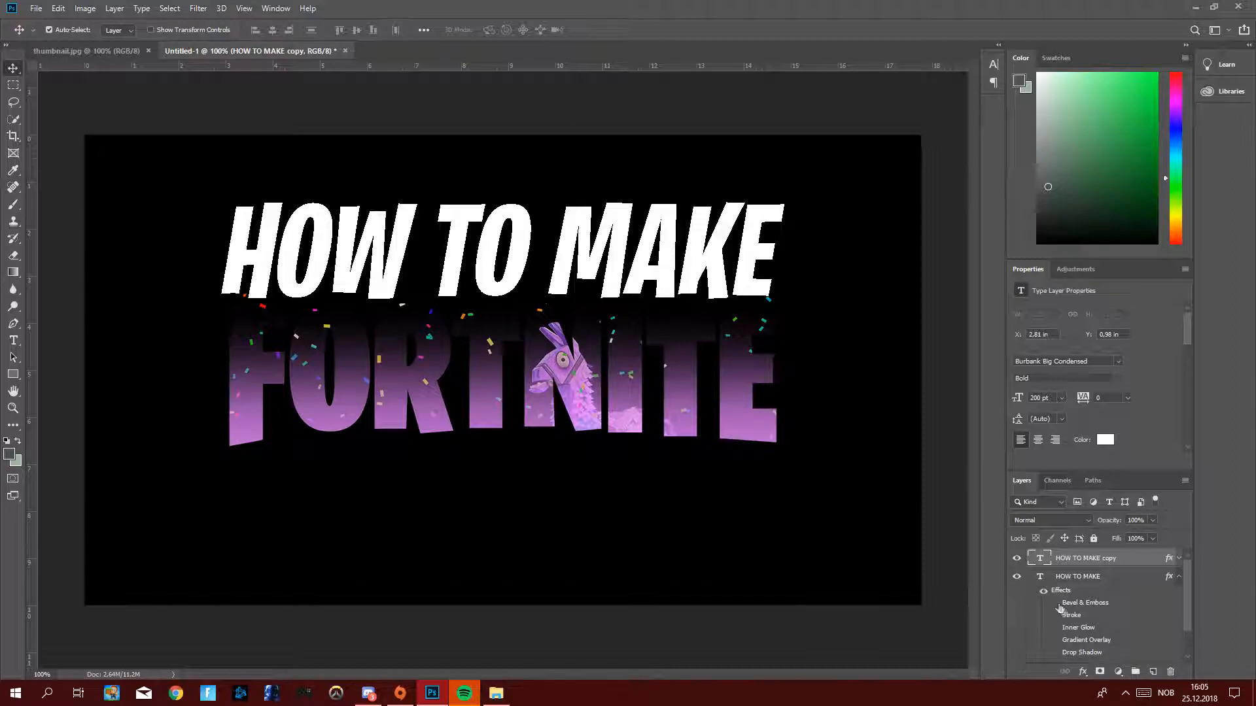
click(1060, 613)
click(1054, 604)
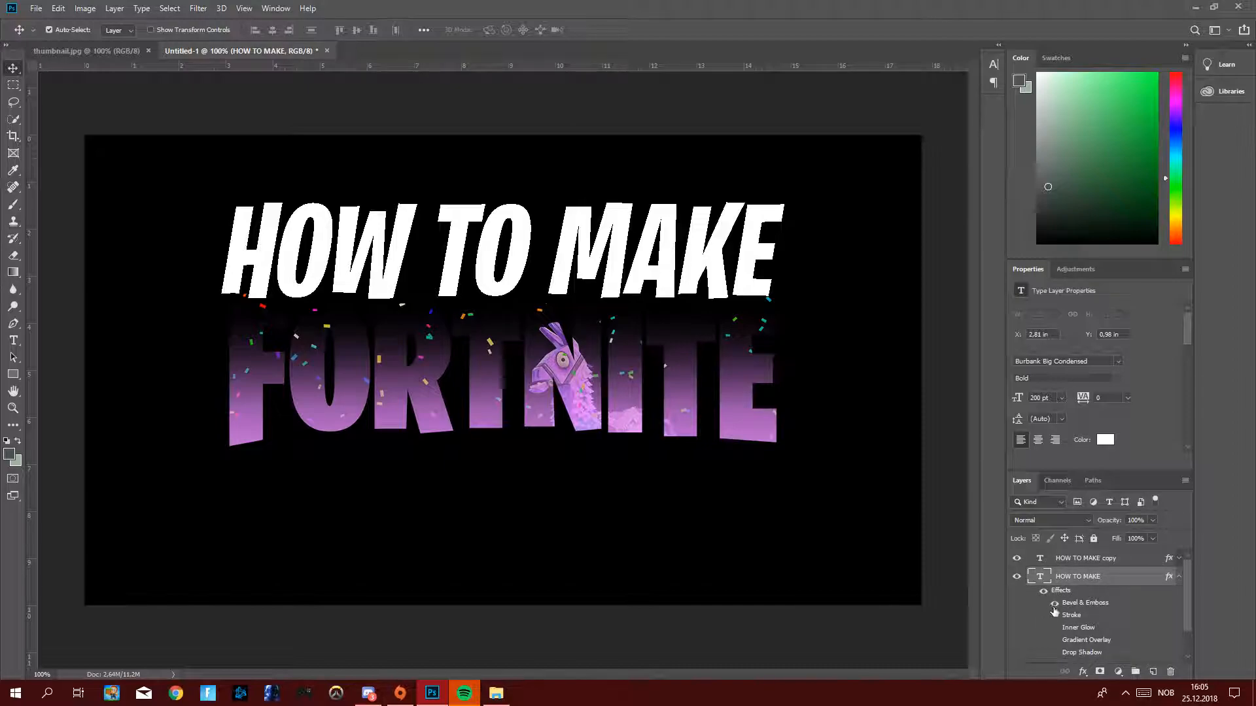
click(1053, 615)
click(1054, 627)
scroll(1056, 617, down, 1)
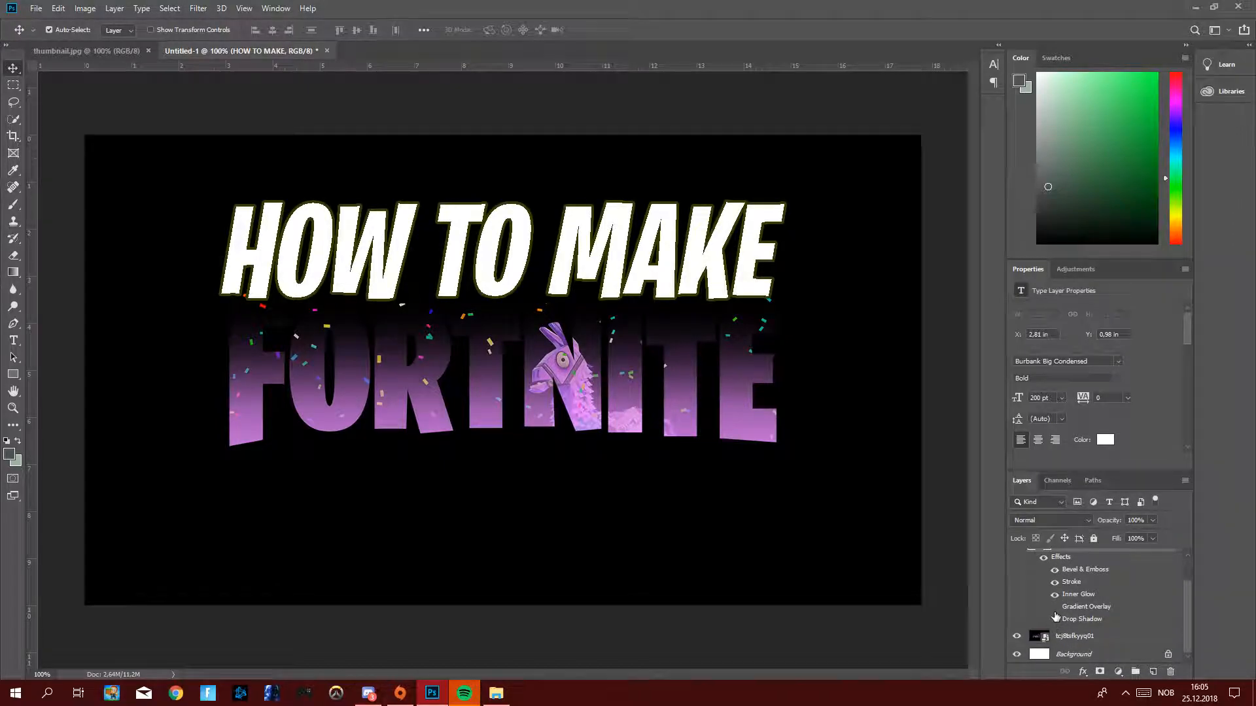
click(1053, 619)
scroll(1120, 594, up, 1)
Move the HOW TO MAKE copy layer beneath the original title layer and set its Fill to 0%.
click(1179, 579)
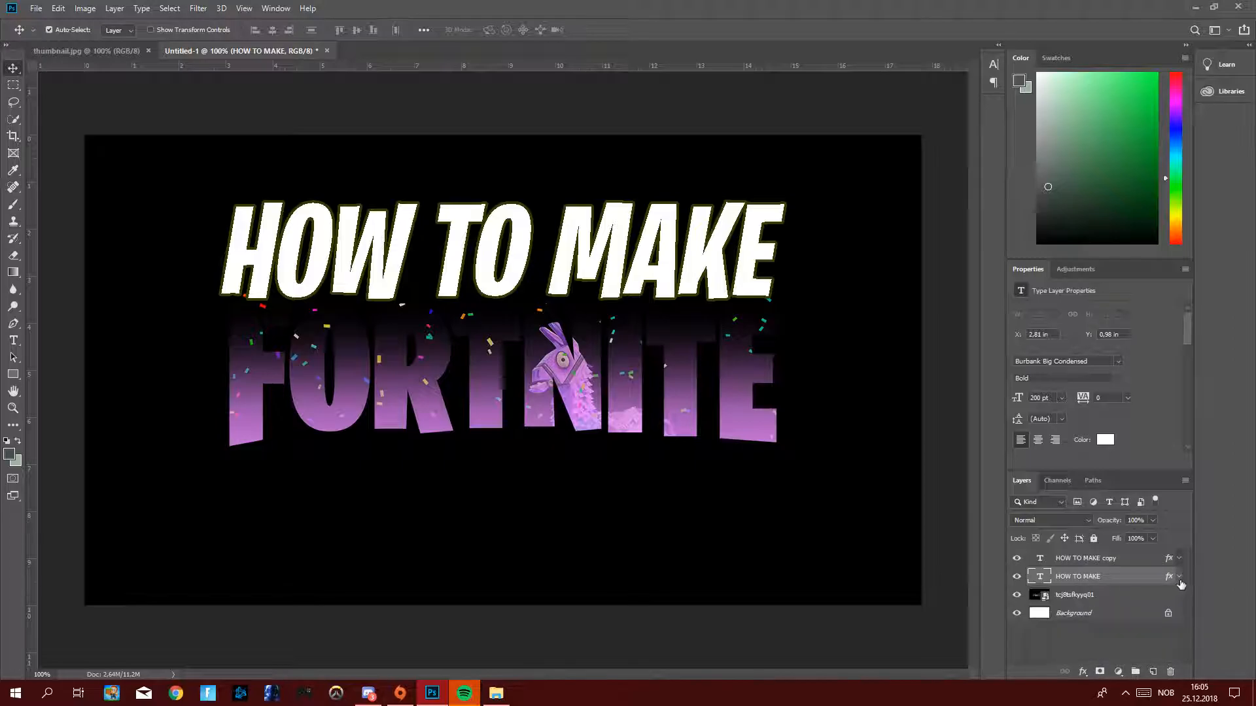
drag(1111, 559, 1112, 584)
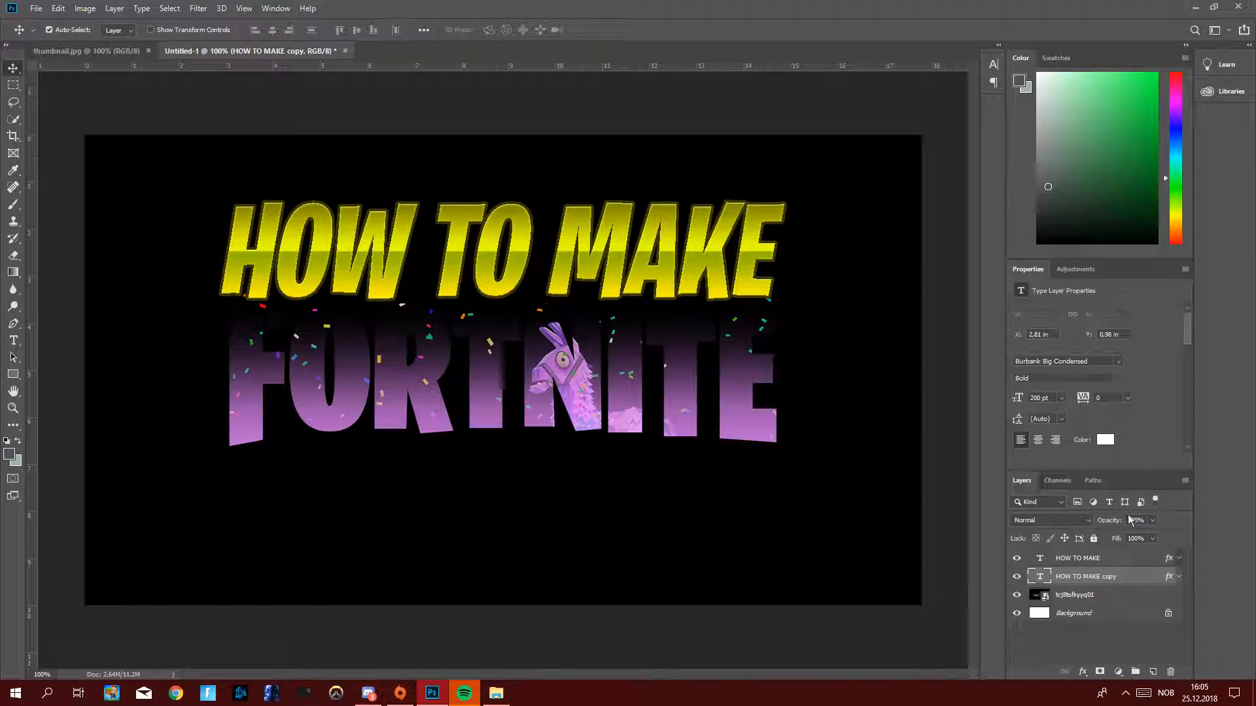
click(1152, 538)
Change the Stroke colour of the HOW TO MAKE copy layer to purple (#912683).
click(1104, 577)
double_click(1130, 583)
click(485, 472)
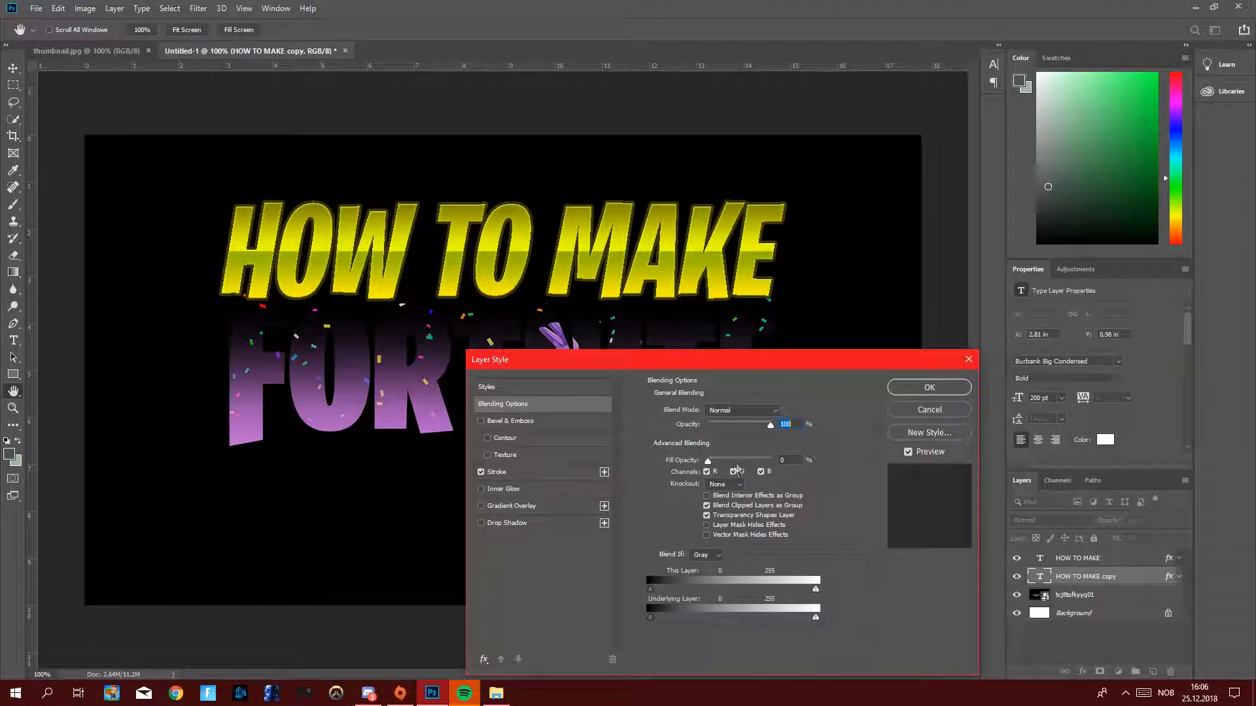
click(499, 470)
click(679, 504)
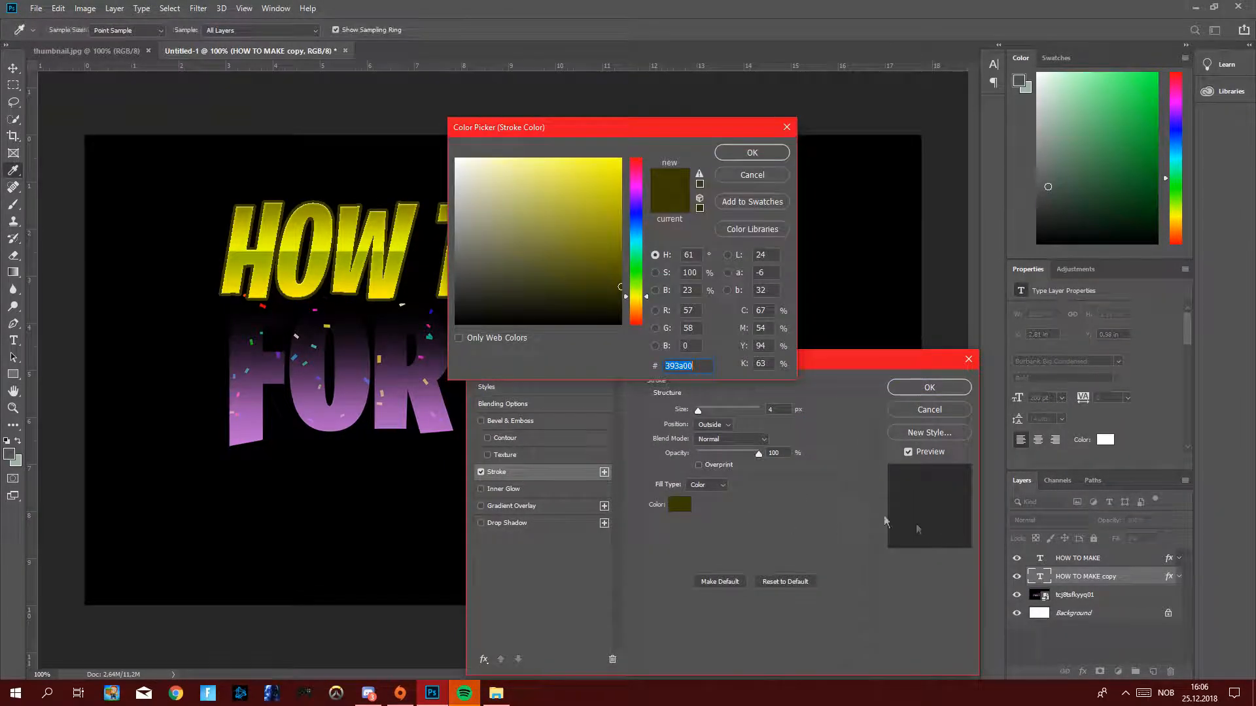
click(636, 171)
drag(661, 174, 653, 183)
drag(576, 216, 535, 205)
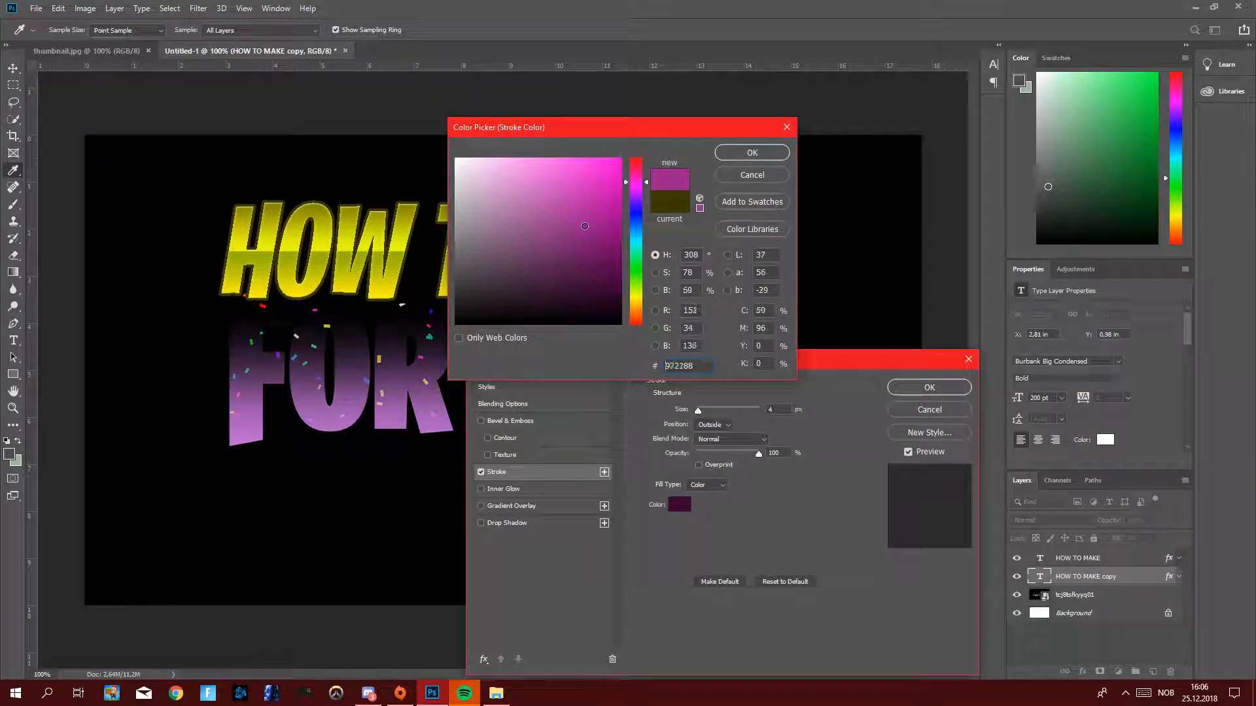
click(752, 153)
click(929, 387)
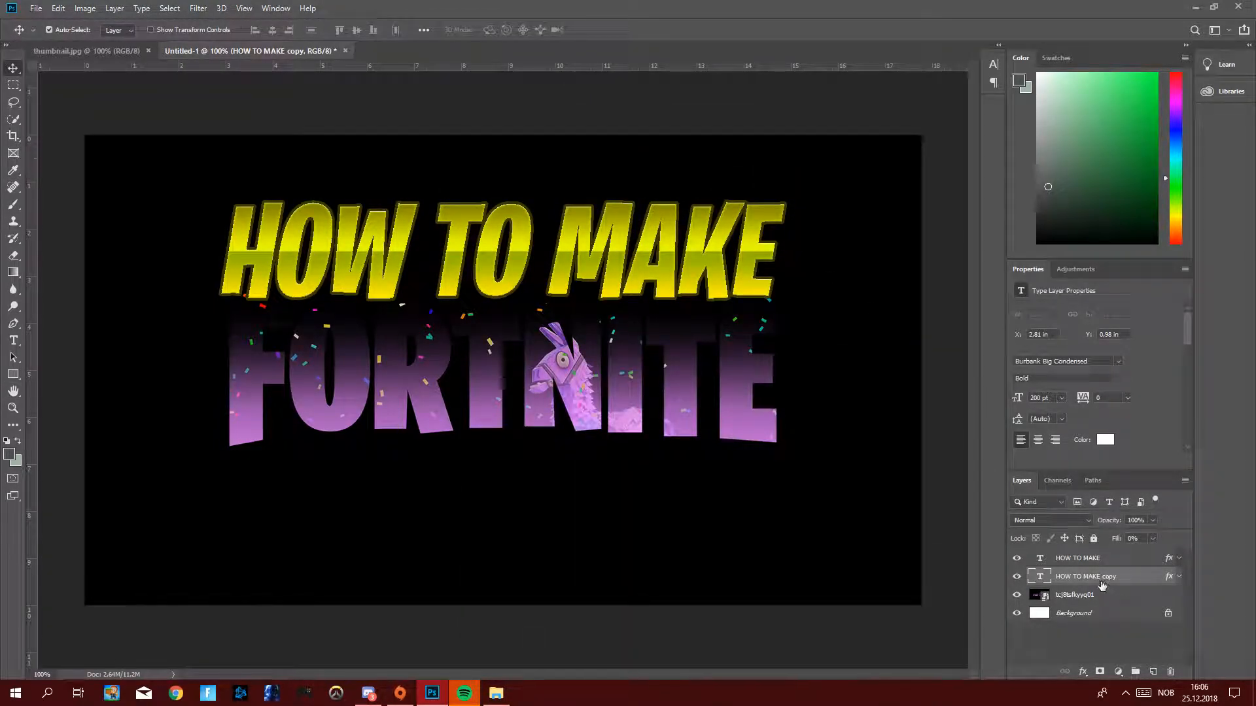
Scale the HOW TO MAKE copy layer up to about 116% around its centre.
key(ctrl)
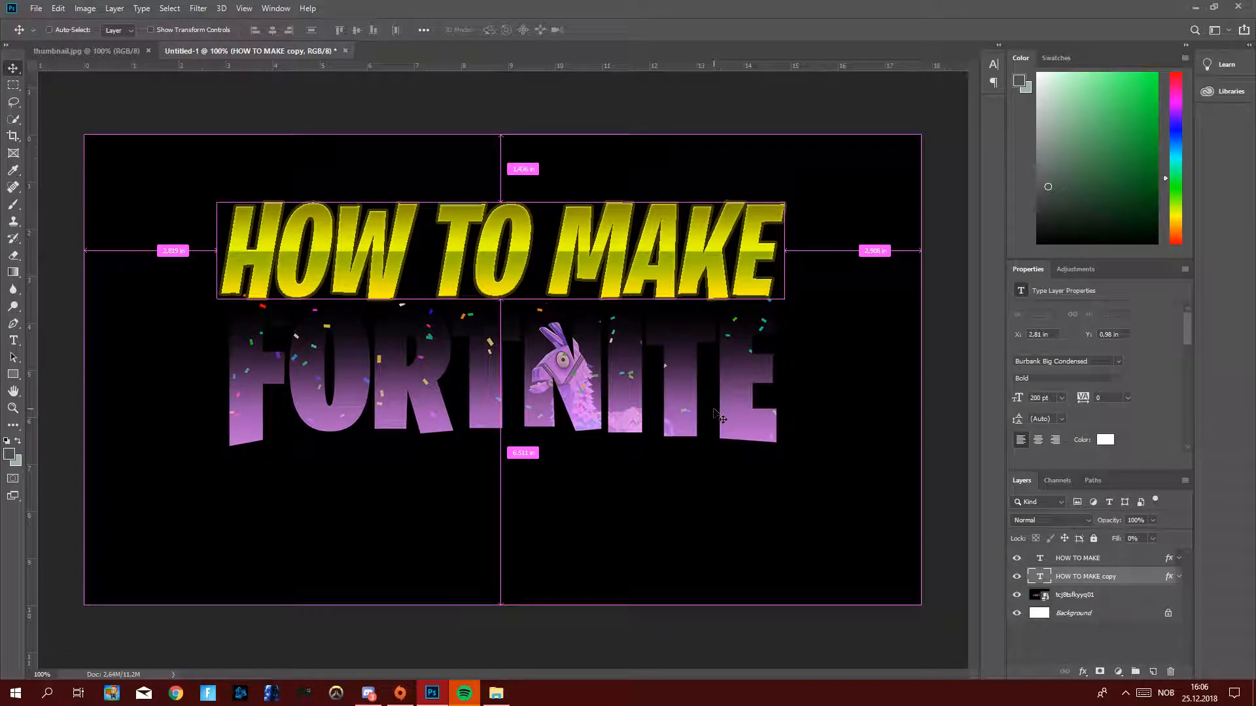
key(ctrl+t)
drag(785, 182, 840, 165)
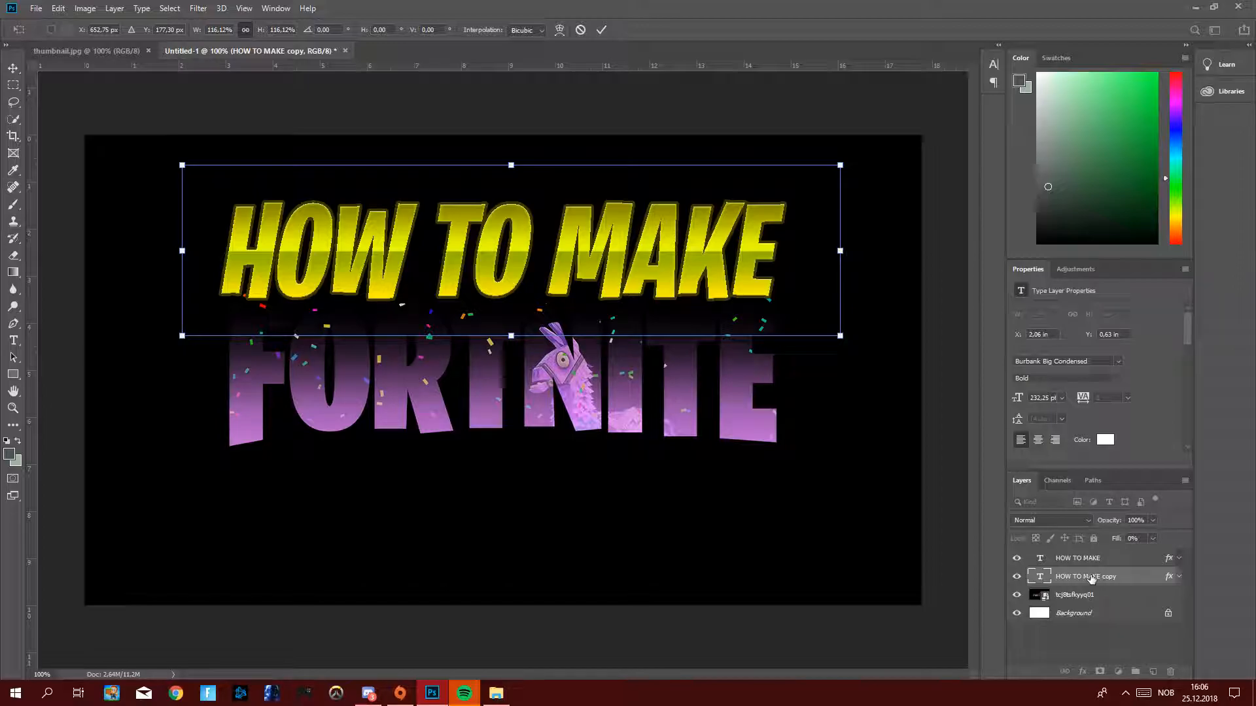
key(Return)
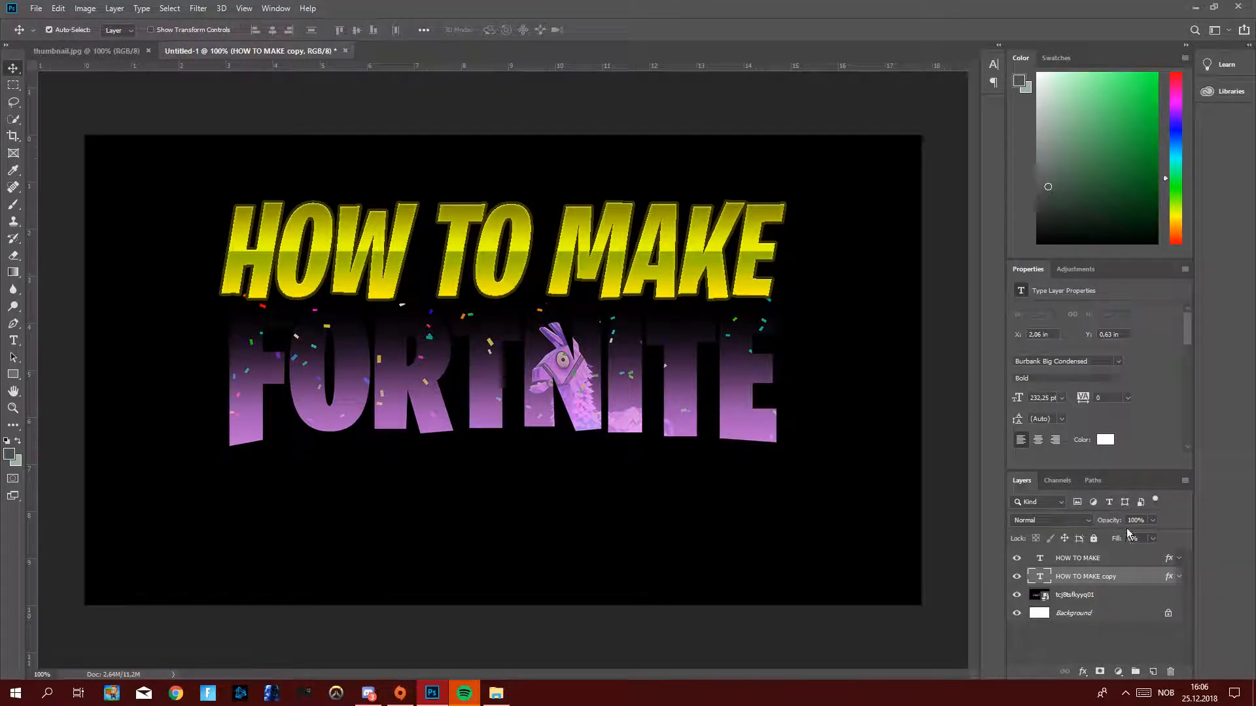
Raise the HOW TO MAKE copy layer's Fill to 100% and check its Stroke settings and colour in the layer style.
drag(1153, 538, 1144, 556)
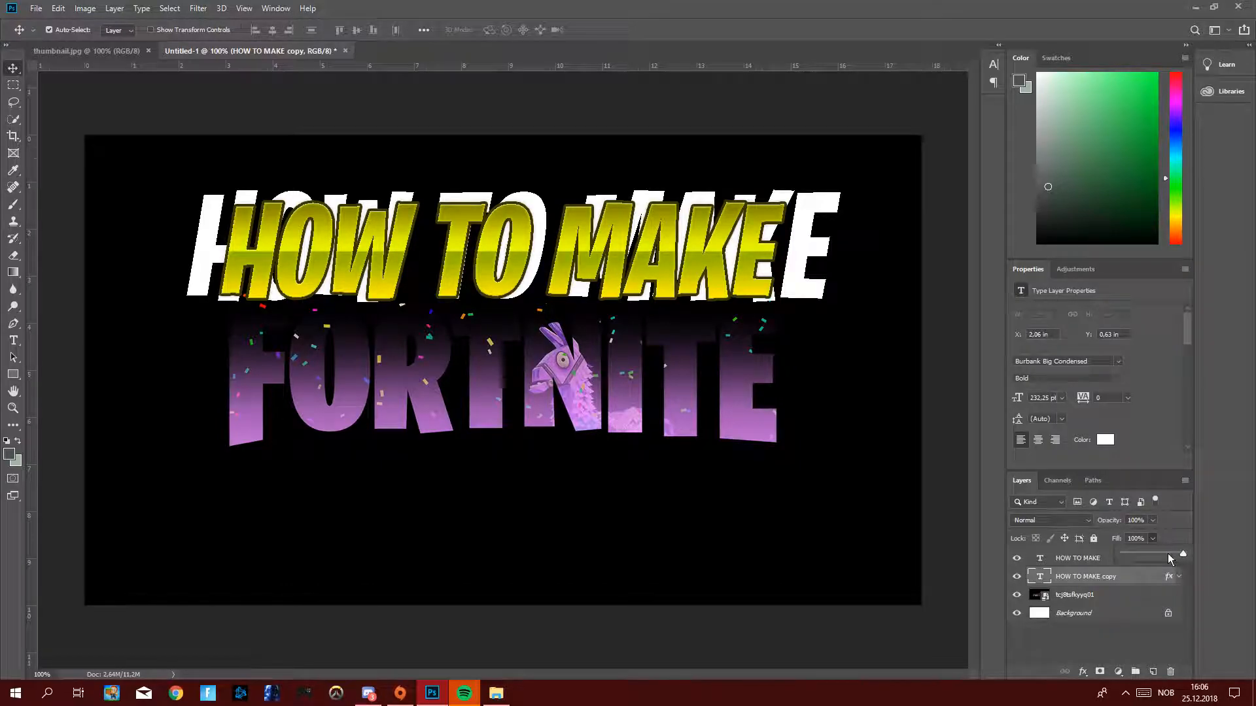
double_click(1130, 583)
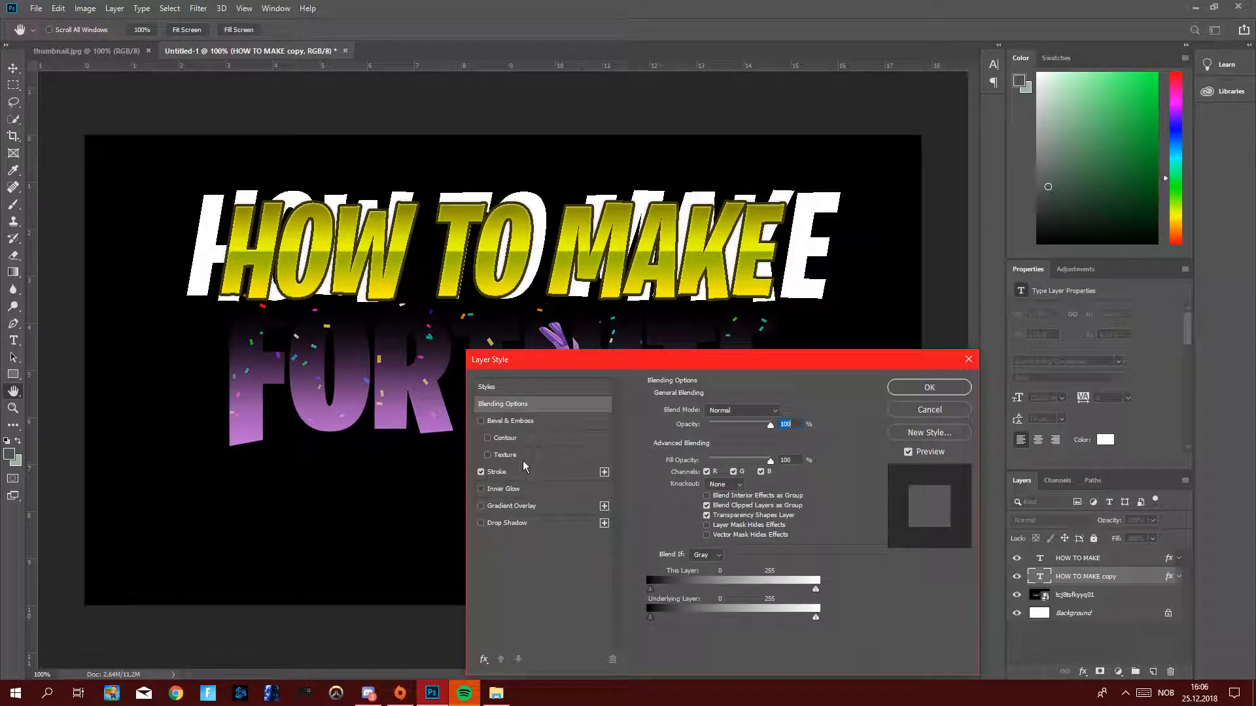
click(513, 472)
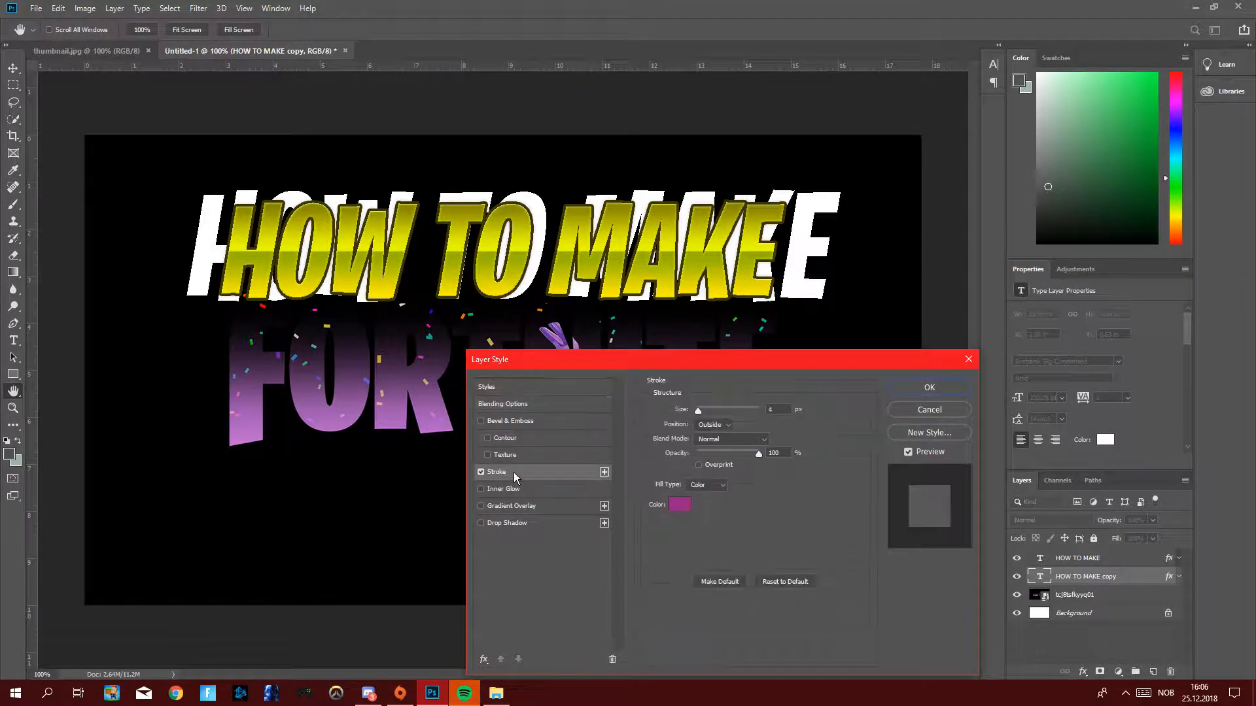
click(689, 503)
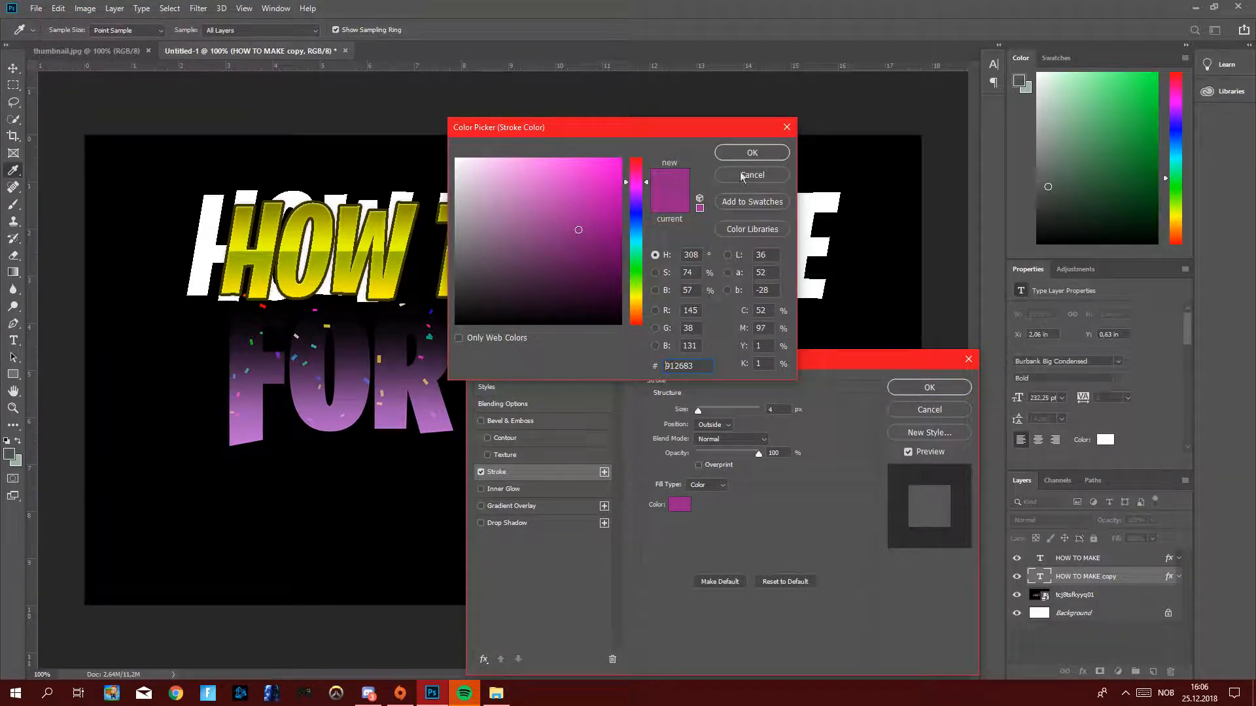
click(742, 175)
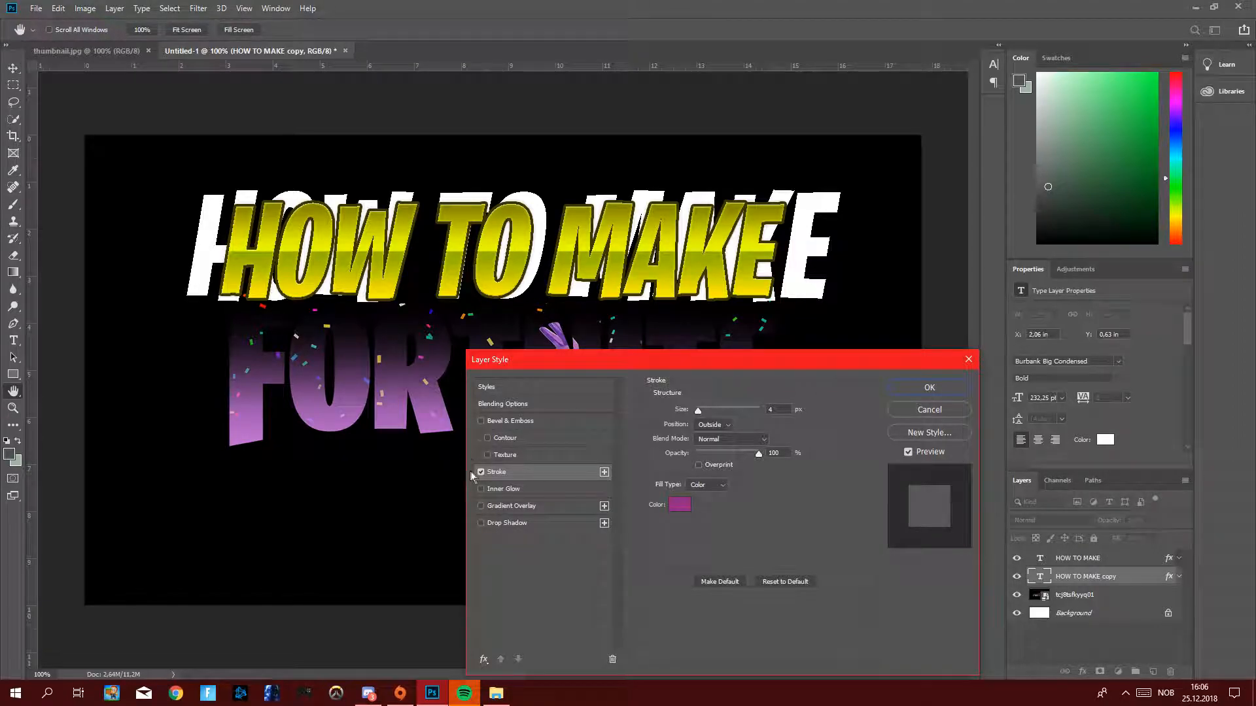
click(956, 389)
double_click(1147, 584)
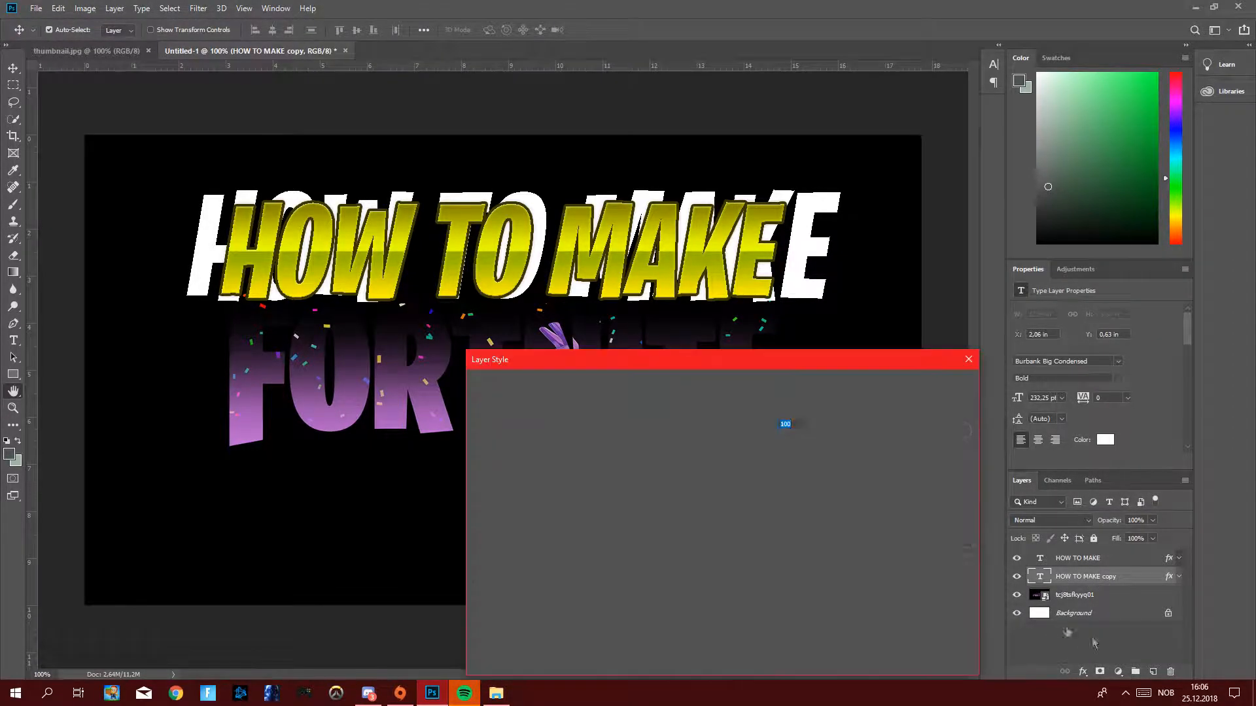
click(969, 359)
Show the Stroke effect of the HOW TO MAKE copy layer and set the layer's Fill to 0%.
click(1179, 577)
click(1053, 616)
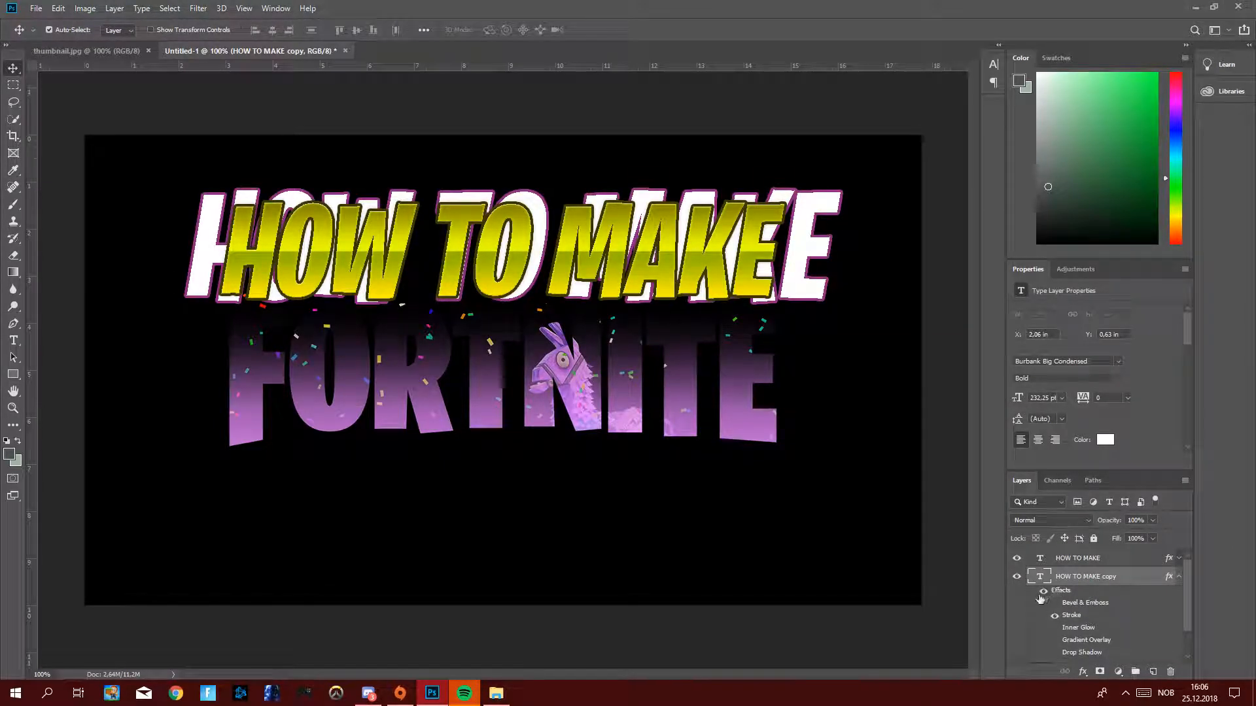
click(1178, 578)
drag(1155, 544, 982, 455)
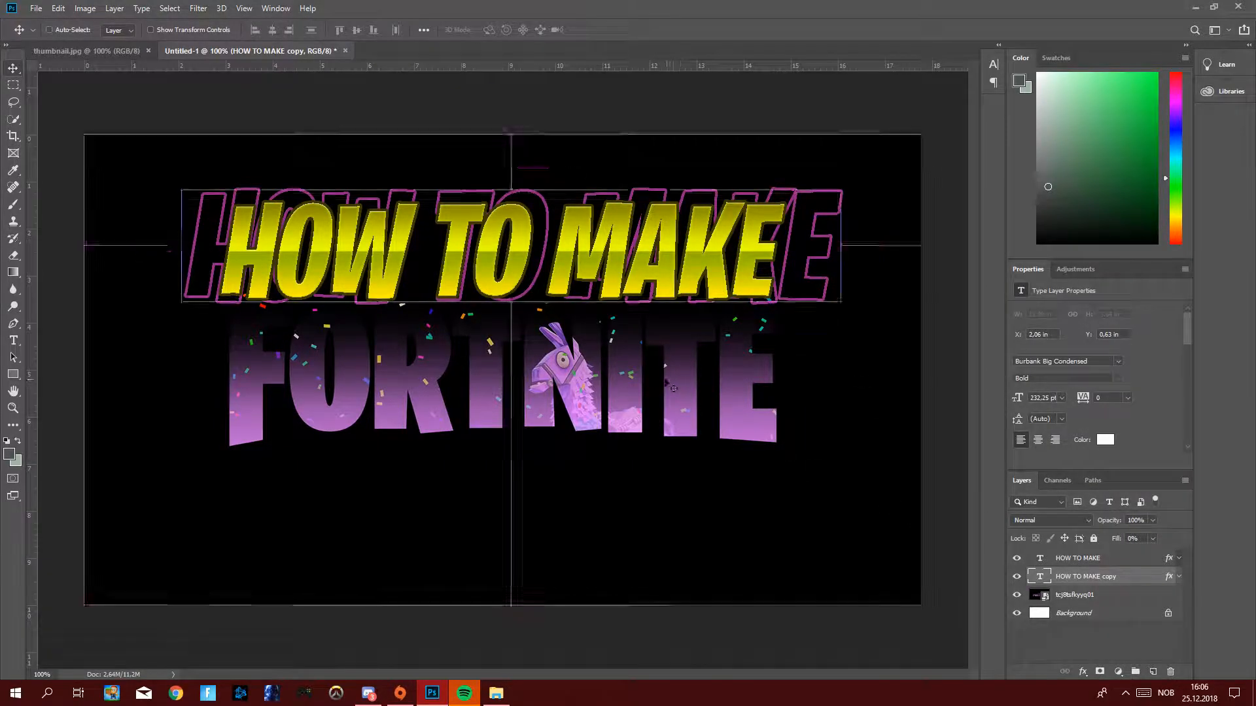
Enlarge the HOW TO MAKE copy outline to about 102% width and 109% height, then deselect all layers.
key(ctrl+t)
drag(842, 163, 864, 158)
drag(821, 196, 843, 157)
drag(835, 209, 842, 210)
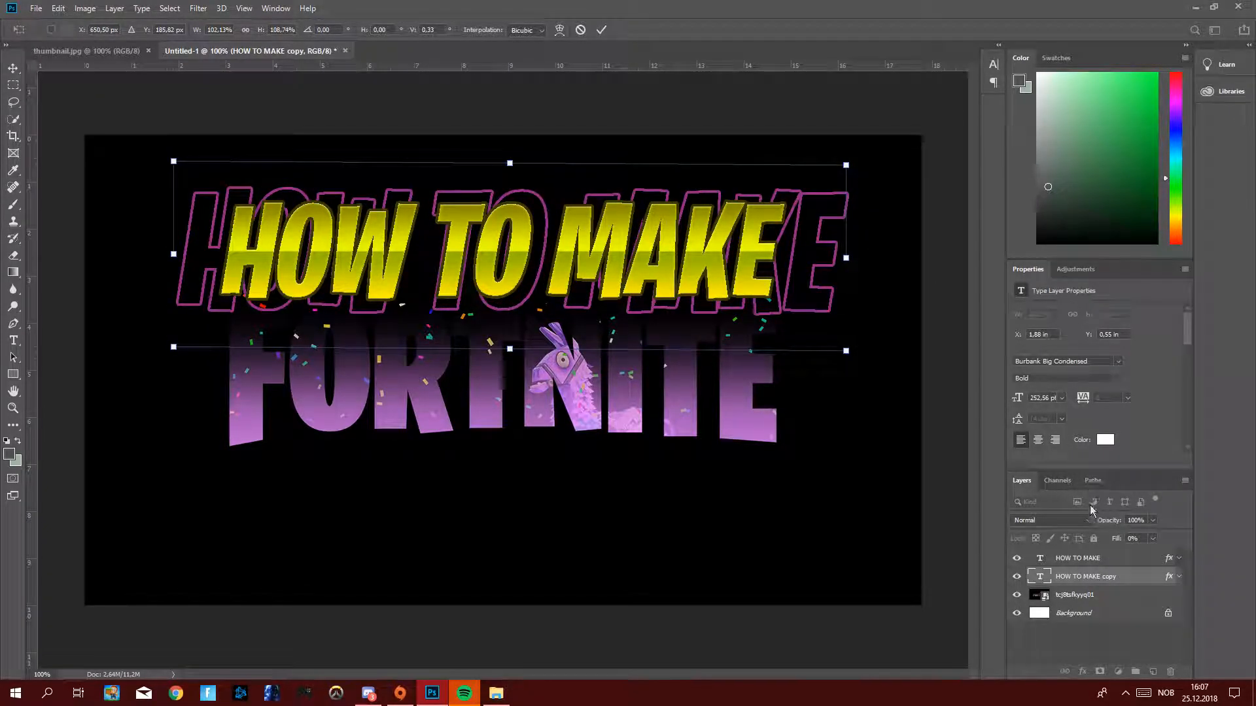
click(1130, 563)
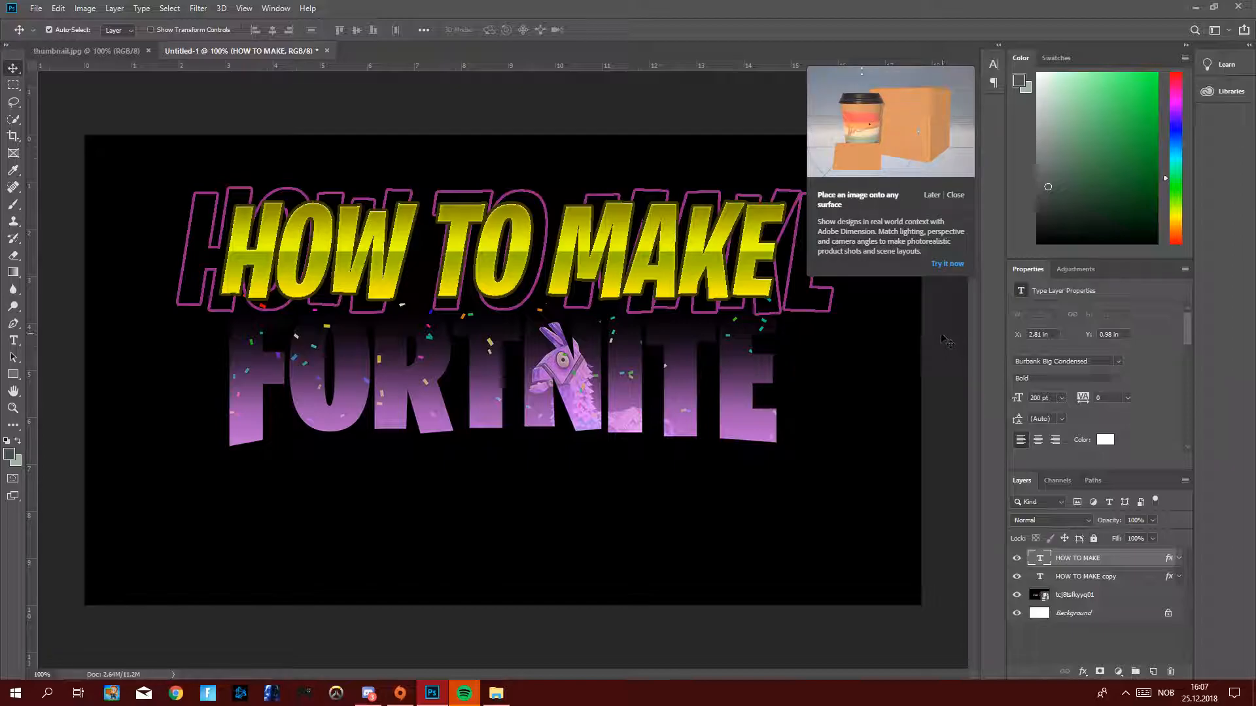
click(944, 353)
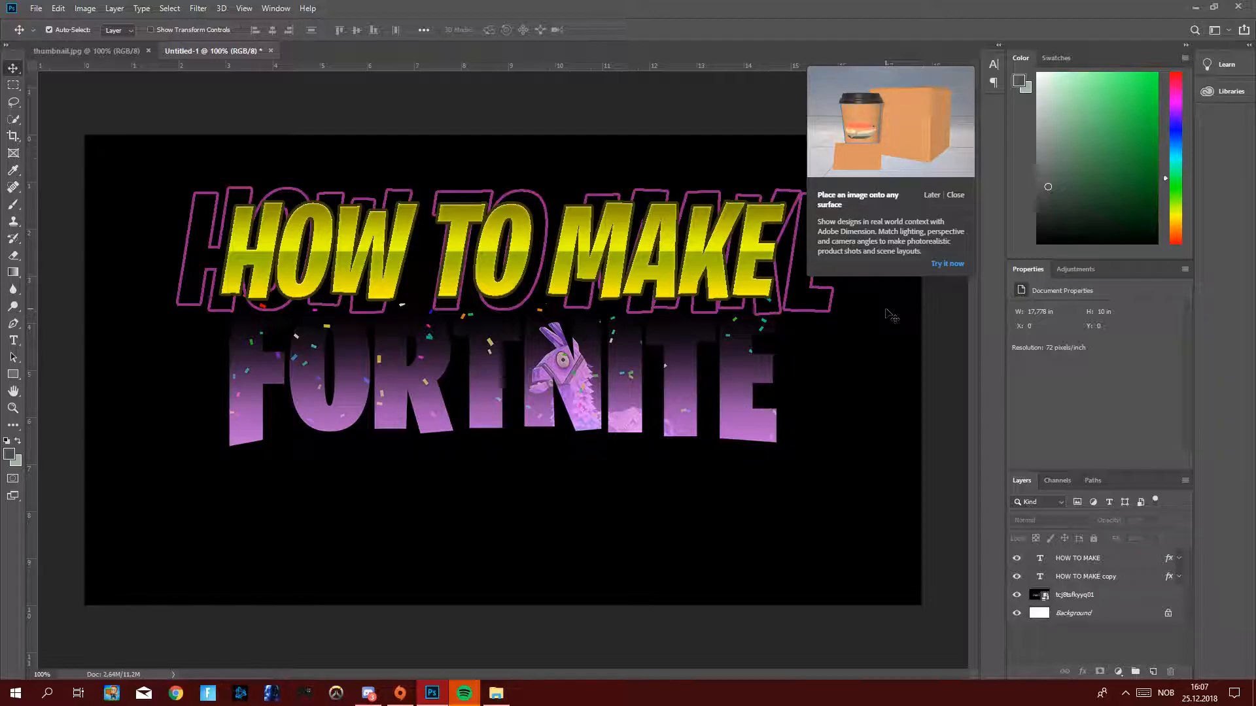
key(alt+z)
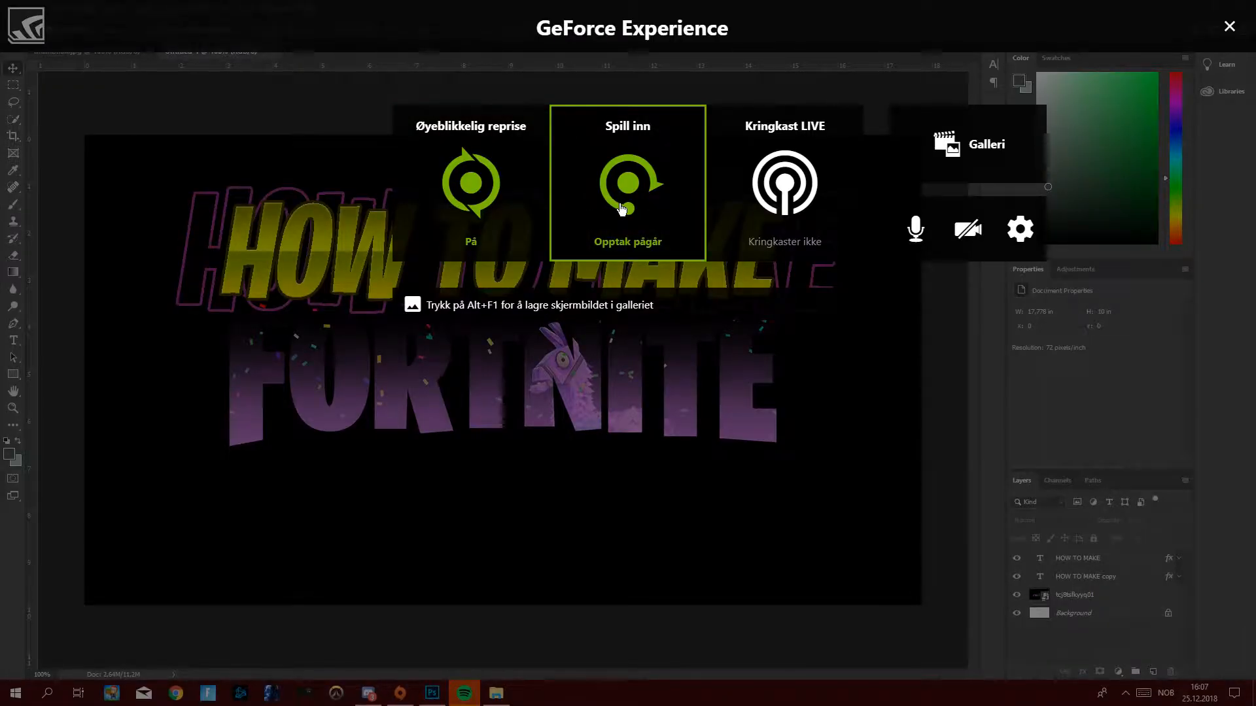
click(621, 209)
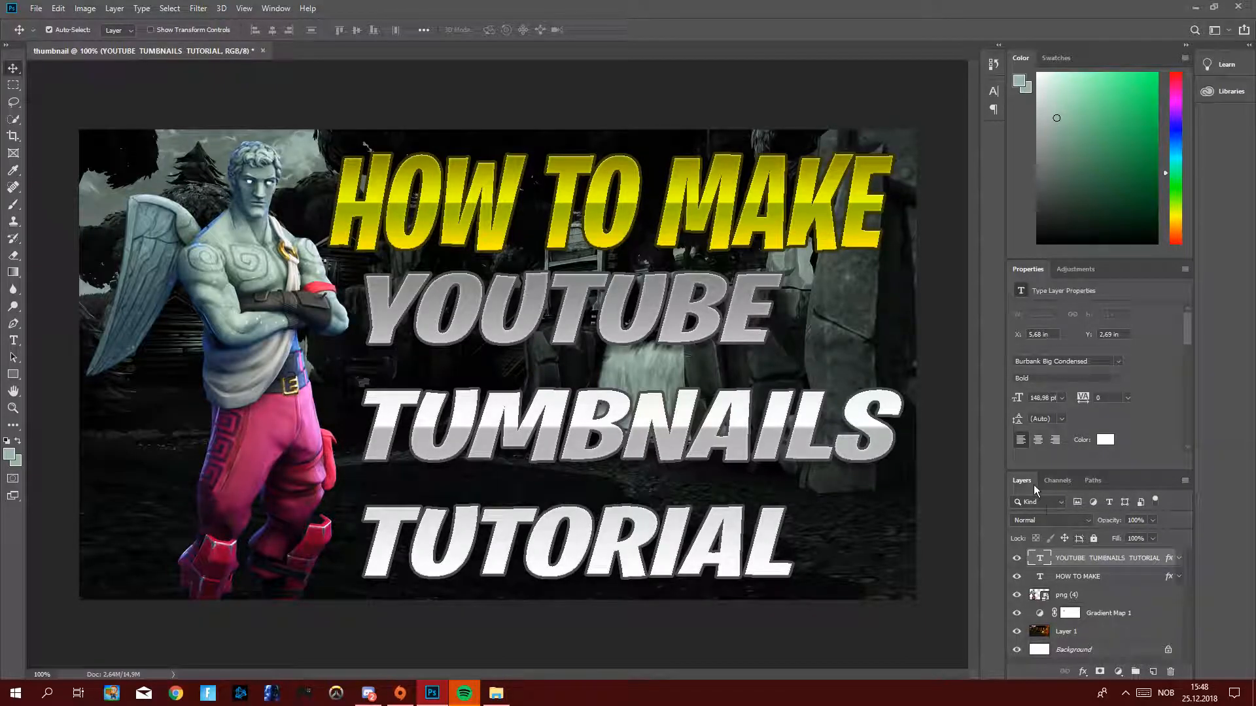
Place Particle Background.jpg from the PS Effects folder over the whole thumbnail canvas as the topmost layer.
drag(1255, 135, 701, 131)
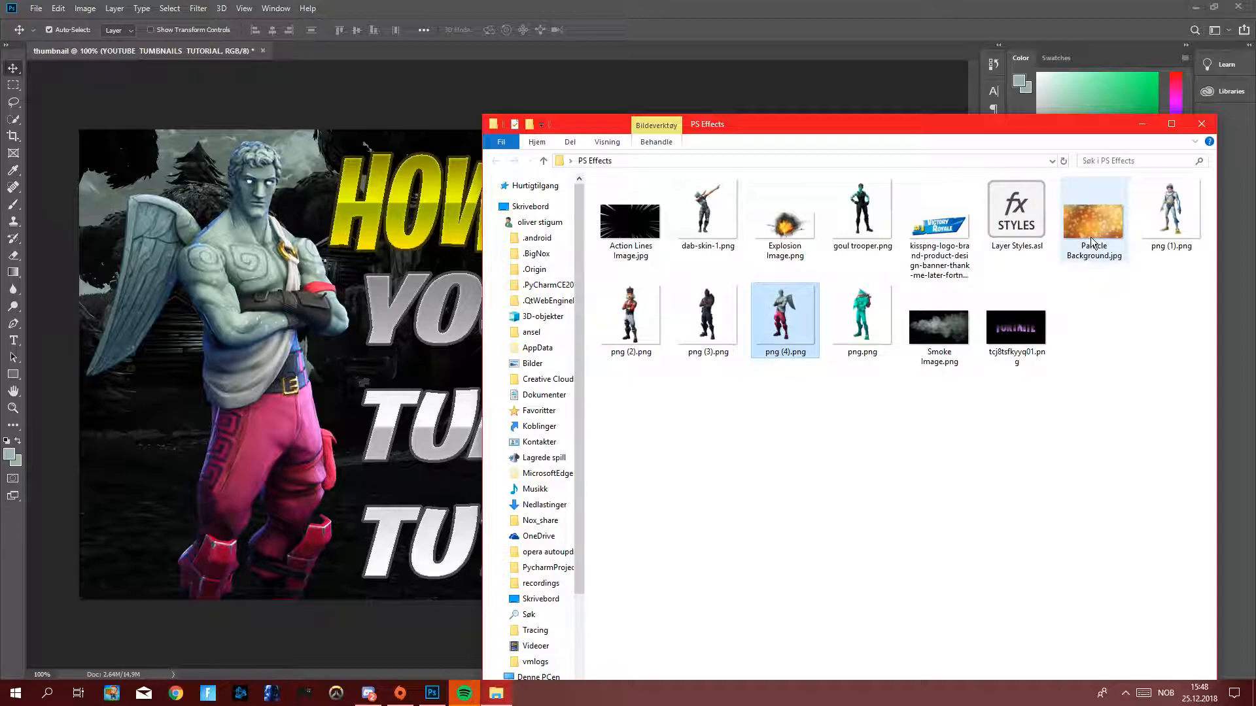
drag(1104, 225, 296, 492)
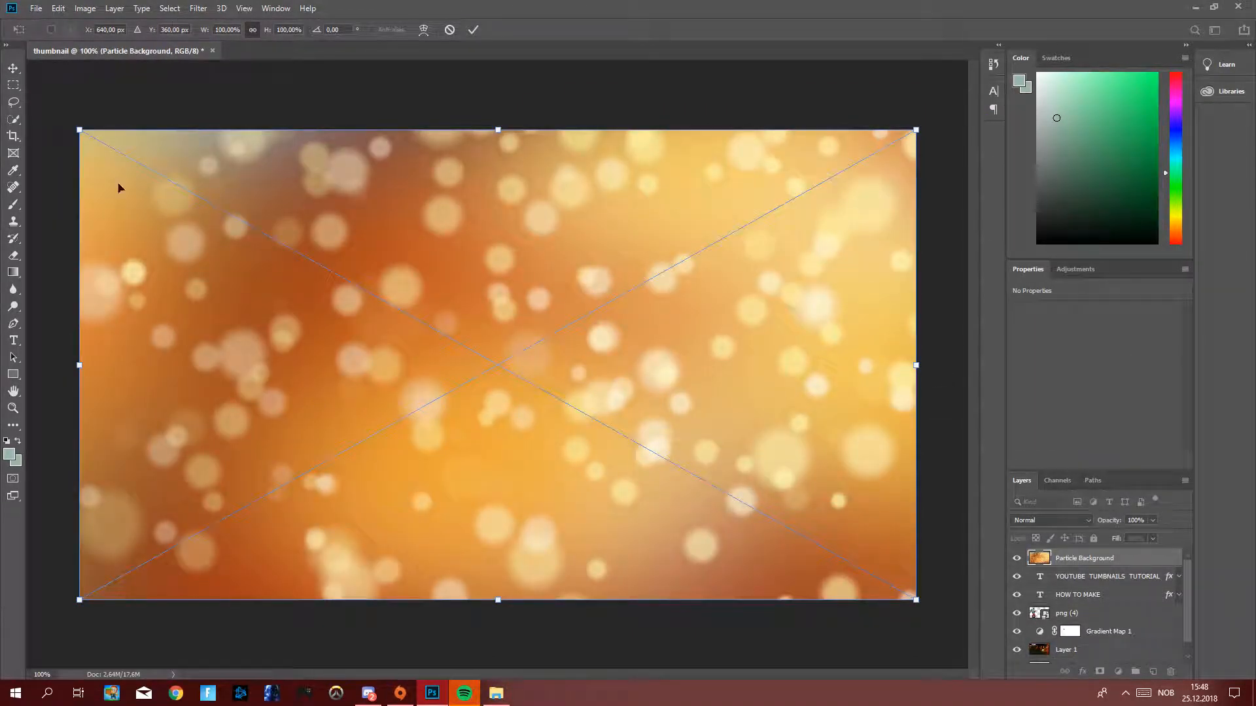
click(83, 9)
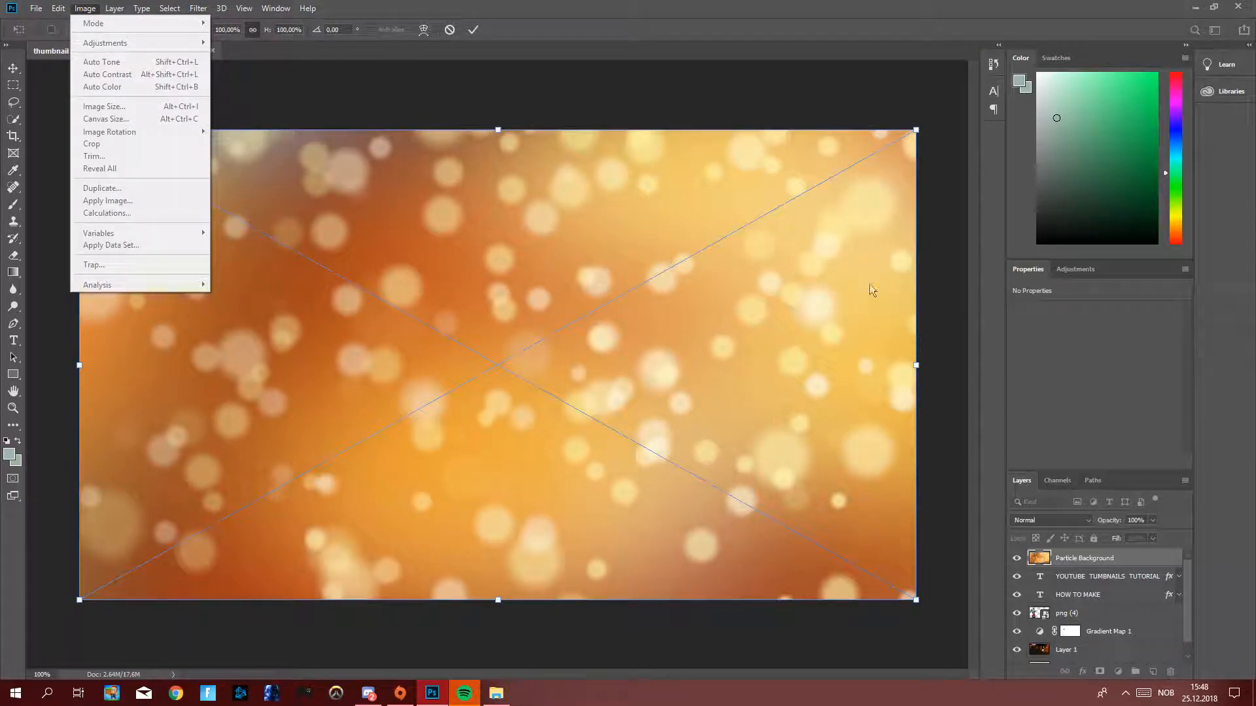
click(432, 30)
click(474, 31)
Apply a Black & White adjustment with its default settings to the Particle Background layer.
click(93, 9)
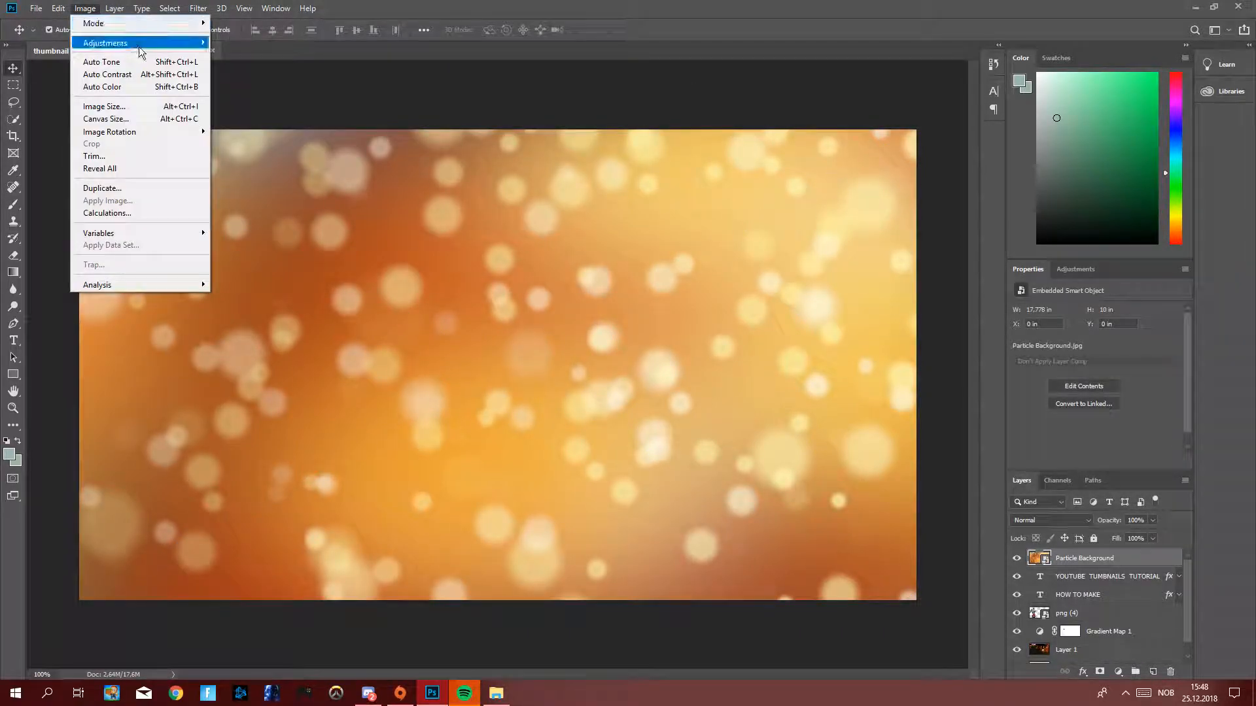
mouse_move(139, 51)
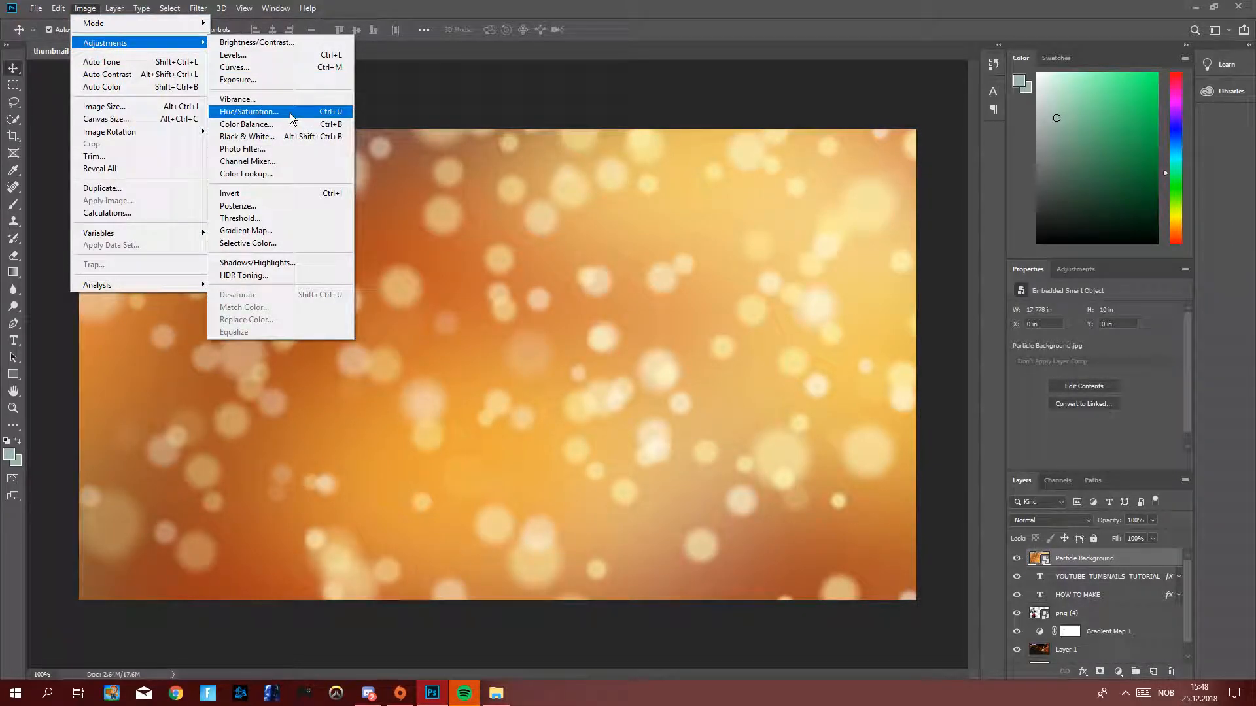
click(276, 136)
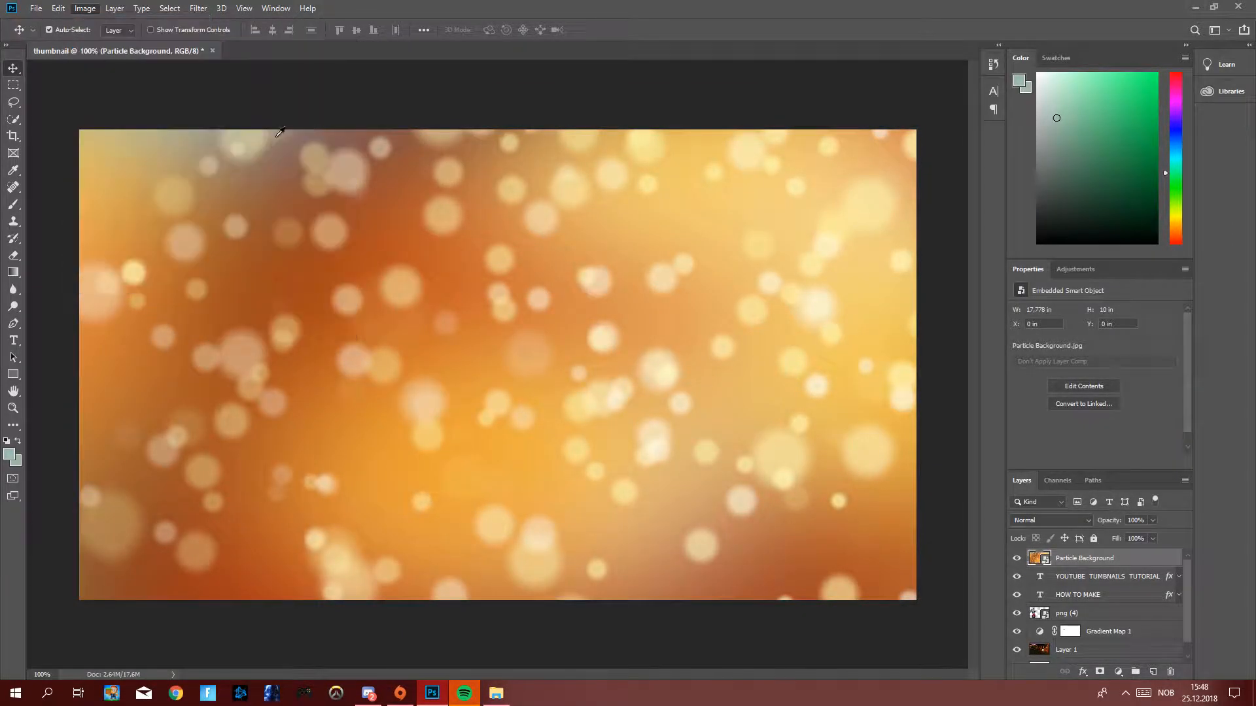
click(723, 124)
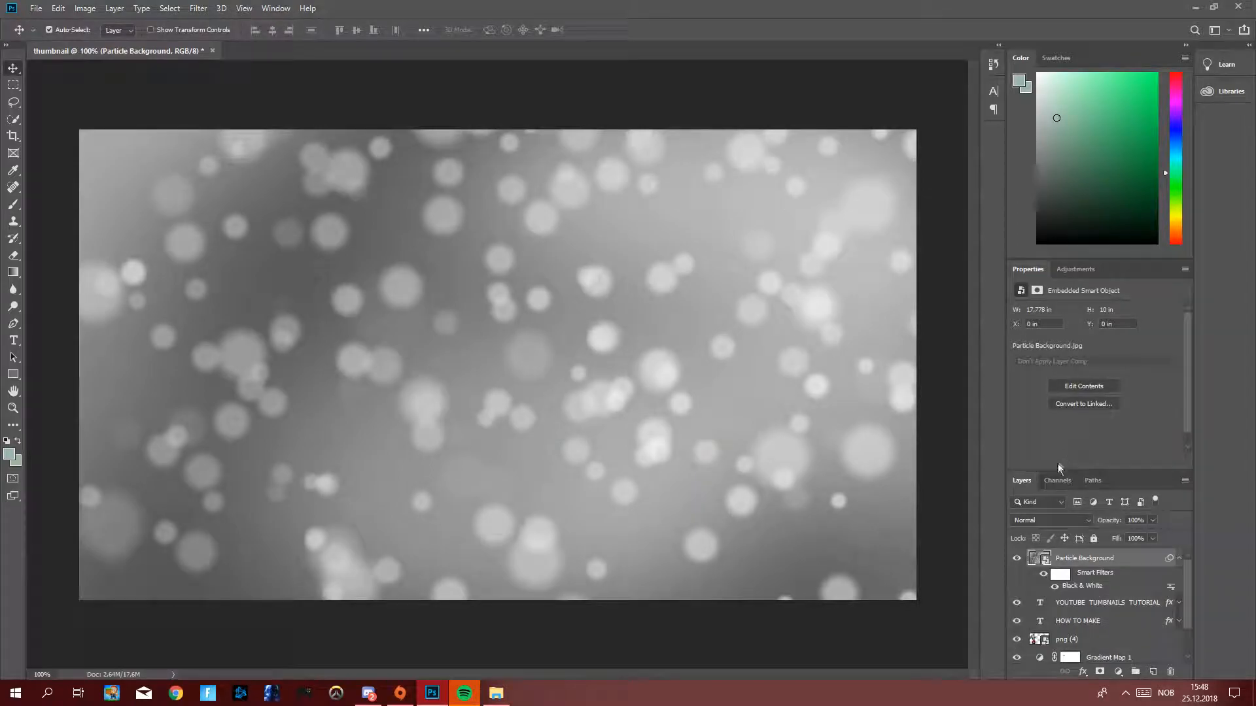
Set the Particle Background layer's blend mode to Overlay and compare the thumbnail with the layer hidden and shown.
click(1038, 518)
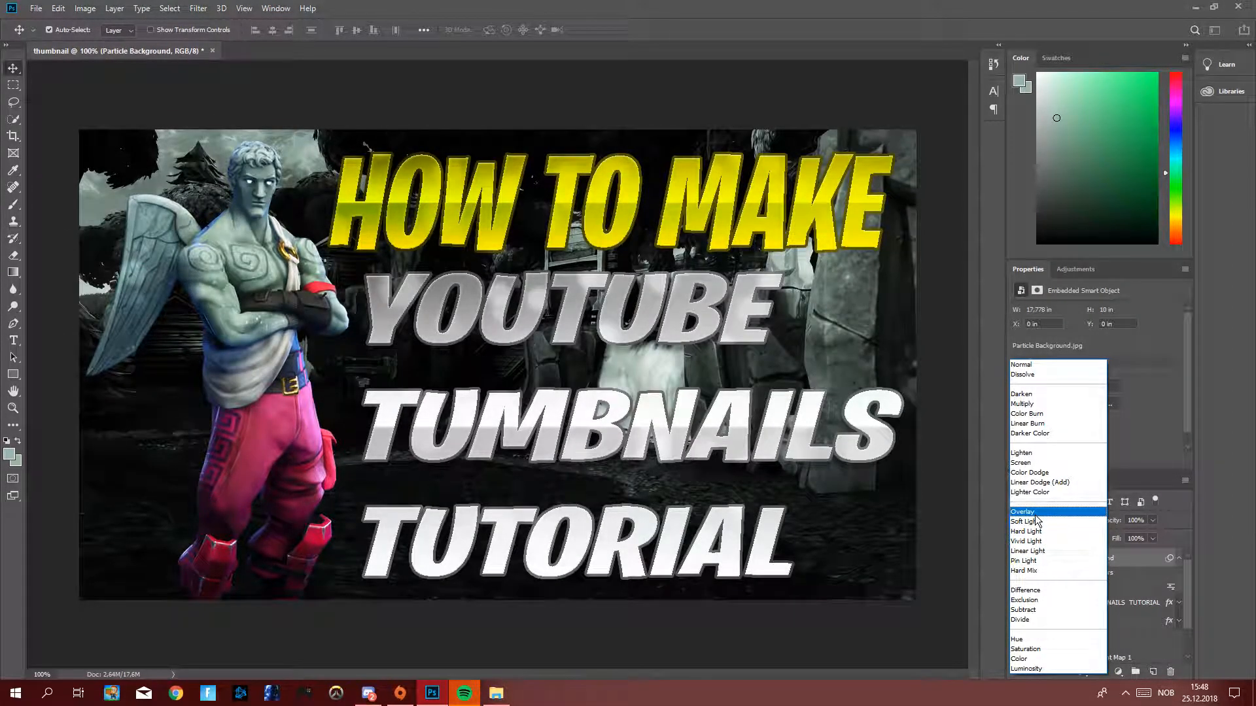
click(1036, 513)
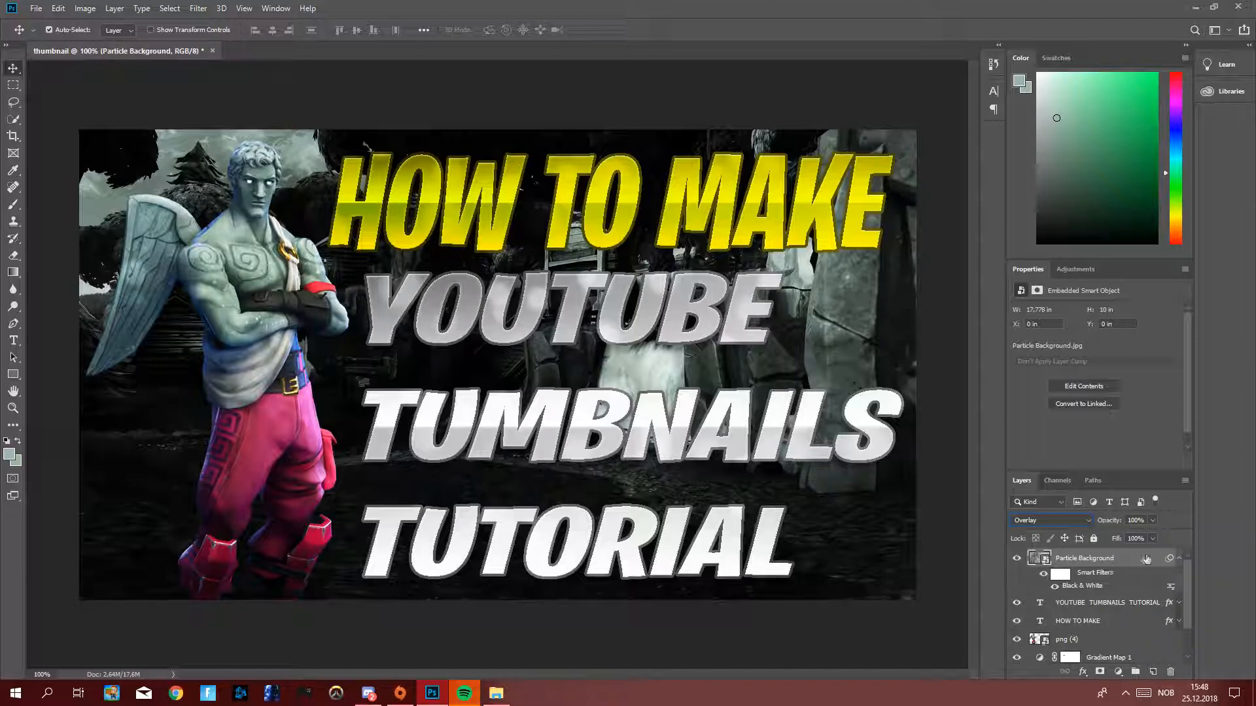
click(1018, 560)
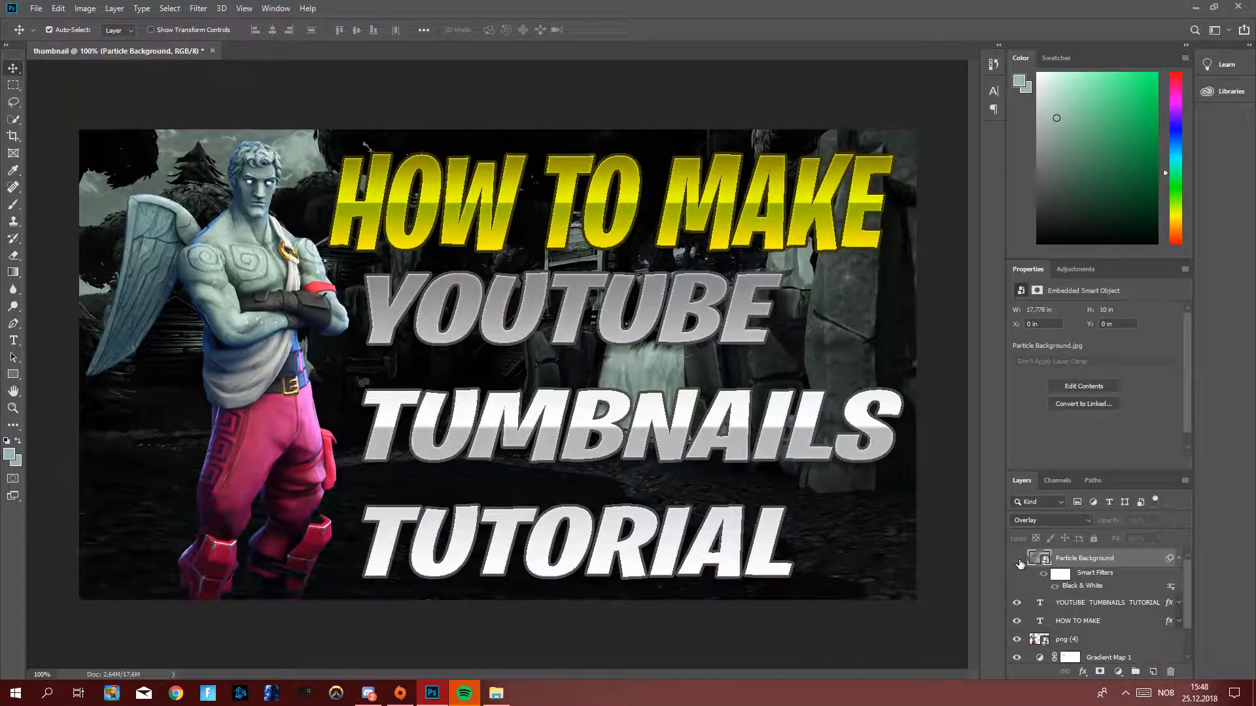
click(1017, 559)
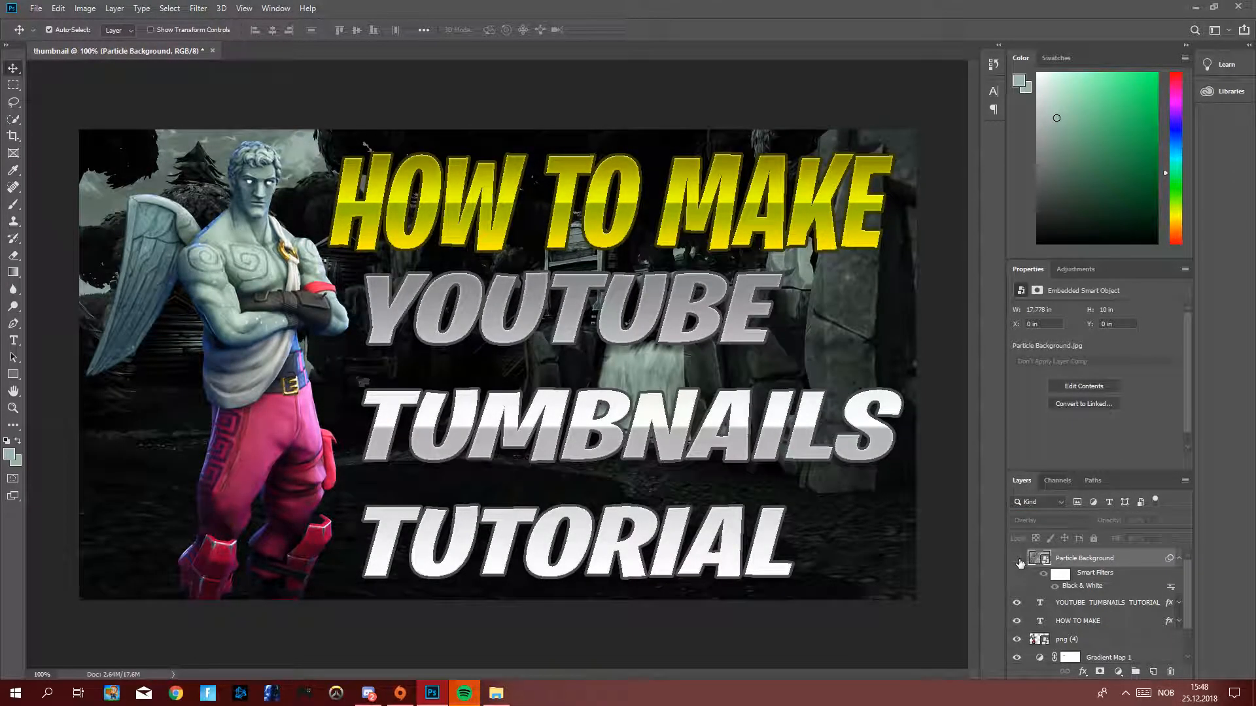
click(1017, 559)
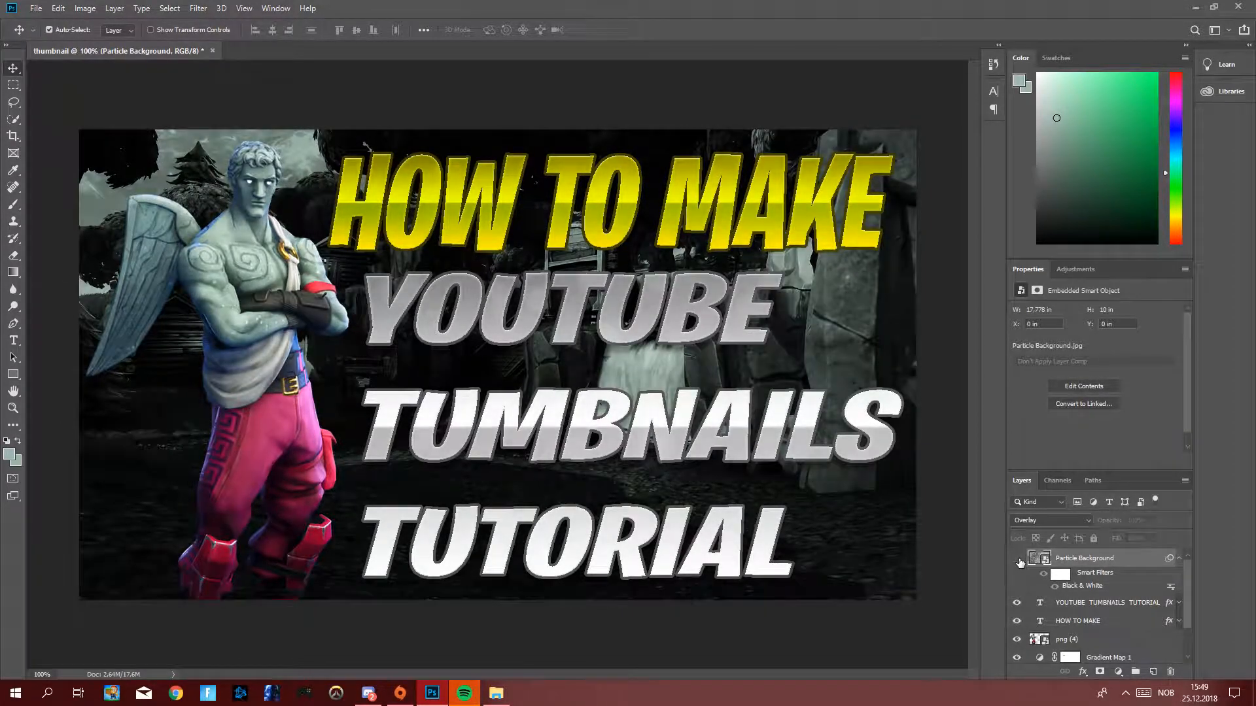
click(1017, 559)
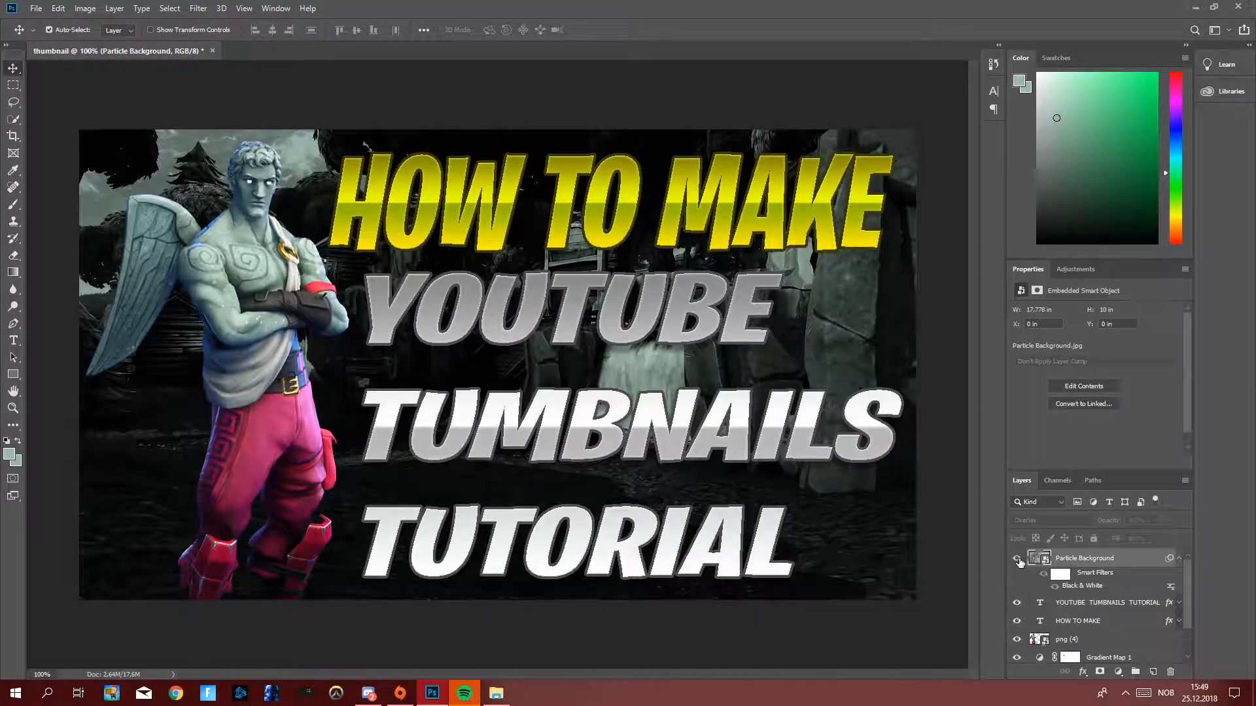